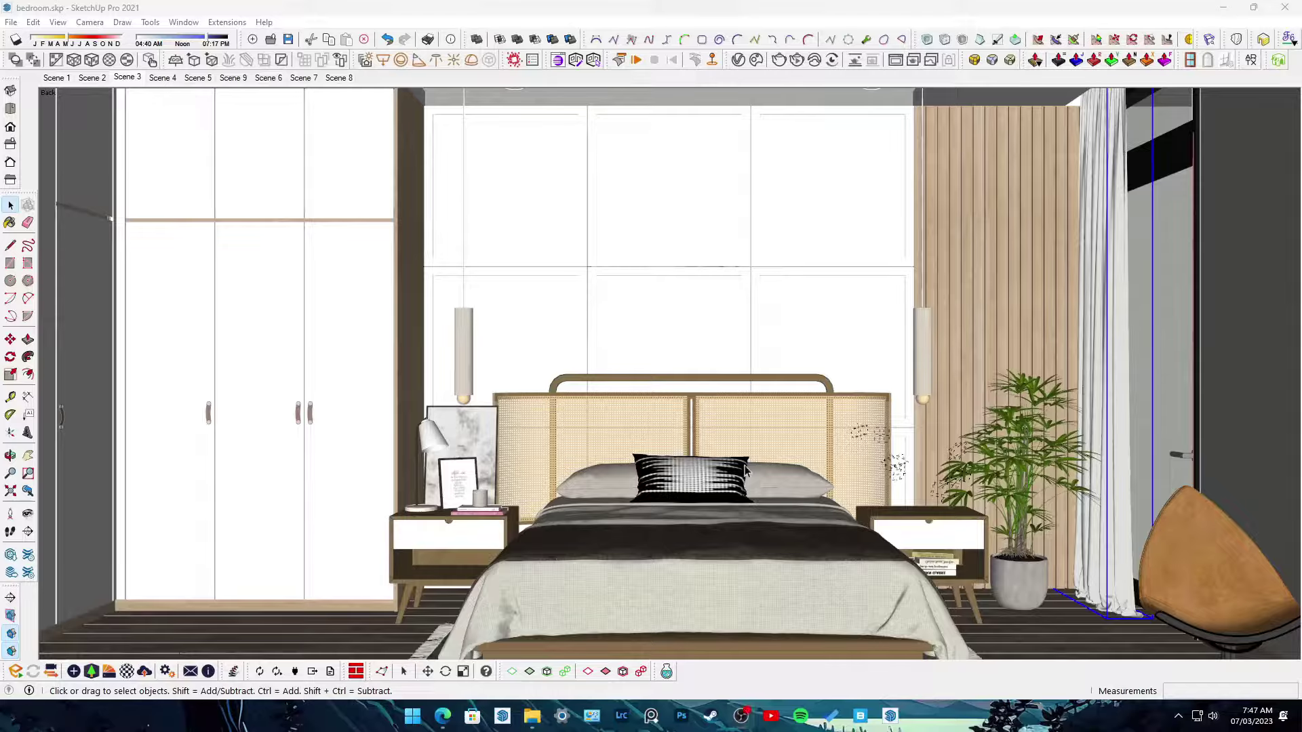
- Orbit toward the wall beside the bed, then restore the frontal Scene 3 bedroom view
{"action": "scroll", "coordinate": [744, 469], "scroll_direction": "down", "scroll_amount": 3}
{"action": "scroll", "coordinate": [739, 501], "scroll_direction": "up", "scroll_amount": 6}
{"action": "mouse_move", "coordinate": [739, 501]}
{"action": "middle_mouse_down"}
{"action": "mouse_move", "coordinate": [482, 487]}
{"action": "mouse_move", "coordinate": [193, 97]}
{"action": "middle_mouse_up"}
{"action": "scroll", "coordinate": [481, 487], "scroll_direction": "down", "scroll_amount": 3}
{"action": "scroll", "coordinate": [481, 487], "scroll_direction": "up", "scroll_amount": 4}
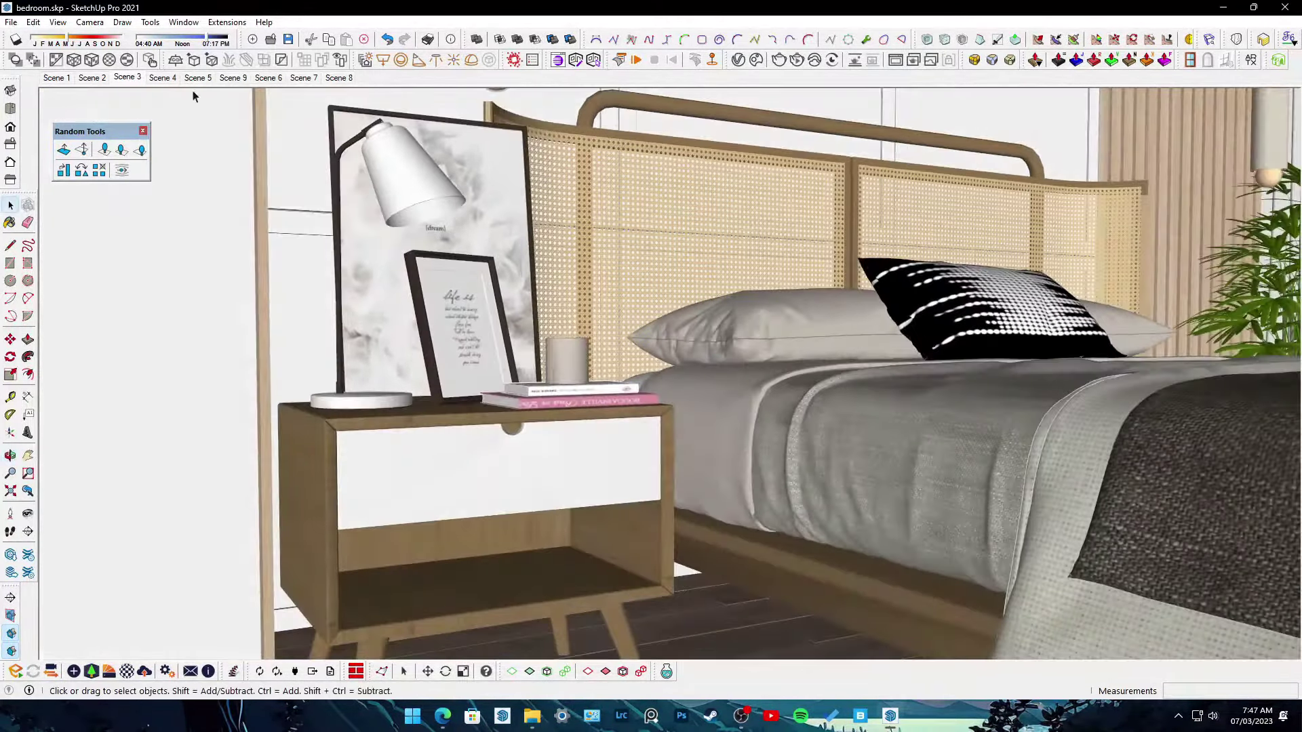
{"action": "left_click", "coordinate": [124, 78]}
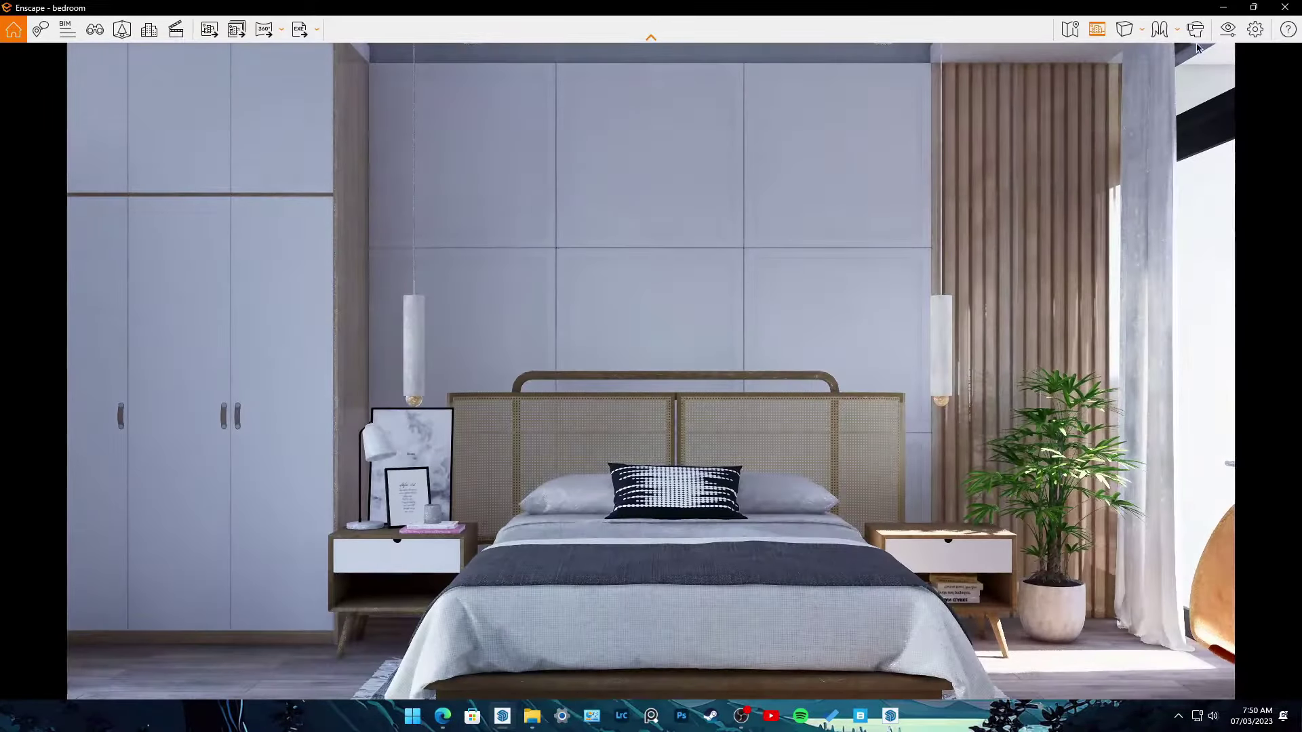
- Set the Enscape camera to Two-Point projection with a 68° field of view
{"action": "left_click", "coordinate": [1195, 29]}
{"action": "left_click_drag", "start_coordinate": [678, 87], "coordinate": [919, 151]}
{"action": "left_click", "coordinate": [1142, 29]}
{"action": "left_click", "coordinate": [1191, 79]}
{"action": "mouse_move", "coordinate": [797, 153]}
{"action": "left_mouse_down"}
{"action": "mouse_move", "coordinate": [691, 166]}
{"action": "mouse_move", "coordinate": [137, 161]}
{"action": "left_mouse_up"}
{"action": "left_click_drag", "start_coordinate": [227, 462], "coordinate": [220, 462]}
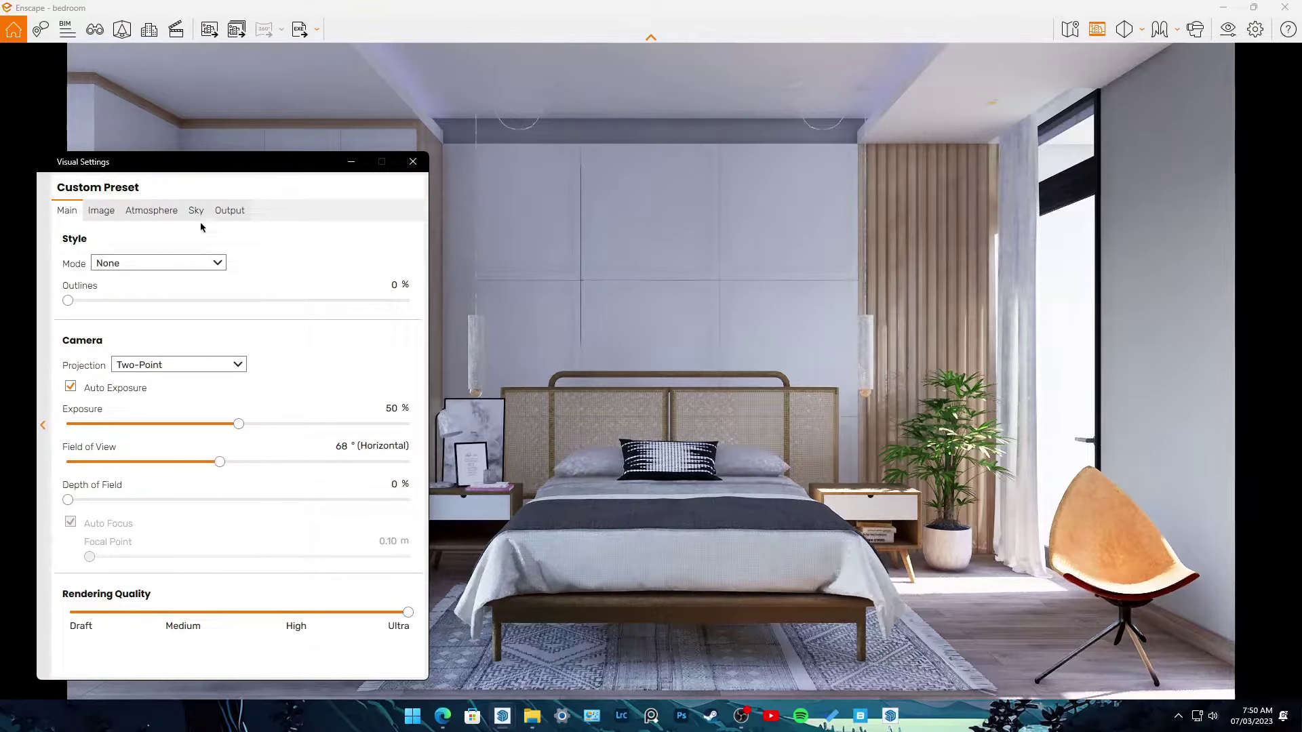
{"action": "mouse_move", "coordinate": [203, 161]}
{"action": "left_mouse_down"}
{"action": "mouse_move", "coordinate": [1135, 323]}
{"action": "mouse_move", "coordinate": [891, 87]}
{"action": "left_mouse_up"}
- Toggle the video editor timeline and shift the camera sideways to the right
{"action": "key", "text": "k"}
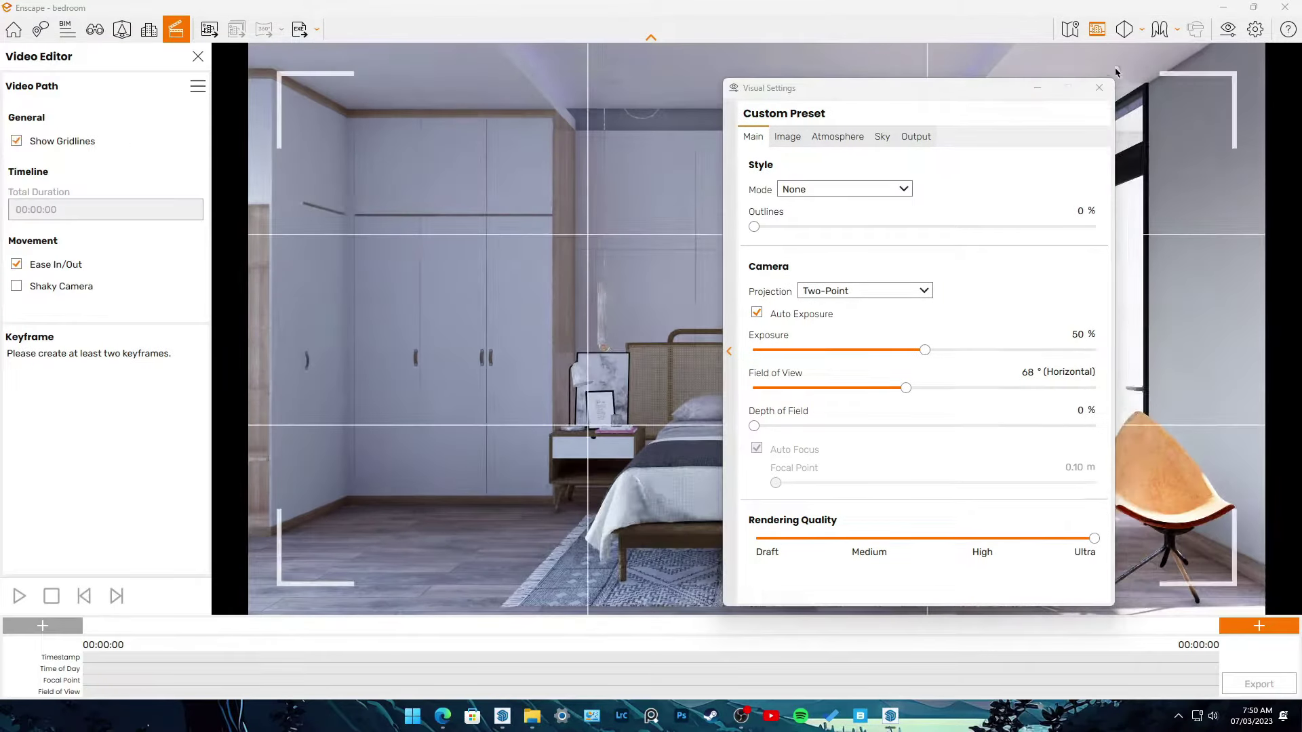
{"action": "left_click", "coordinate": [1099, 88]}
{"action": "key", "text": "d"}
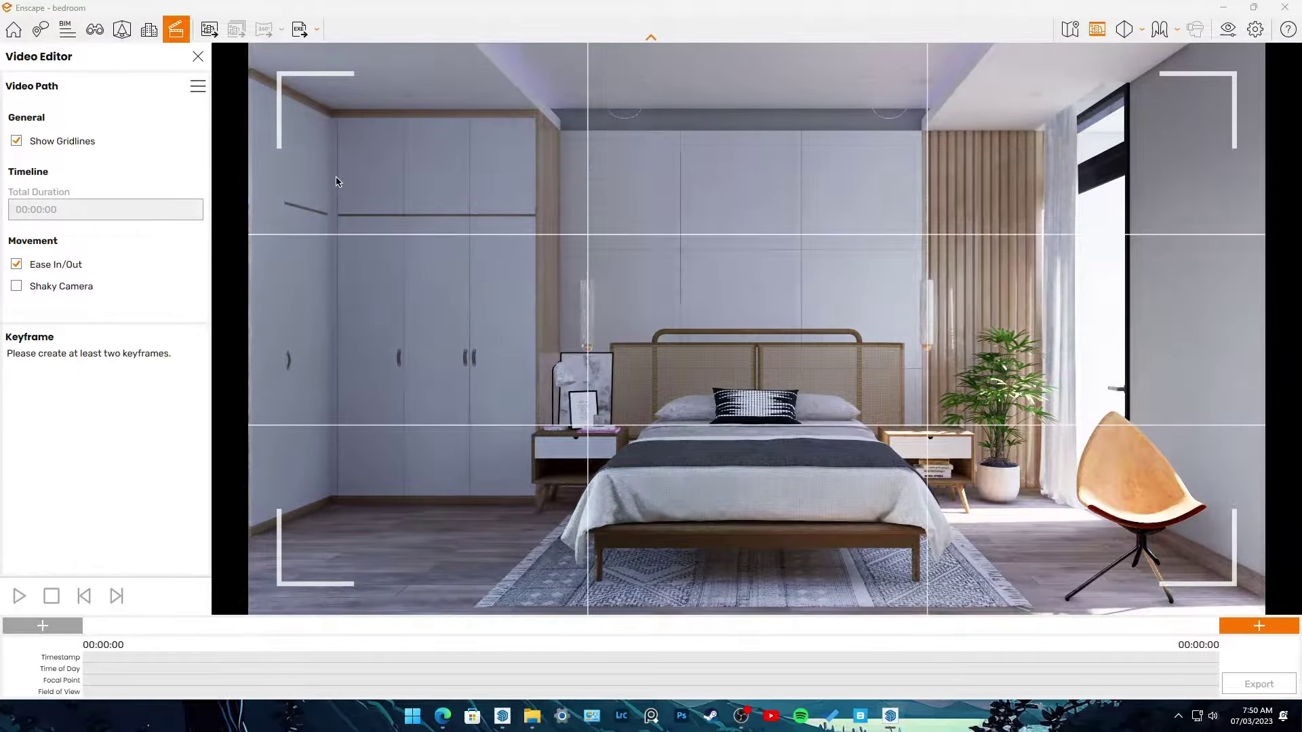
{"action": "key", "text": "k"}
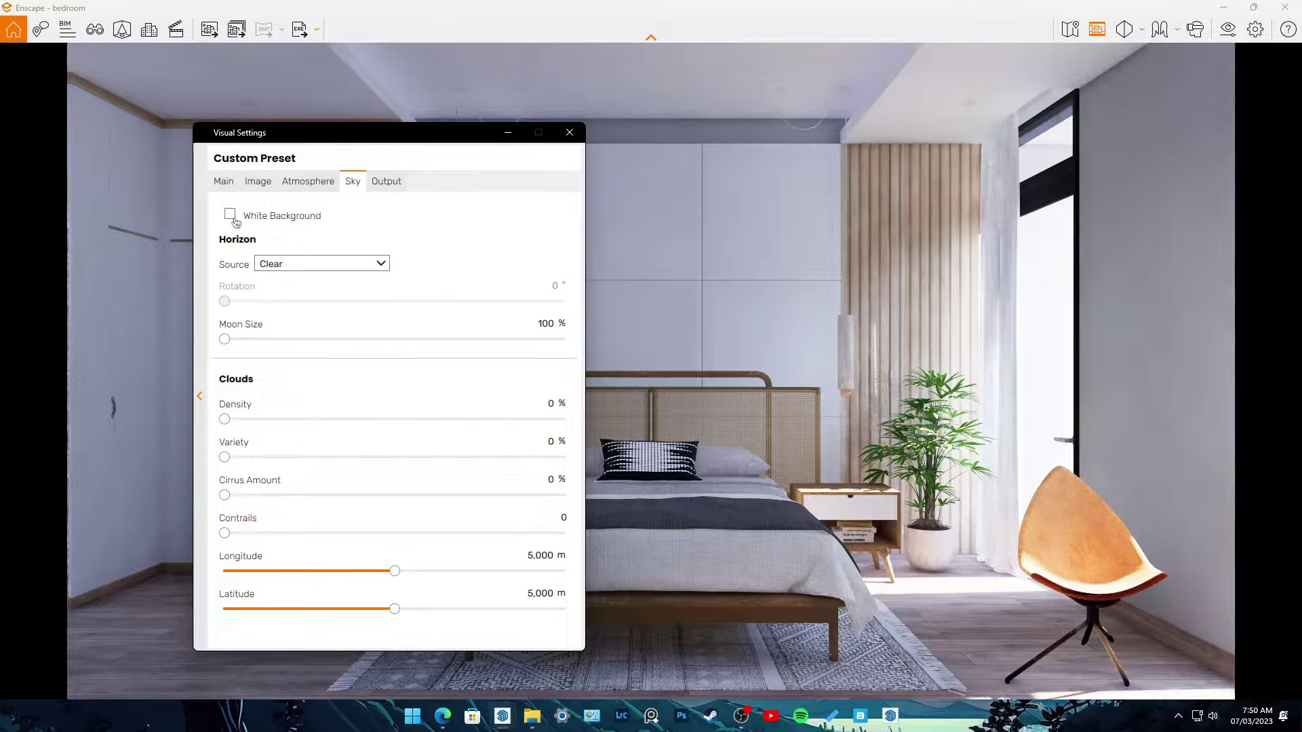
- Turn on the white background and set the horizon source to Town
{"action": "left_click", "coordinate": [230, 215]}
{"action": "left_click", "coordinate": [322, 264]}
{"action": "left_click", "coordinate": [290, 380]}
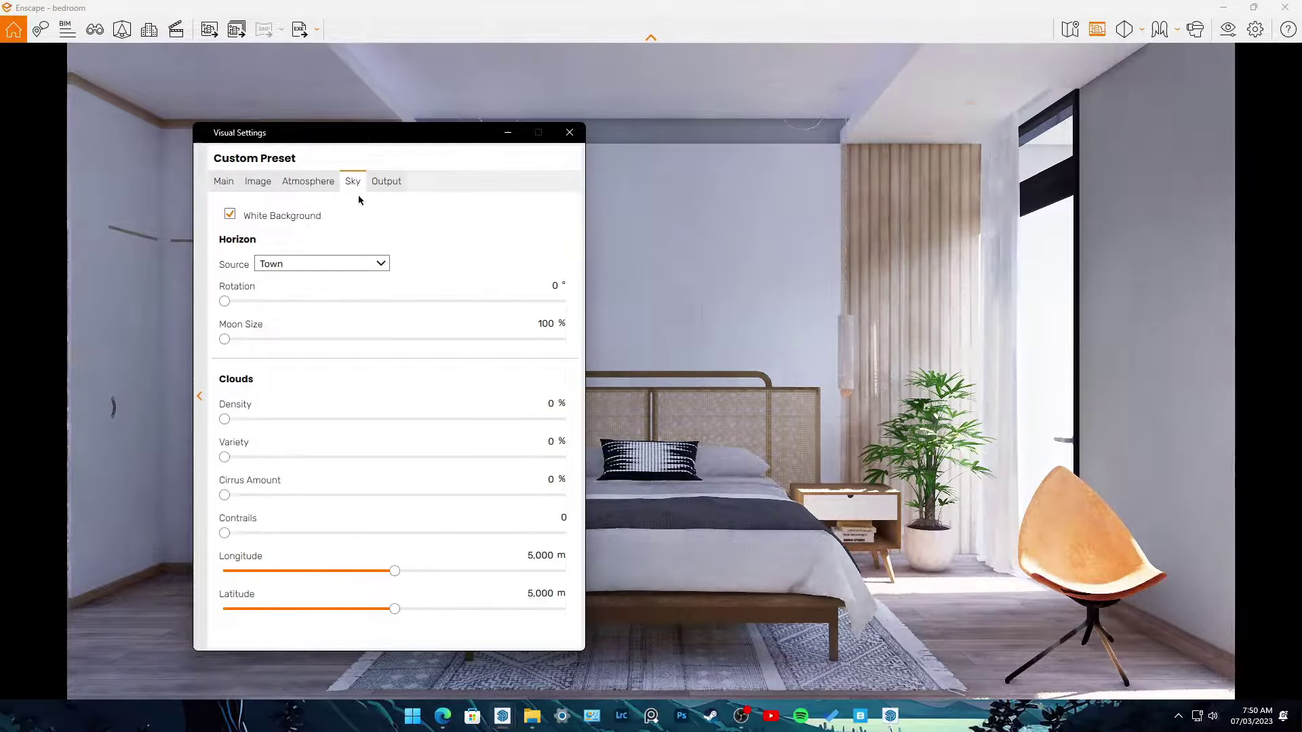
{"action": "left_click", "coordinate": [132, 264]}
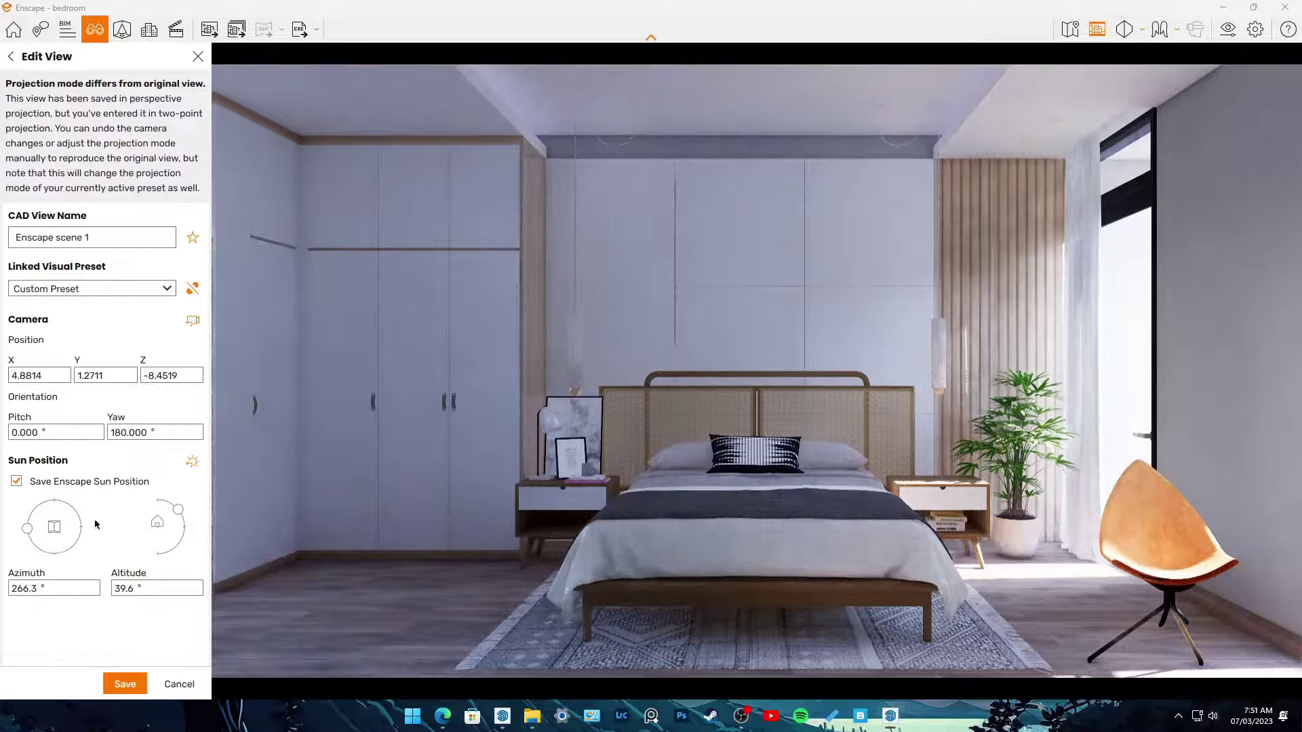
- Set the sun to 293.5° azimuth and 43° altitude, then save Enscape scene 1
{"action": "left_click_drag", "start_coordinate": [27, 529], "coordinate": [28, 517]}
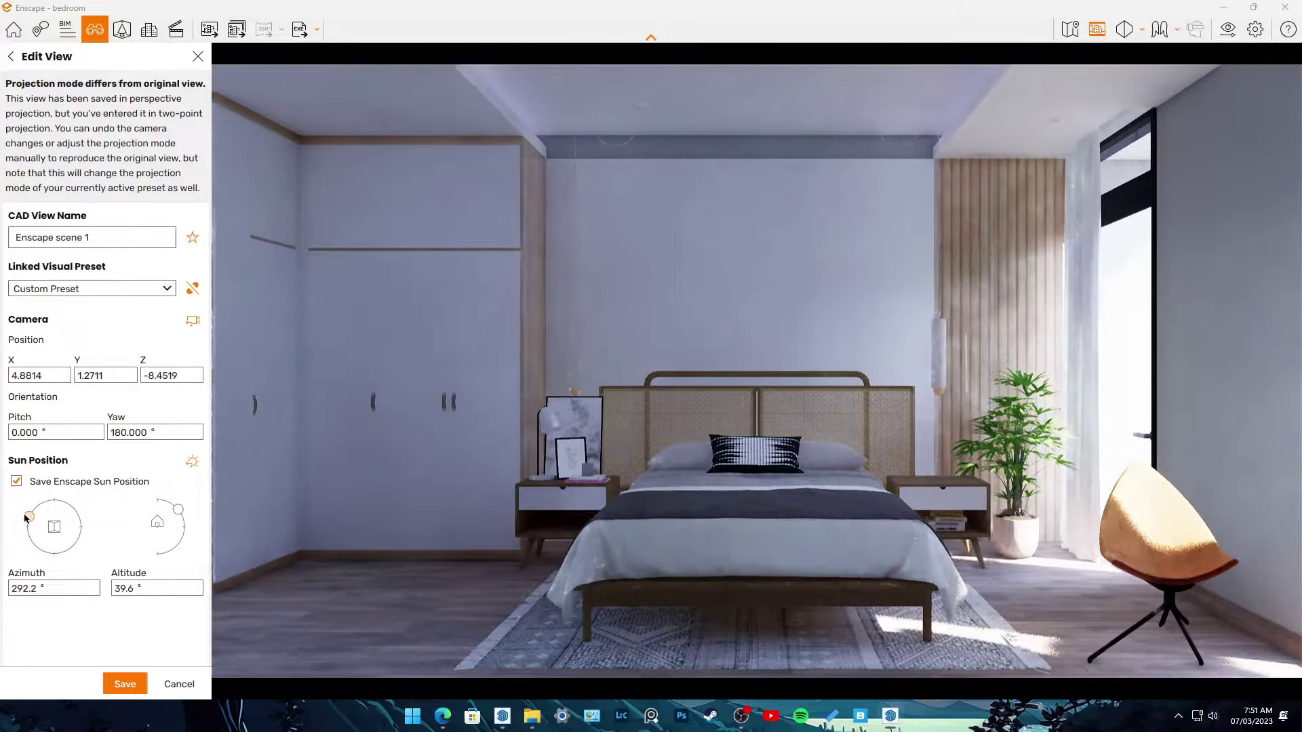
{"action": "left_click_drag", "start_coordinate": [178, 509], "coordinate": [186, 513]}
{"action": "left_click_drag", "start_coordinate": [31, 519], "coordinate": [39, 523]}
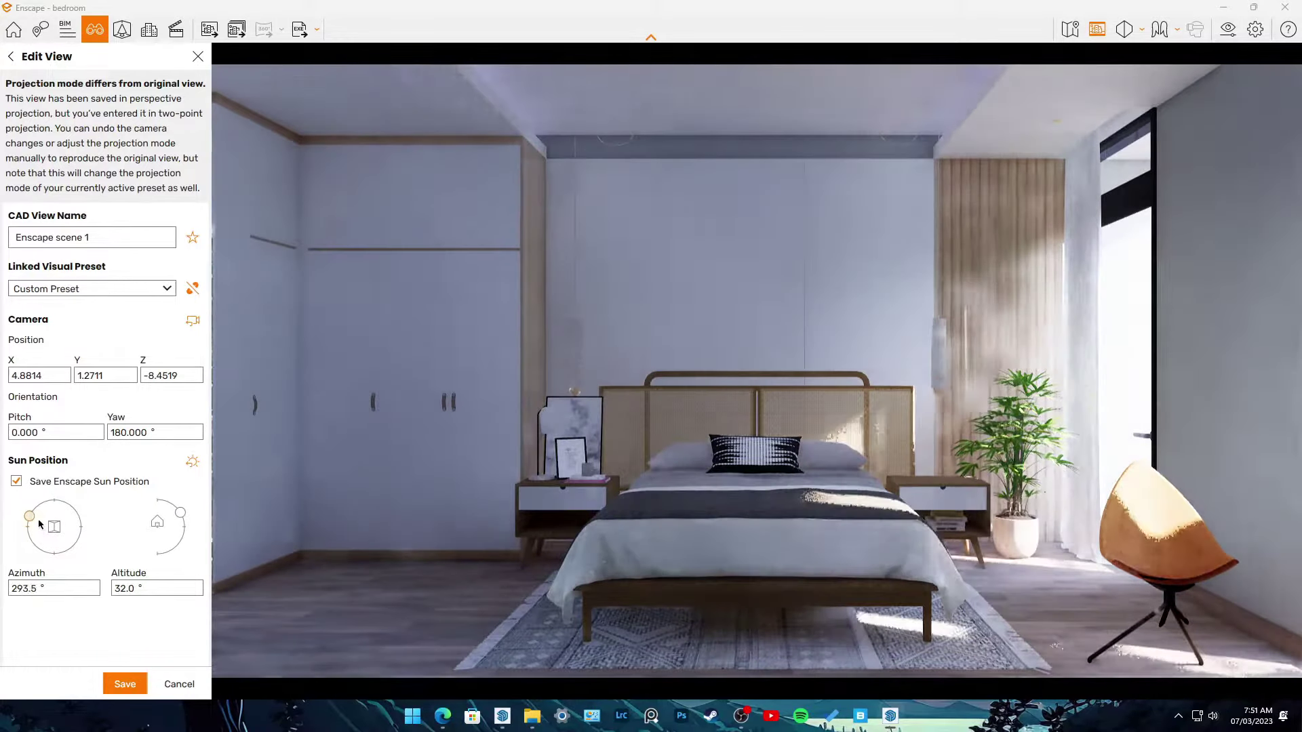
{"action": "left_click_drag", "start_coordinate": [180, 513], "coordinate": [182, 507]}
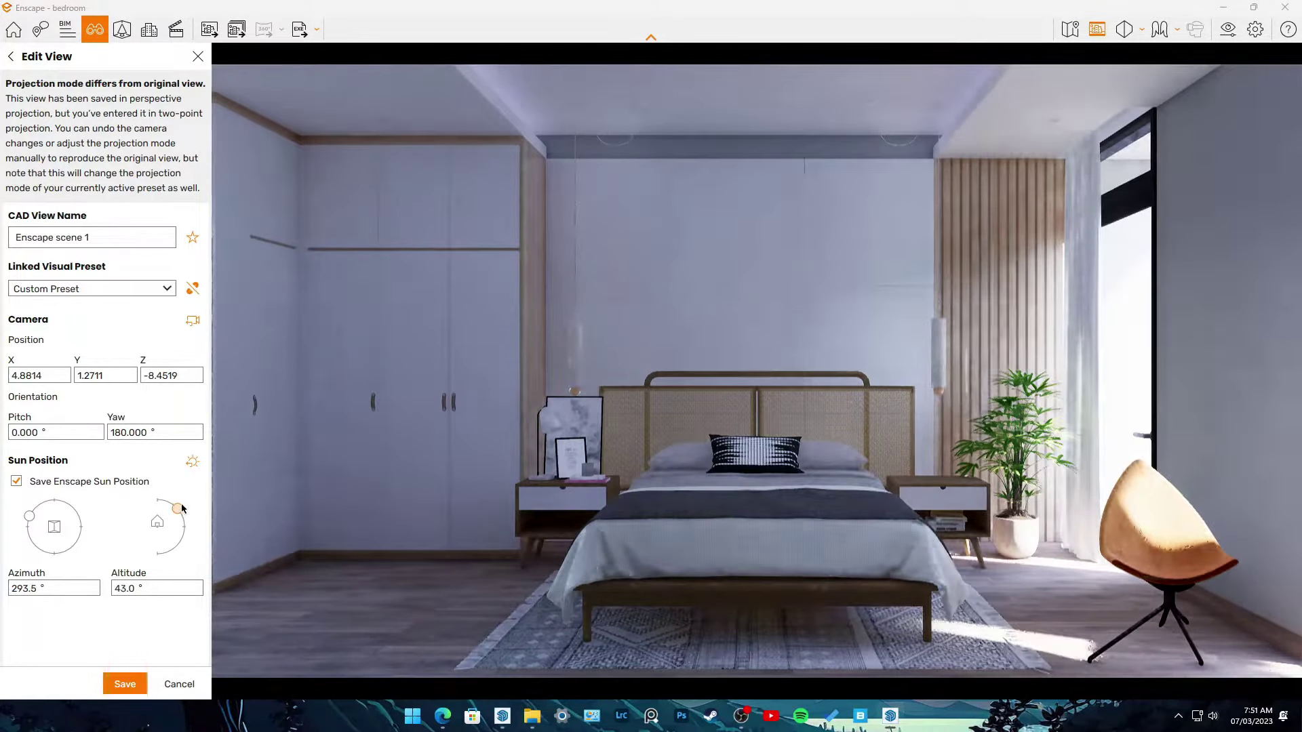
{"action": "left_click", "coordinate": [197, 56]}
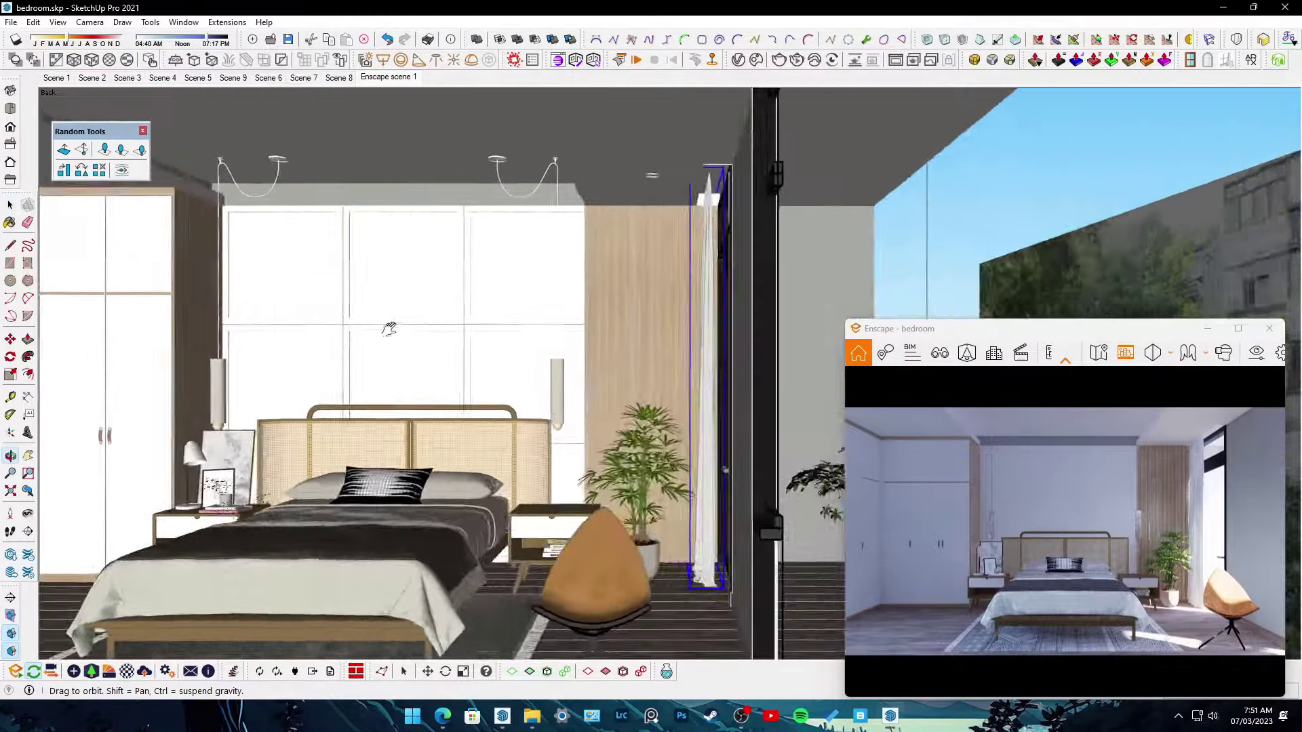
{"action": "scroll", "coordinate": [389, 328], "scroll_direction": "up", "scroll_amount": 5}
- Sample Material1 and load the cement concrete tile image from Saved Pictures as its transparency cutout
{"action": "key", "text": "b"}
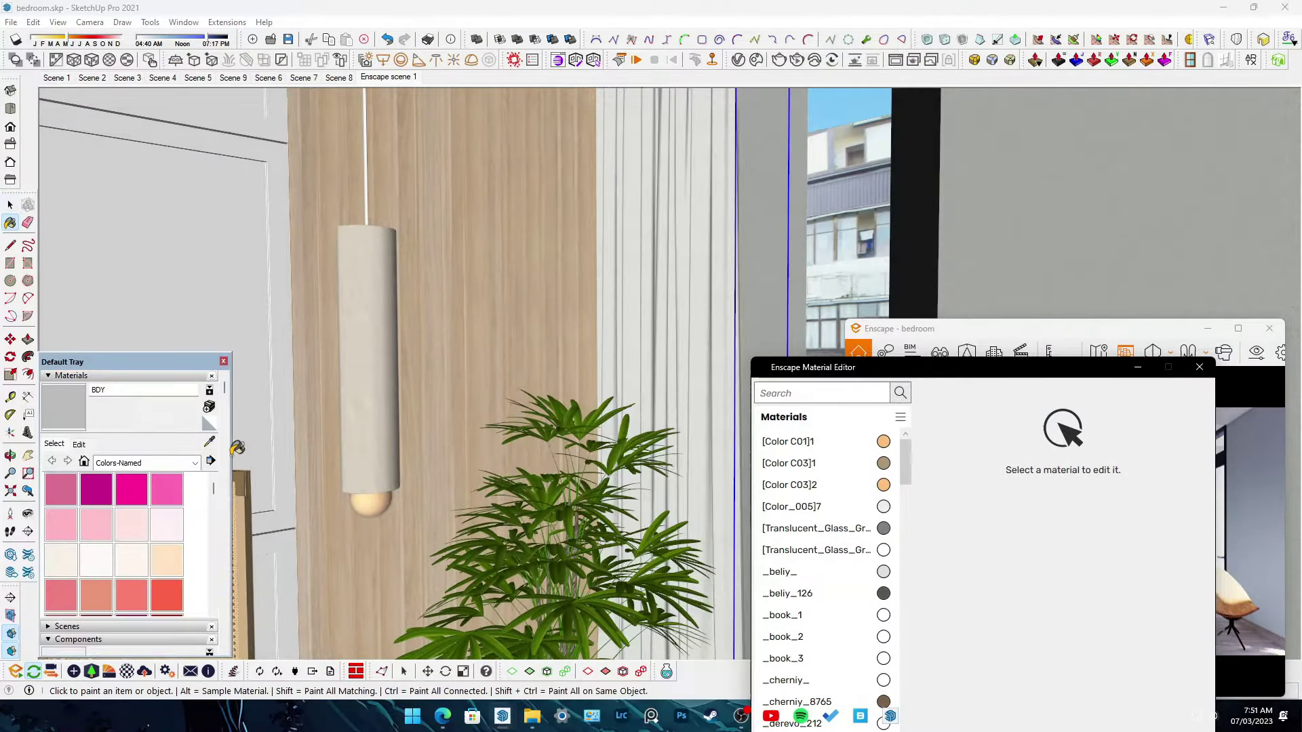
{"action": "left_click", "coordinate": [371, 336], "text": "alt"}
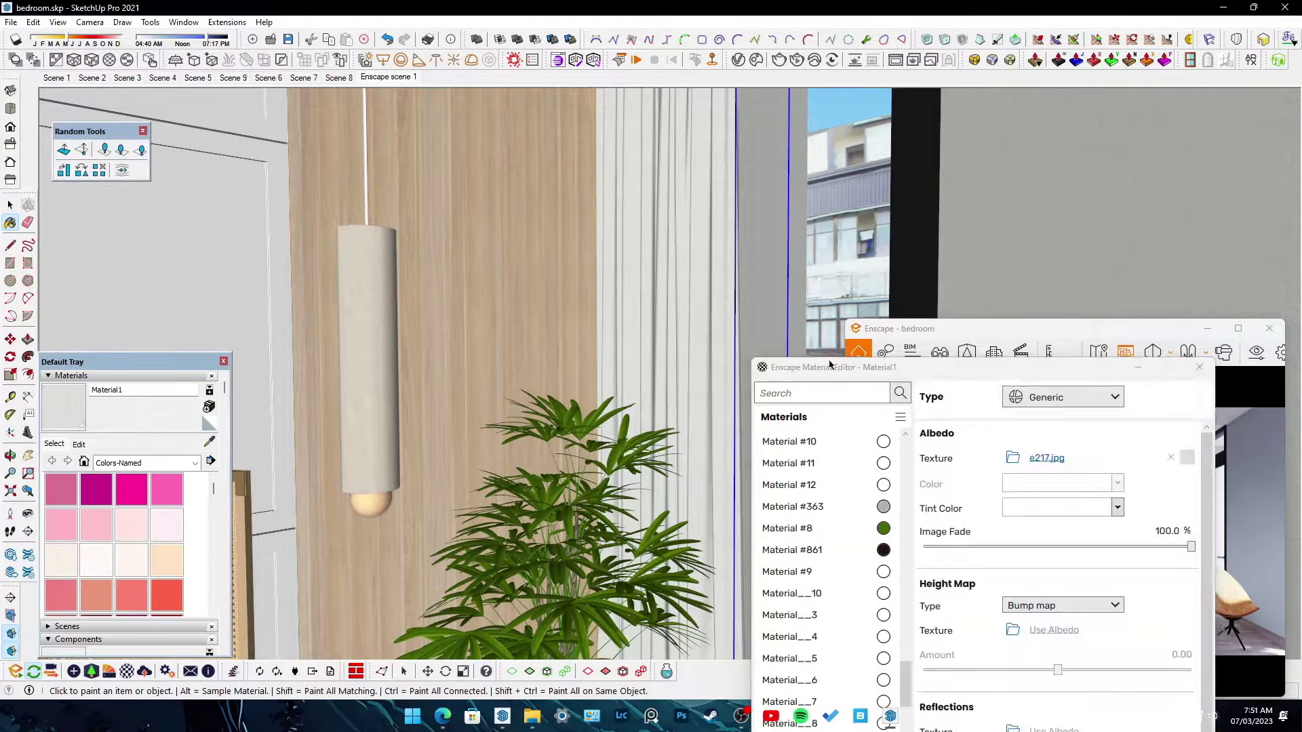
{"action": "left_click", "coordinate": [524, 666]}
{"action": "left_click", "coordinate": [322, 279]}
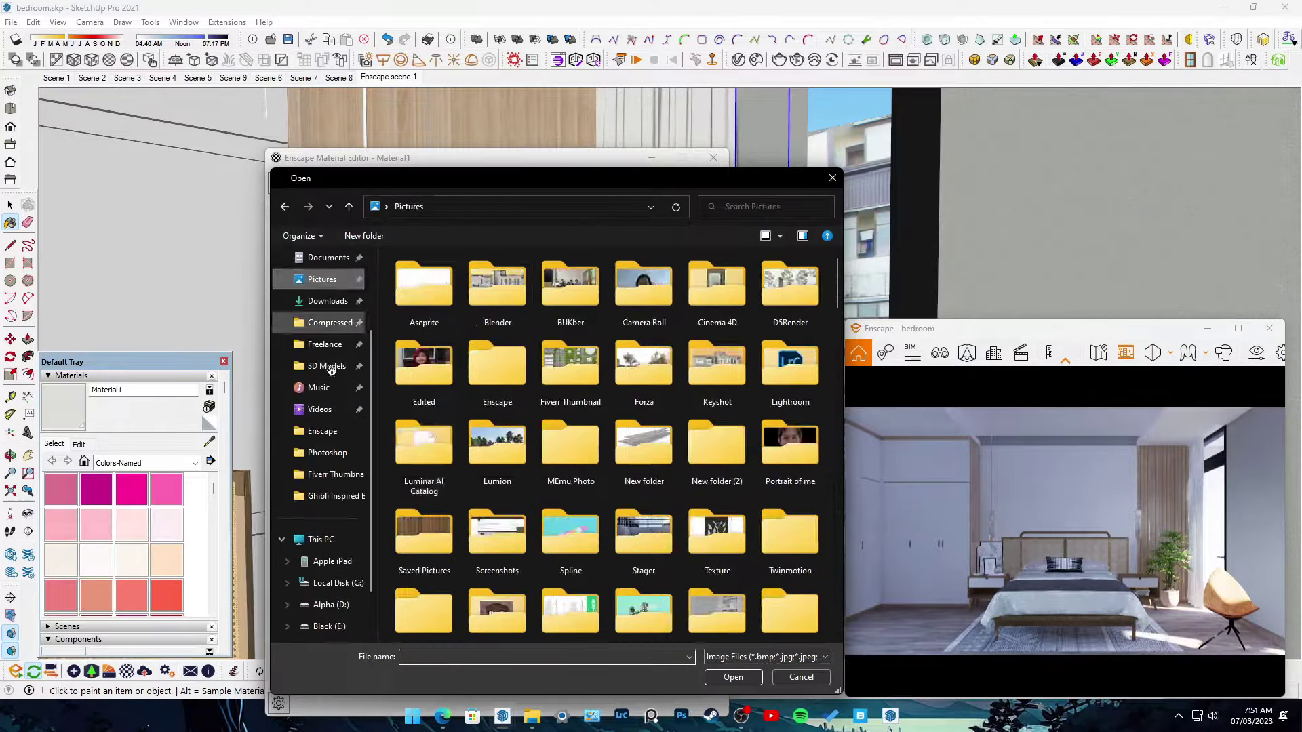
{"action": "double_click", "coordinate": [423, 570]}
{"action": "scroll", "coordinate": [827, 449], "scroll_direction": "down", "scroll_amount": 5}
{"action": "scroll", "coordinate": [827, 450], "scroll_direction": "down", "scroll_amount": 5}
{"action": "scroll", "coordinate": [745, 474], "scroll_direction": "up", "scroll_amount": 1, "text": "ctrl"}
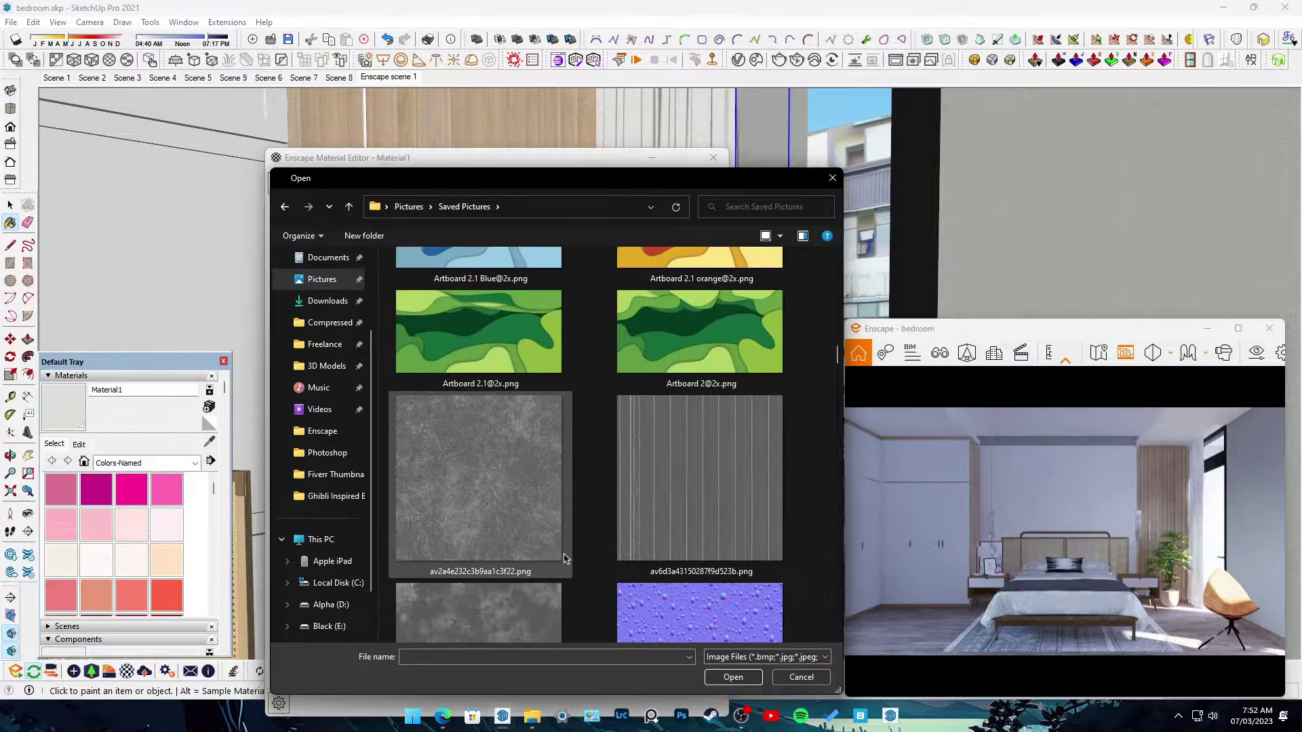
{"action": "scroll", "coordinate": [745, 475], "scroll_direction": "up", "scroll_amount": 5}
{"action": "scroll", "coordinate": [702, 519], "scroll_direction": "down", "scroll_amount": 3}
{"action": "scroll", "coordinate": [702, 519], "scroll_direction": "down", "scroll_amount": 5}
{"action": "scroll", "coordinate": [702, 519], "scroll_direction": "down", "scroll_amount": 5}
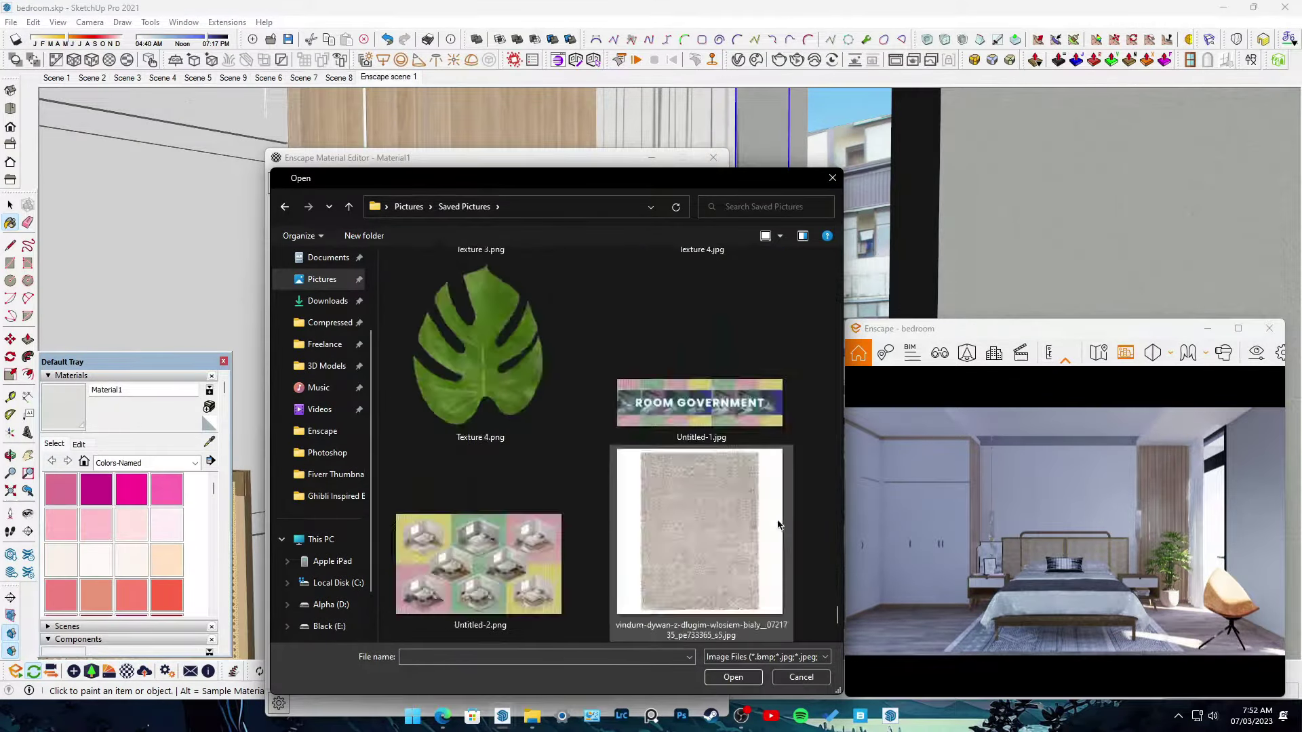
{"action": "scroll", "coordinate": [731, 523], "scroll_direction": "down", "scroll_amount": 3}
{"action": "scroll", "coordinate": [731, 523], "scroll_direction": "up", "scroll_amount": 3}
{"action": "scroll", "coordinate": [675, 529], "scroll_direction": "up", "scroll_amount": 5}
{"action": "scroll", "coordinate": [675, 529], "scroll_direction": "up", "scroll_amount": 5}
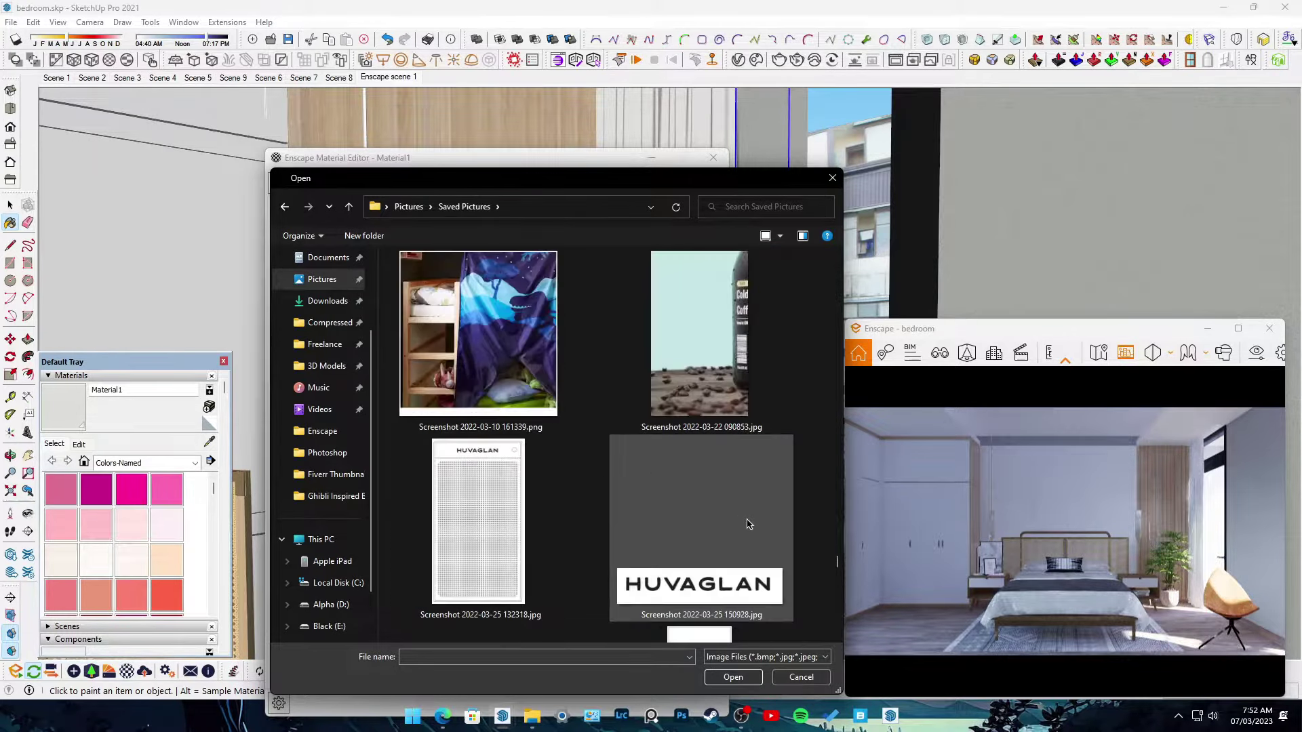
{"action": "scroll", "coordinate": [674, 529], "scroll_direction": "up", "scroll_amount": 5}
{"action": "left_click_drag", "start_coordinate": [837, 526], "coordinate": [828, 274]}
{"action": "scroll", "coordinate": [698, 407], "scroll_direction": "down", "scroll_amount": 3}
{"action": "double_click", "coordinate": [698, 298]}
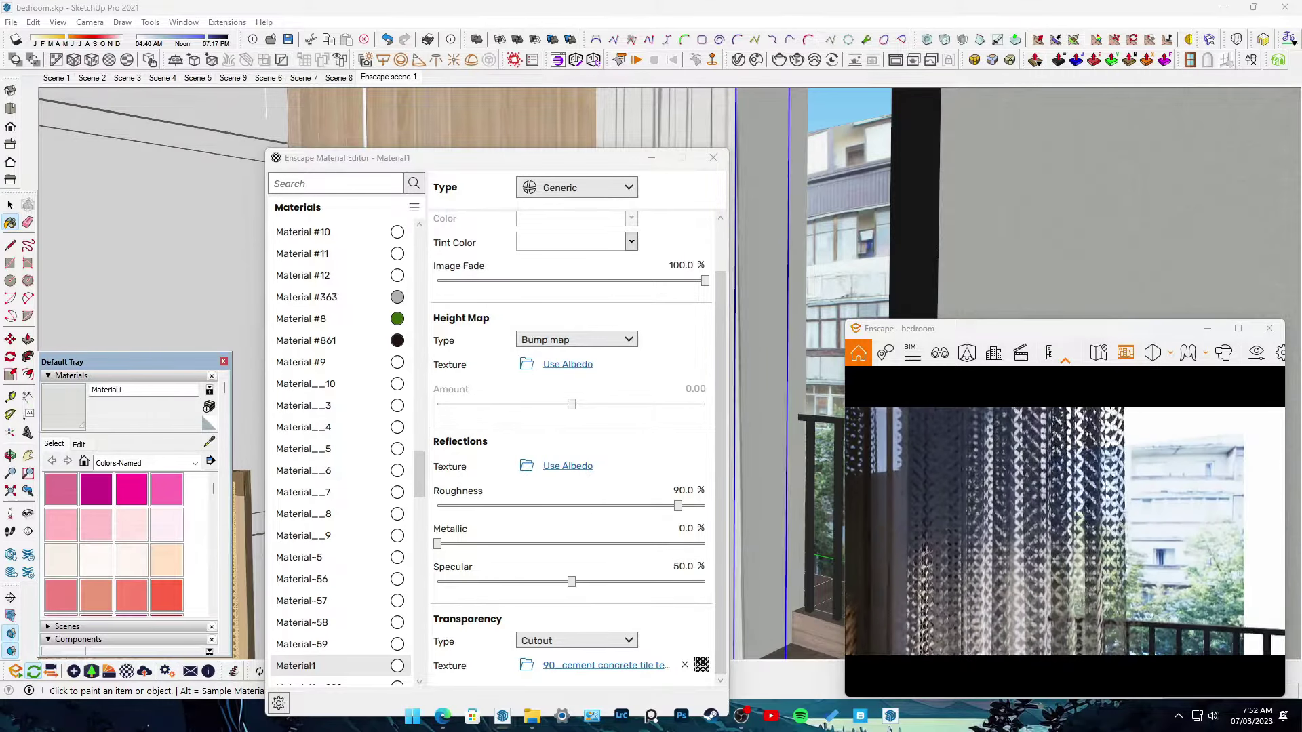
- Set the cutout texture height to 0.01 m and invert the cutout
{"action": "left_click", "coordinate": [701, 663]}
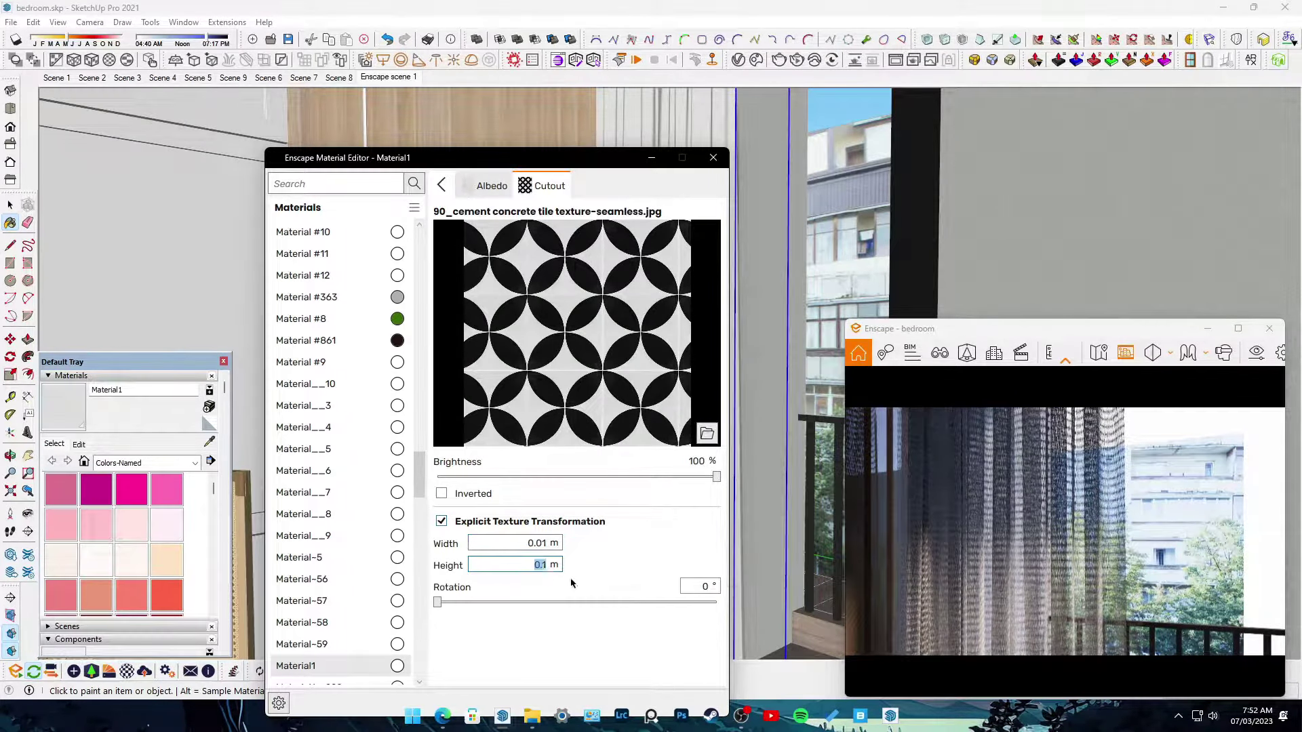
{"action": "type", "text": "0"}
{"action": "key", "text": "Return"}
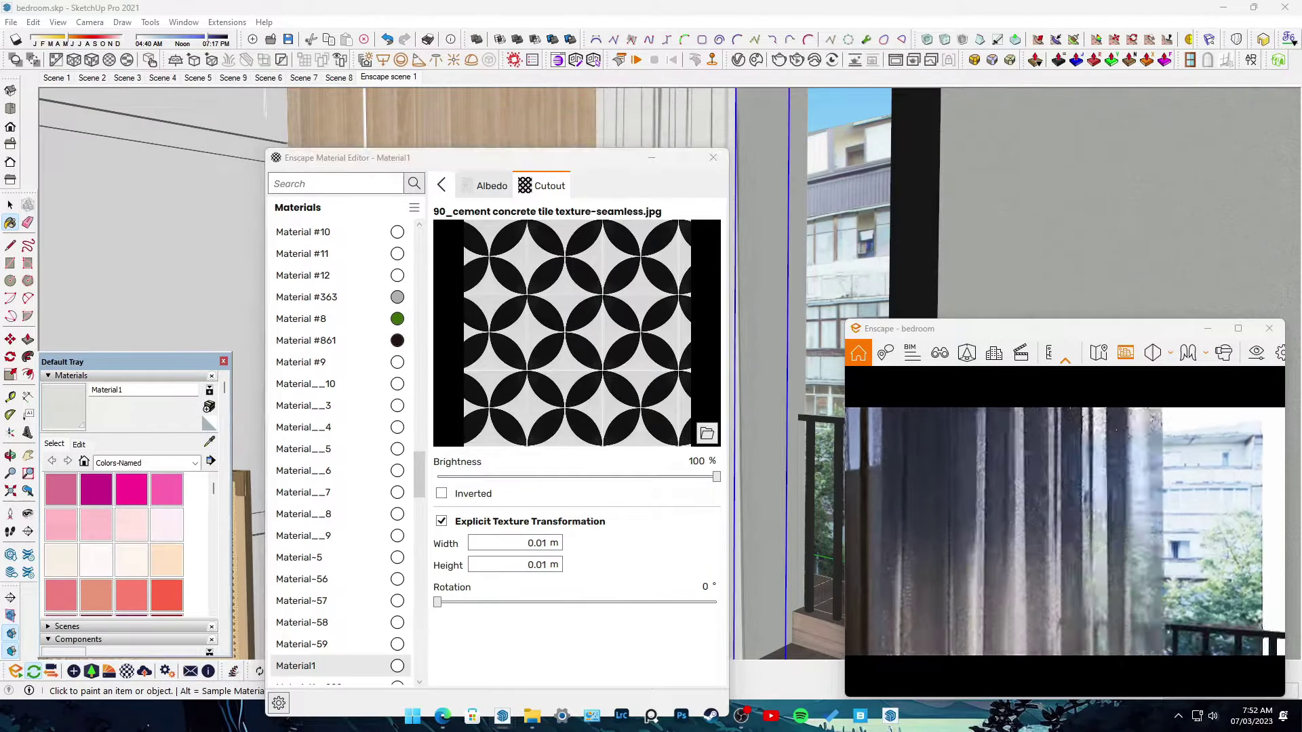
{"action": "left_click", "coordinate": [462, 498]}
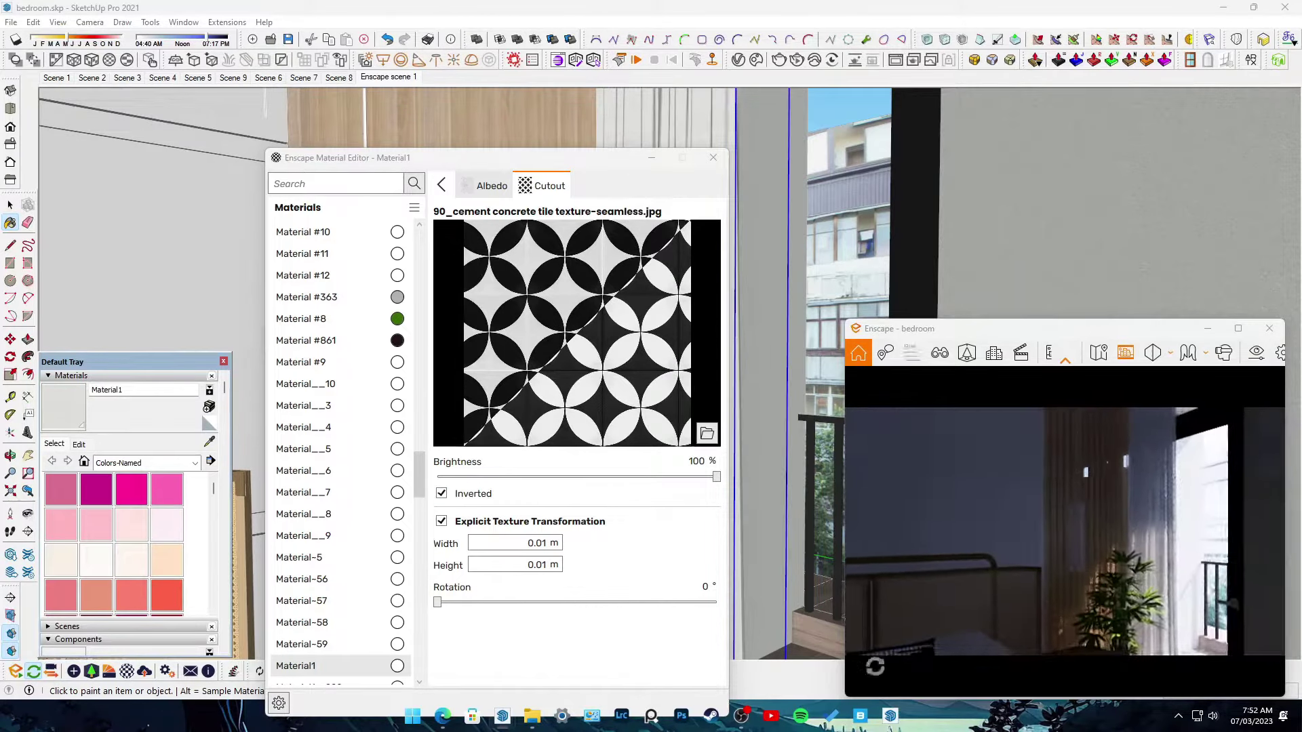
{"action": "left_click", "coordinate": [441, 185]}
{"action": "scroll", "coordinate": [566, 296], "scroll_direction": "up", "scroll_amount": 2}
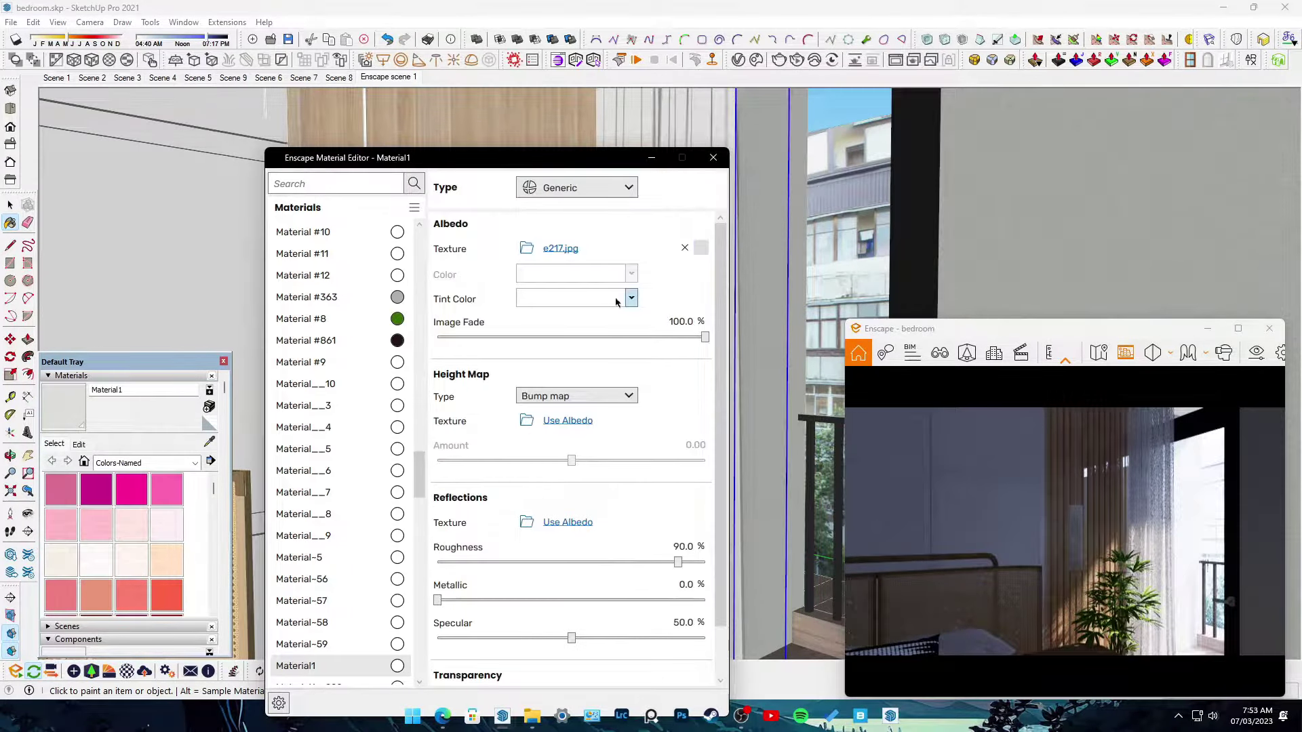
{"action": "left_click", "coordinate": [940, 353]}
- In the frontal view, raise exposure to 75% and ambient brightness to 100%
{"action": "left_click", "coordinate": [906, 462]}
{"action": "left_click", "coordinate": [1280, 353]}
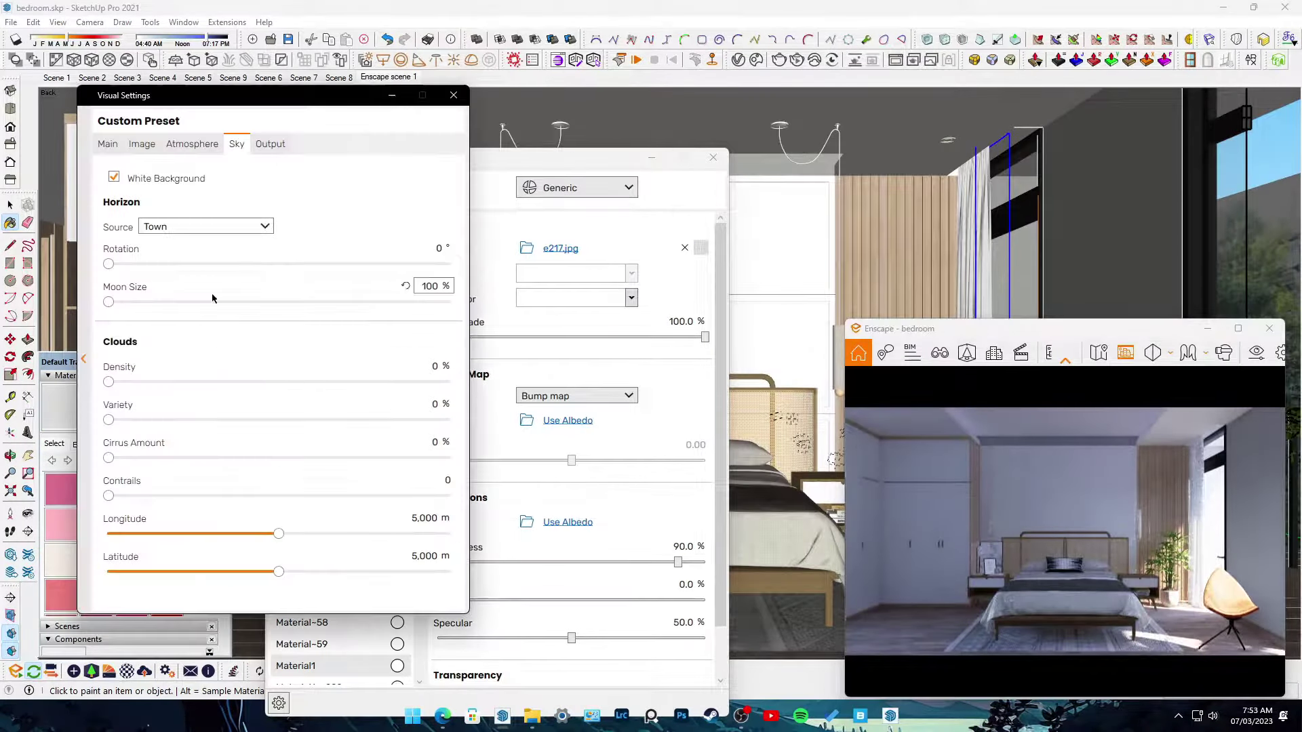
{"action": "left_click", "coordinate": [107, 144]}
{"action": "mouse_move", "coordinate": [312, 358]}
{"action": "left_mouse_down"}
{"action": "mouse_move", "coordinate": [280, 359]}
{"action": "mouse_move", "coordinate": [360, 359]}
{"action": "left_mouse_up"}
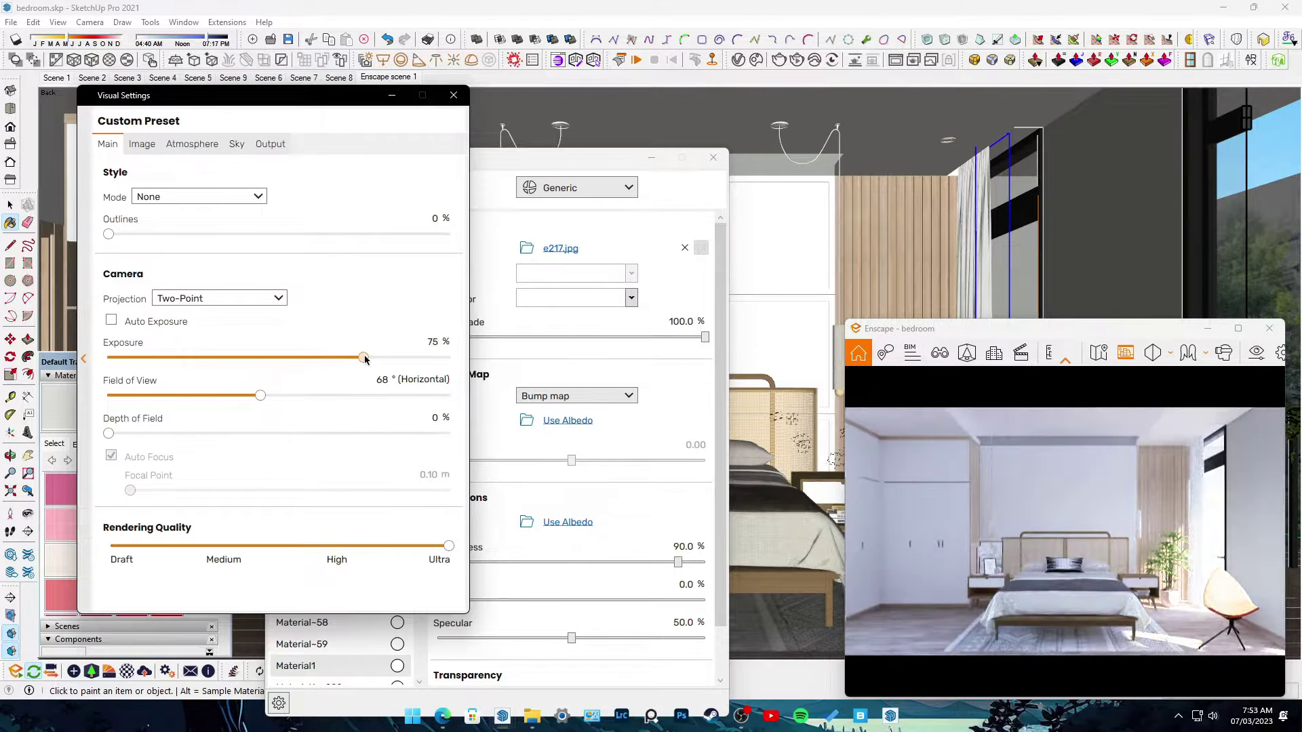
{"action": "left_click", "coordinate": [142, 144]}
{"action": "left_click", "coordinate": [192, 144]}
{"action": "left_click_drag", "start_coordinate": [434, 482], "coordinate": [493, 495]}
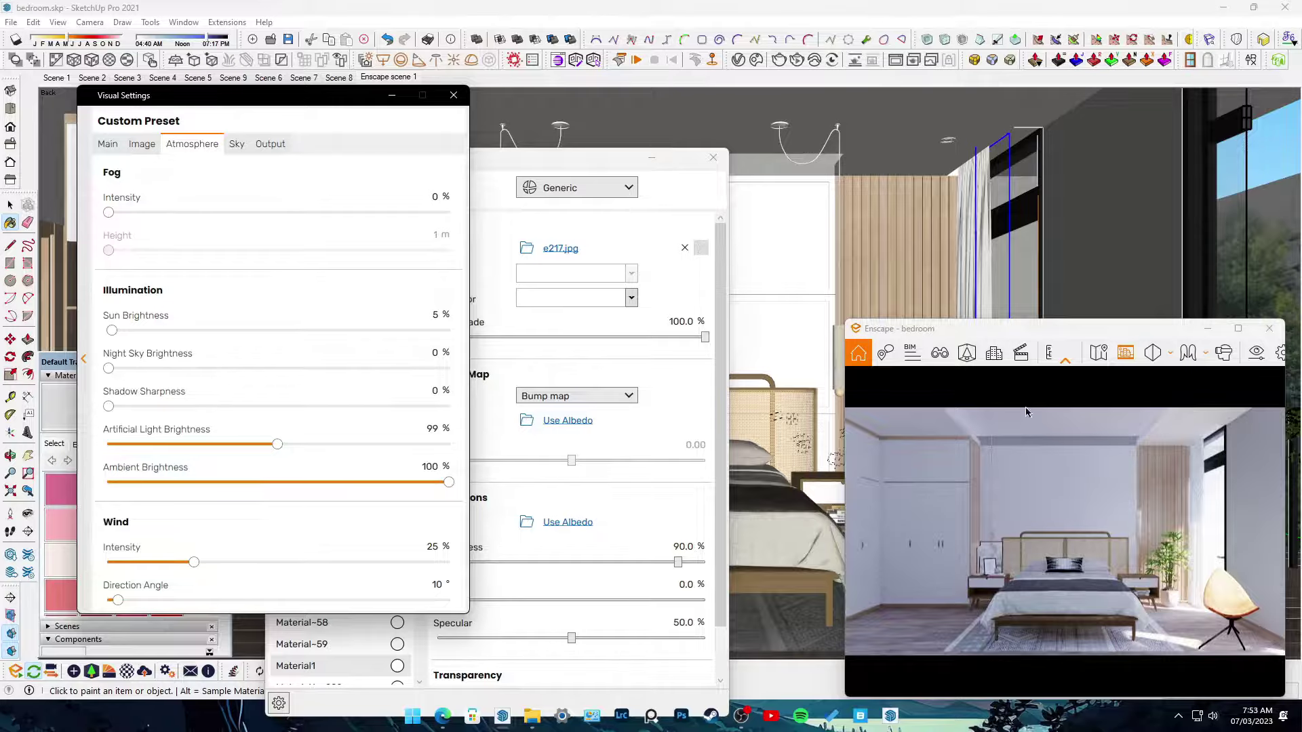
- Rotate the orange lounge chair to a new angle and reposition it
{"action": "left_click", "coordinate": [651, 158]}
{"action": "scroll", "coordinate": [644, 407], "scroll_direction": "down", "scroll_amount": 5}
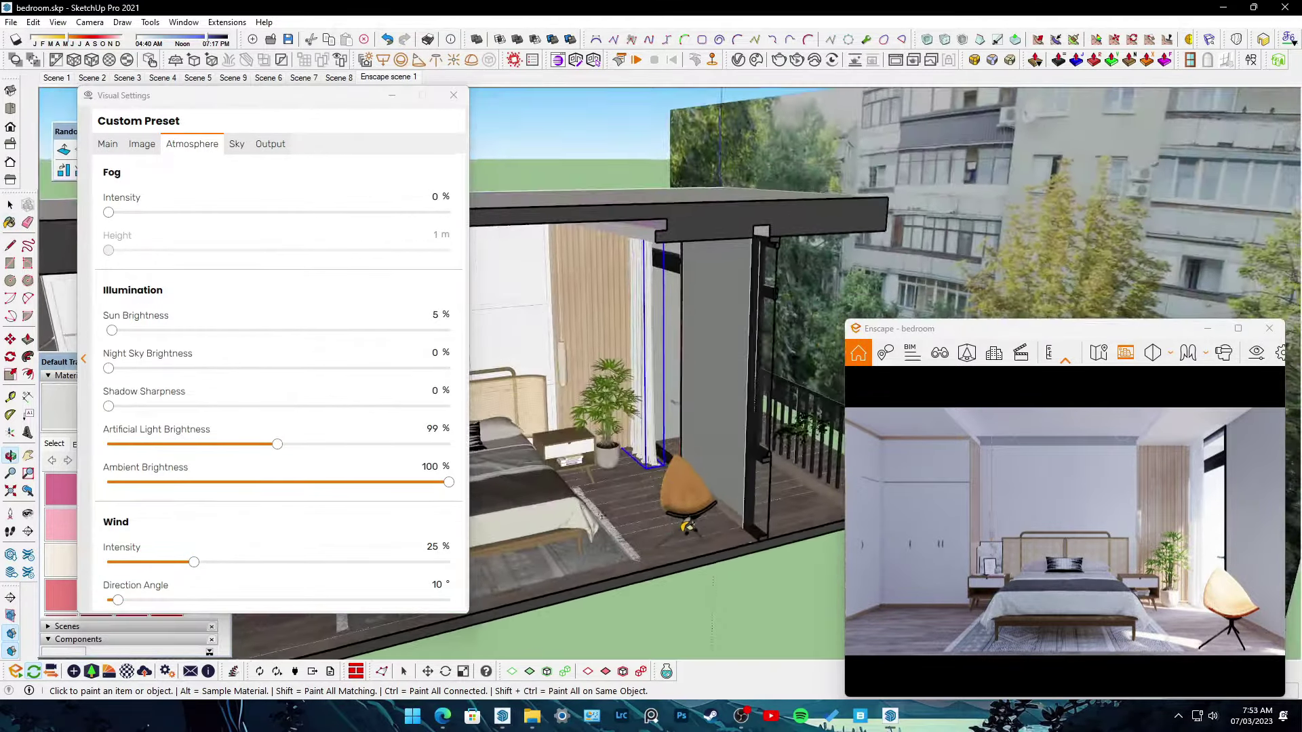
{"action": "scroll", "coordinate": [644, 469], "scroll_direction": "up", "scroll_amount": 5}
{"action": "key", "text": "m"}
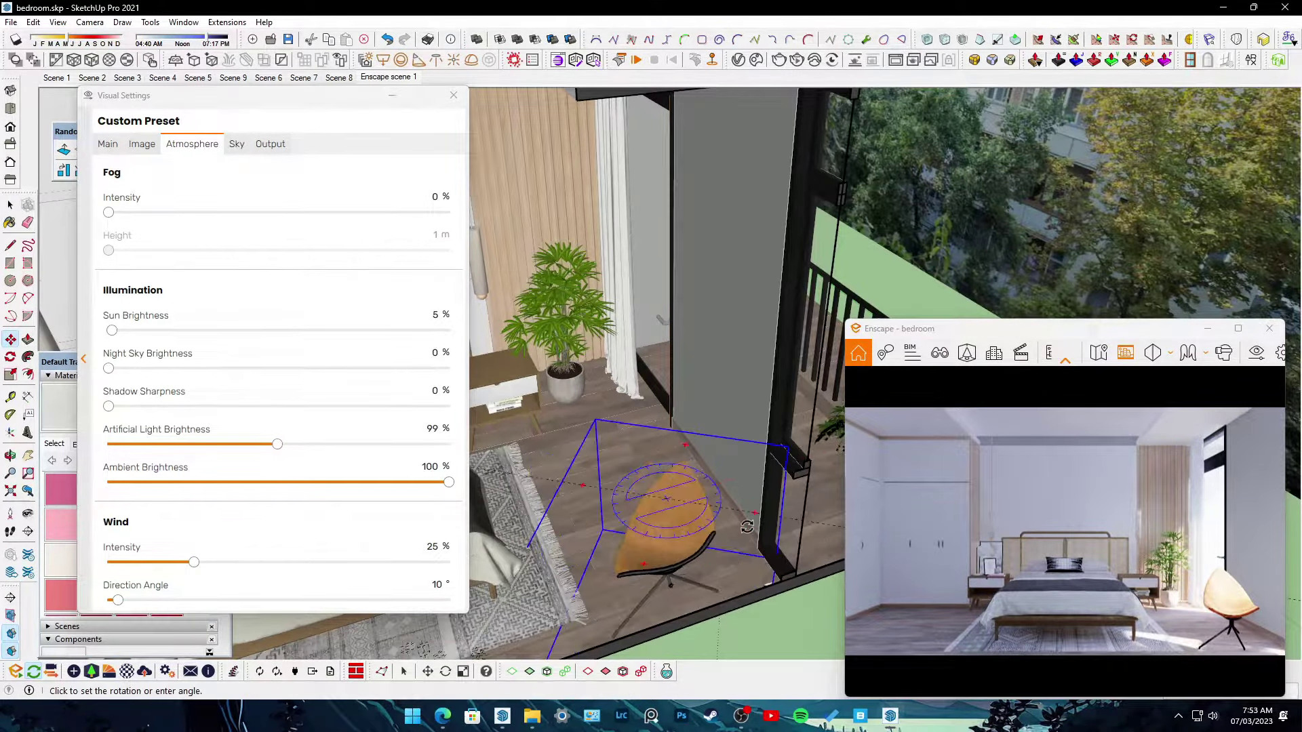
{"action": "left_click", "coordinate": [746, 526]}
{"action": "key", "text": "m"}
{"action": "left_click", "coordinate": [685, 583]}
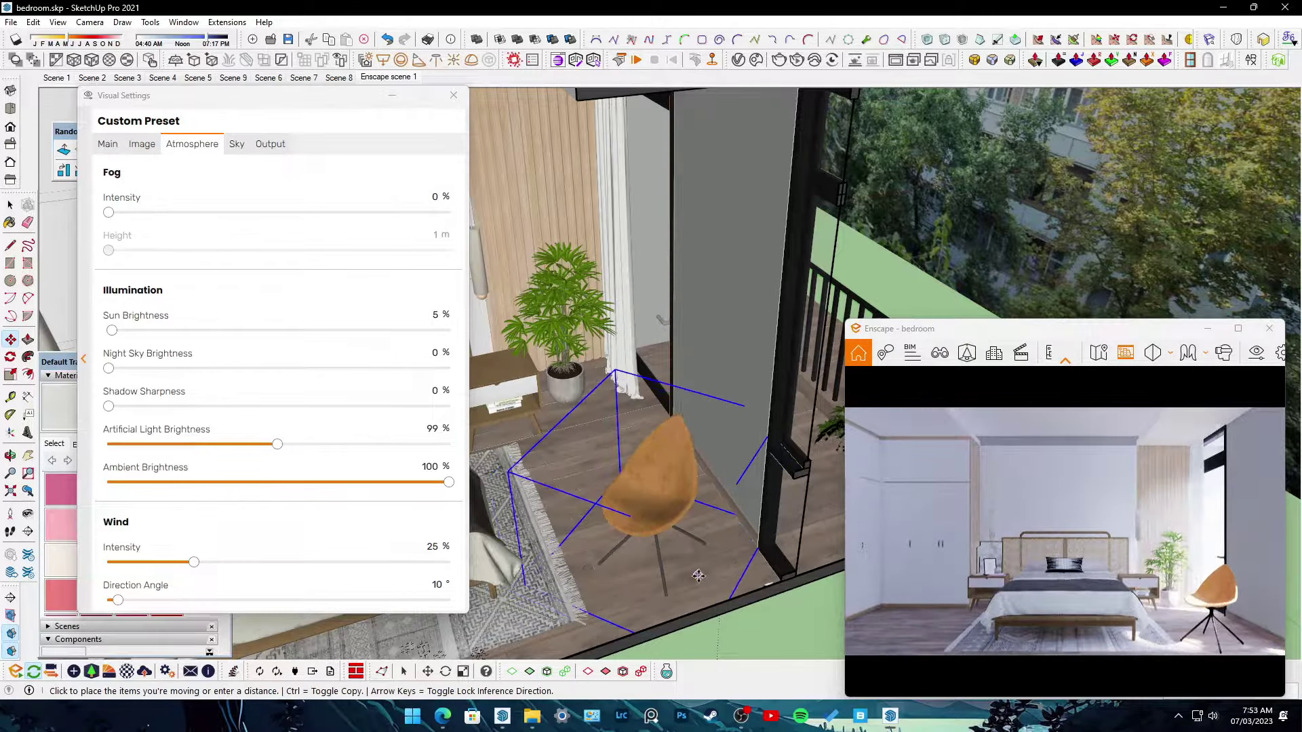
{"action": "scroll", "coordinate": [698, 575], "scroll_direction": "up", "scroll_amount": 3}
{"action": "scroll", "coordinate": [678, 515], "scroll_direction": "up", "scroll_amount": 3}
- Erase the balcony chair and zoom in on the pillow by the headboard
{"action": "right_click", "coordinate": [690, 484]}
{"action": "left_click", "coordinate": [726, 53]}
{"action": "scroll", "coordinate": [668, 477], "scroll_direction": "down", "scroll_amount": 2}
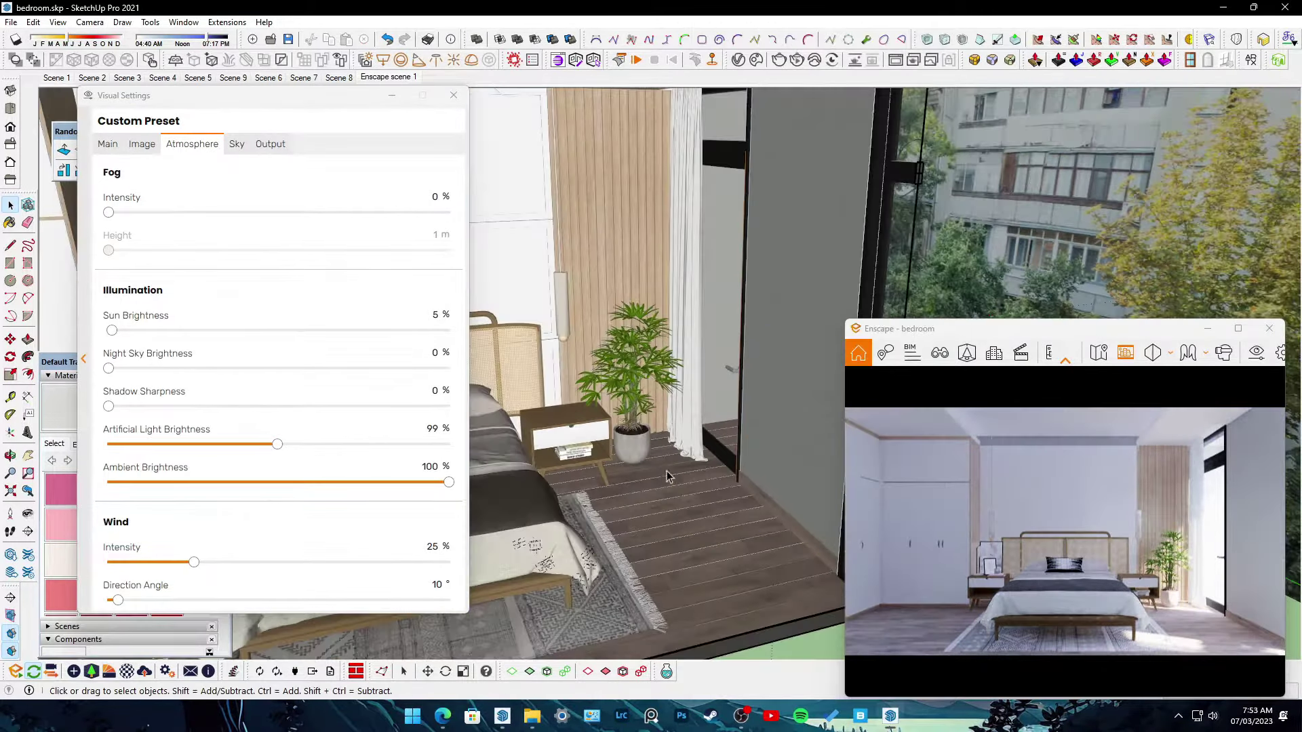
{"action": "scroll", "coordinate": [668, 476], "scroll_direction": "up", "scroll_amount": 3}
{"action": "mouse_move", "coordinate": [668, 477]}
{"action": "middle_mouse_down", "text": "shift"}
{"action": "mouse_move", "coordinate": [605, 472]}
{"action": "mouse_move", "coordinate": [573, 523]}
{"action": "middle_mouse_up", "text": "shift"}
{"action": "scroll", "coordinate": [605, 471], "scroll_direction": "up", "scroll_amount": 3}
- Import a fabric from the Enscape library's Fabrics category and pick Fabric 11 as the paint material
{"action": "left_click", "coordinate": [127, 671]}
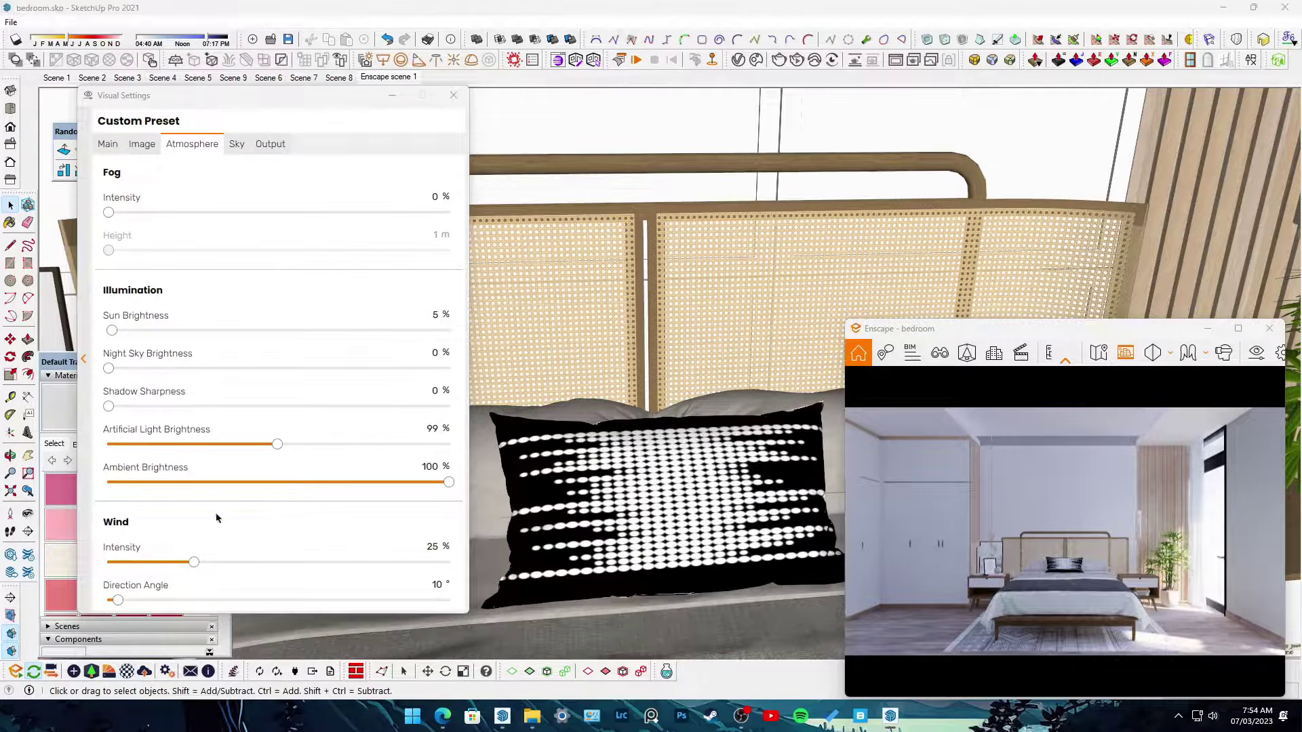
{"action": "left_click", "coordinate": [187, 257]}
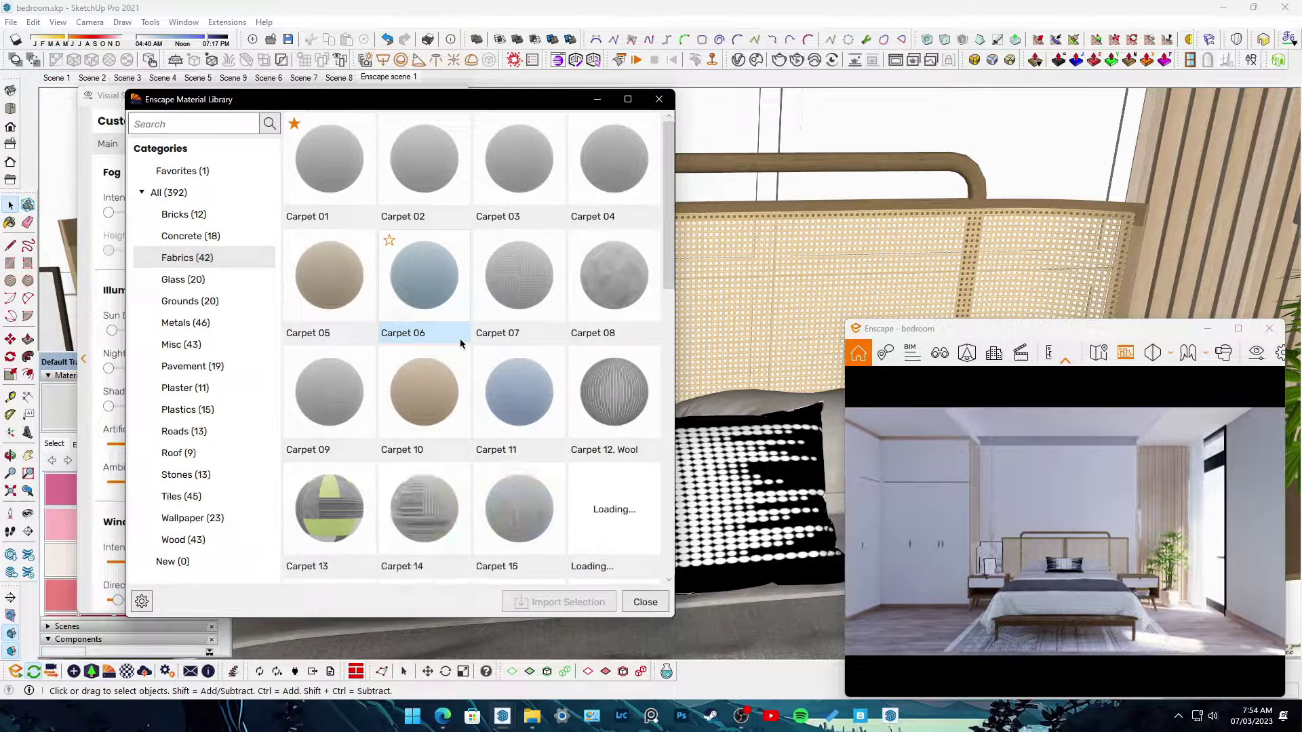
{"action": "scroll", "coordinate": [543, 387], "scroll_direction": "down", "scroll_amount": 5}
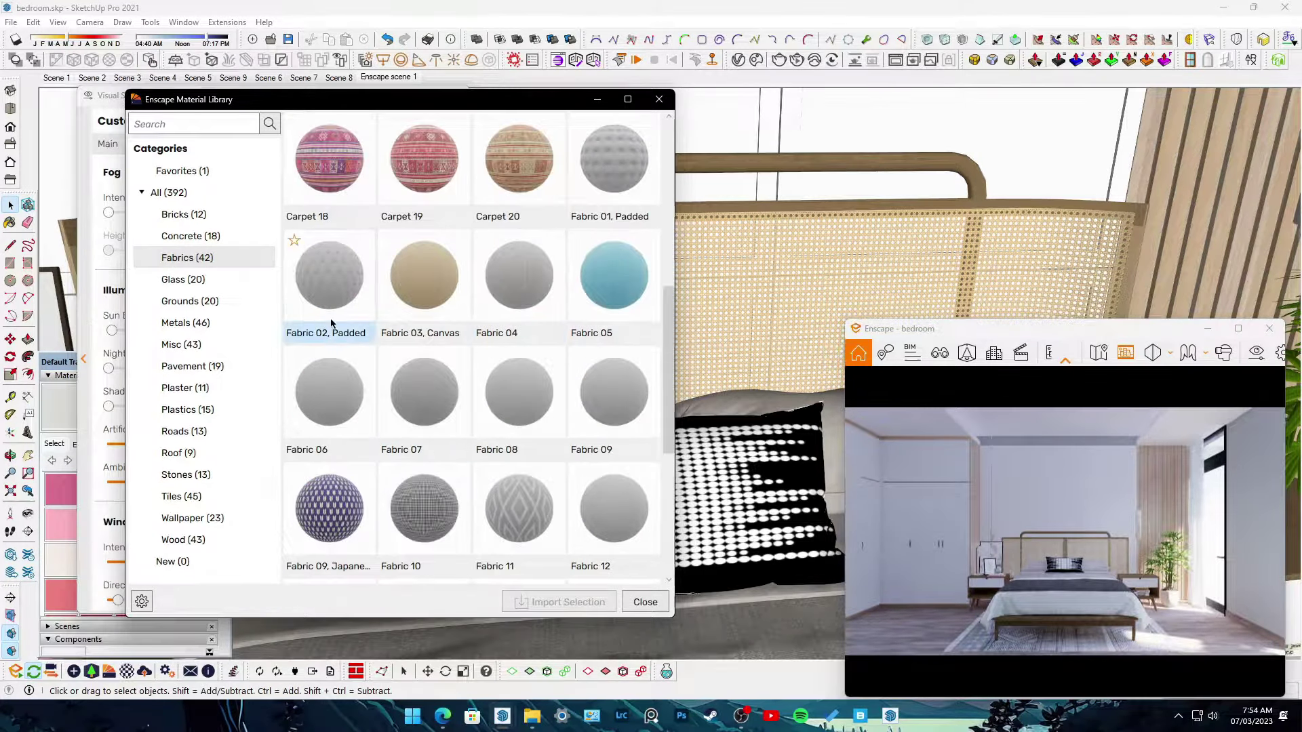
{"action": "double_click", "coordinate": [534, 572]}
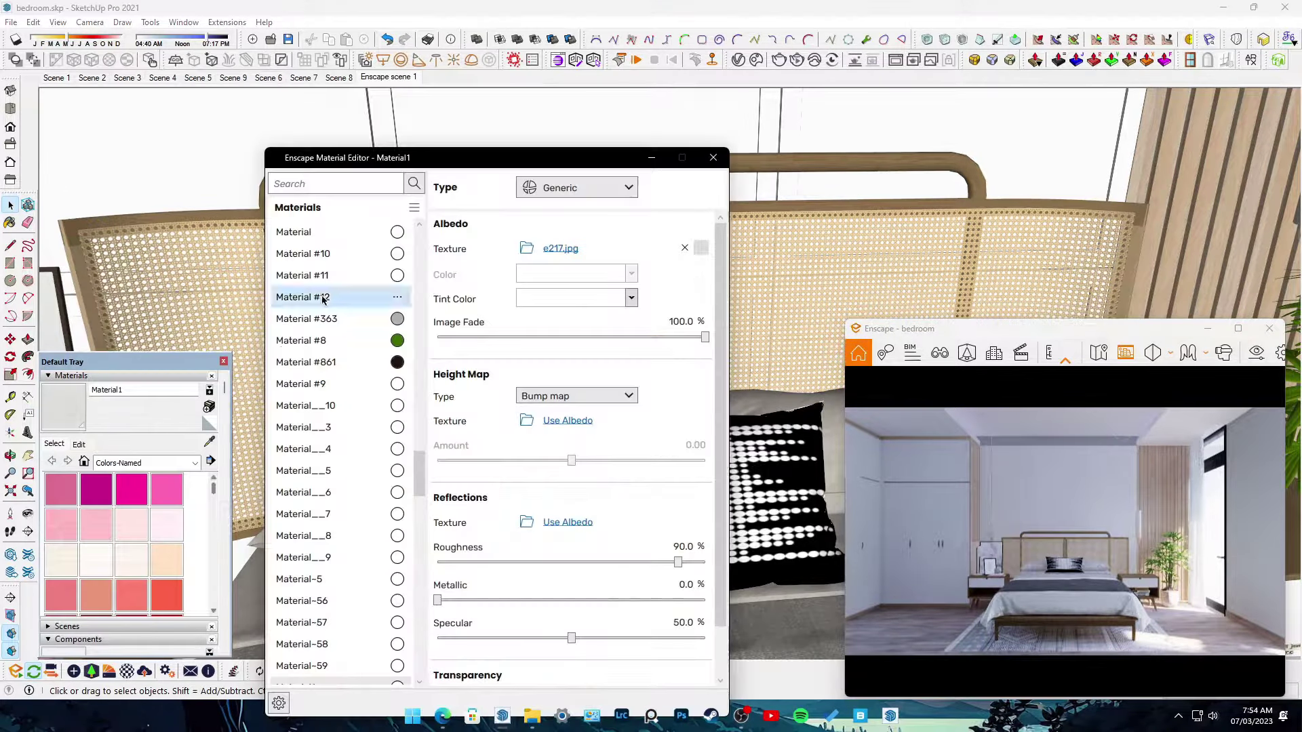
{"action": "left_click", "coordinate": [295, 557]}
- Isolate the pillow and paint it with Fabric 11
{"action": "left_click", "coordinate": [713, 158]}
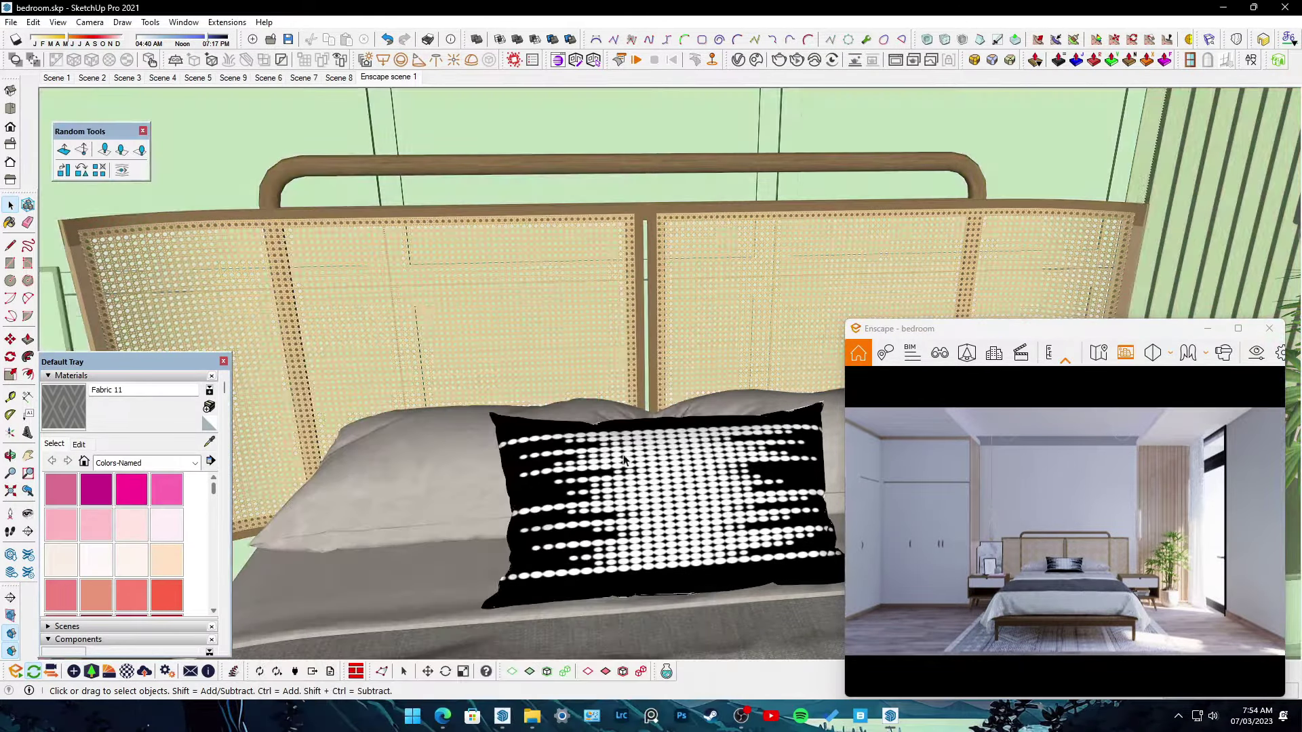
{"action": "left_click", "coordinate": [667, 542]}
{"action": "middle_click_drag", "start_coordinate": [597, 410], "coordinate": [510, 470]}
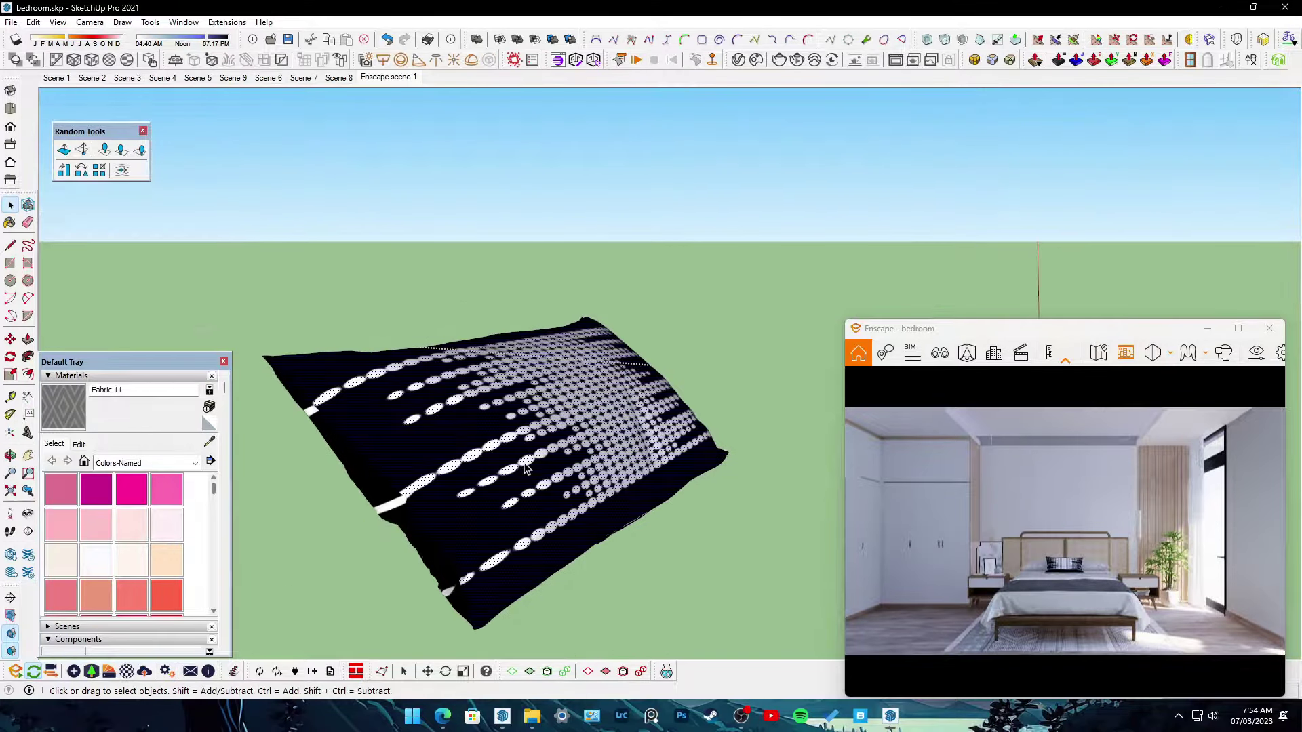
{"action": "key", "text": "b"}
{"action": "left_click", "coordinate": [510, 469]}
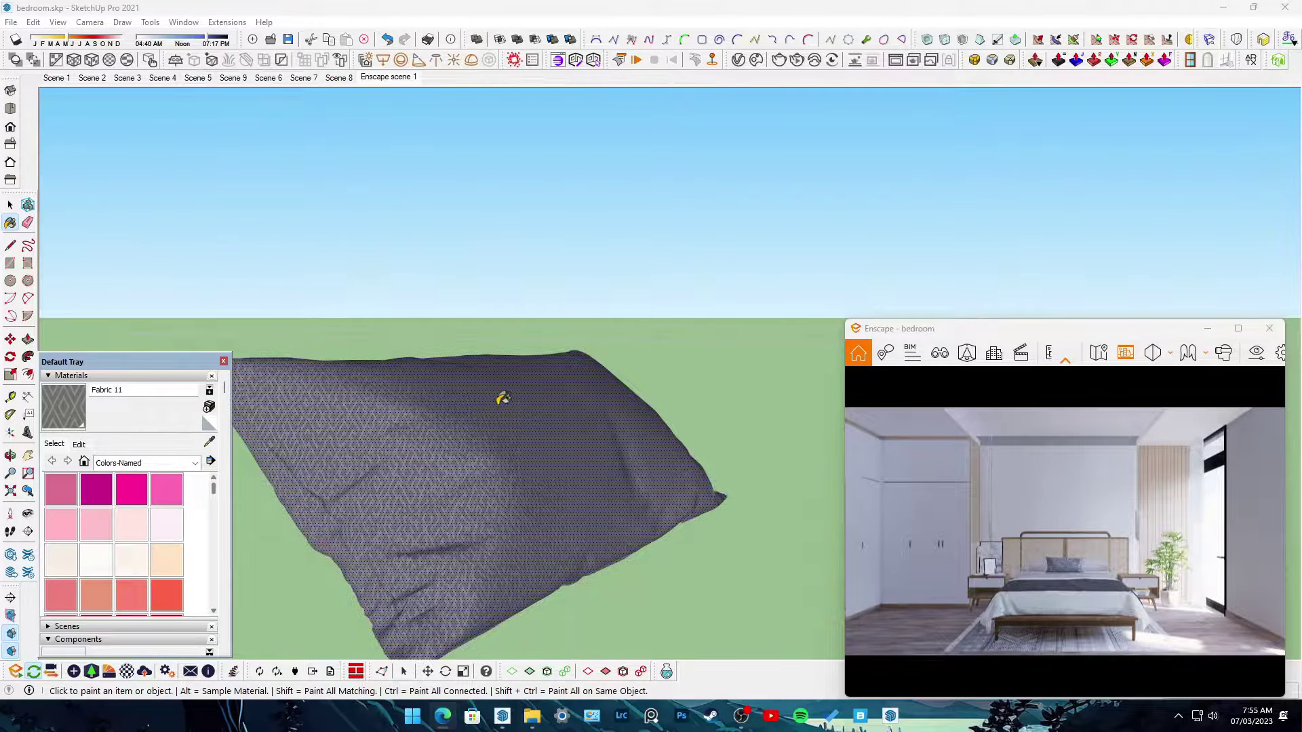
{"action": "middle_click_drag", "start_coordinate": [502, 399], "coordinate": [526, 369]}
{"action": "key", "text": "space"}
- Shrink Fabric 11's texture size to 100 mm and darken its lightness to 67
{"action": "right_click", "coordinate": [556, 367]}
{"action": "left_click", "coordinate": [874, 437]}
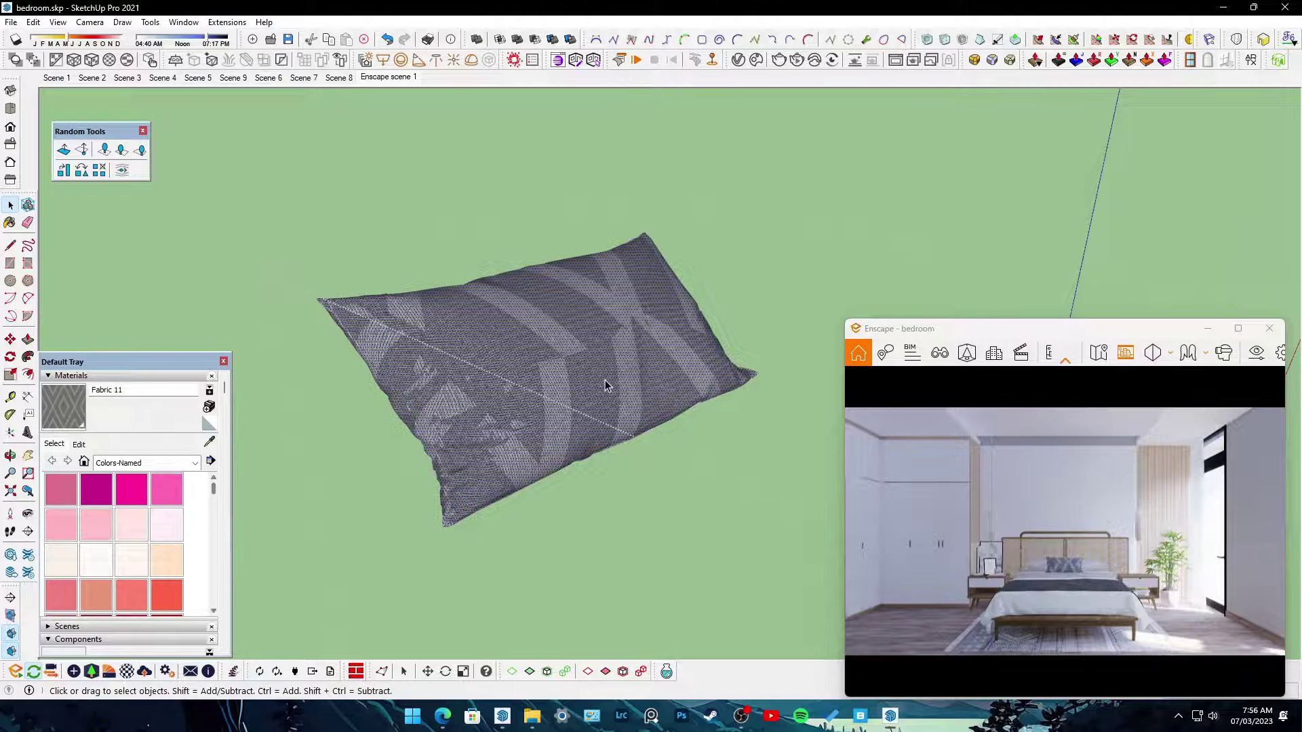
{"action": "mouse_move", "coordinate": [605, 384]}
{"action": "middle_mouse_down"}
{"action": "mouse_move", "coordinate": [553, 398]}
{"action": "mouse_move", "coordinate": [456, 242]}
{"action": "middle_mouse_up"}
{"action": "scroll", "coordinate": [535, 366], "scroll_direction": "up", "scroll_amount": 5}
{"action": "left_click", "coordinate": [78, 444]}
{"action": "key", "text": "BackSpace"}
{"action": "key", "text": "Return"}
{"action": "scroll", "coordinate": [581, 401], "scroll_direction": "down", "scroll_amount": 5}
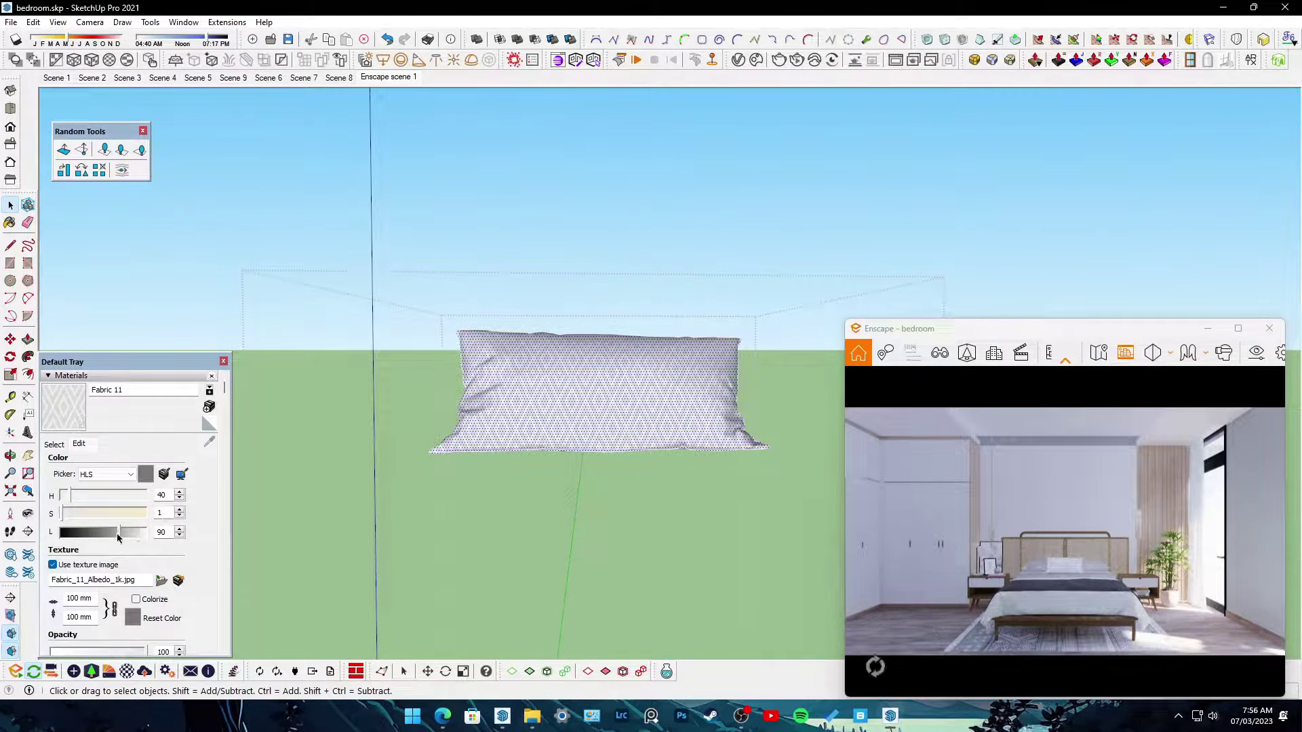
{"action": "left_click", "coordinate": [118, 537]}
- Sample the wall's Color L16 material and lower its roughness to 56.8%
{"action": "left_click", "coordinate": [688, 279]}
{"action": "mouse_move", "coordinate": [582, 394]}
{"action": "middle_mouse_down"}
{"action": "mouse_move", "coordinate": [662, 391]}
{"action": "mouse_move", "coordinate": [572, 380]}
{"action": "mouse_move", "coordinate": [786, 340]}
{"action": "middle_mouse_up"}
{"action": "scroll", "coordinate": [570, 372], "scroll_direction": "up", "scroll_amount": 10}
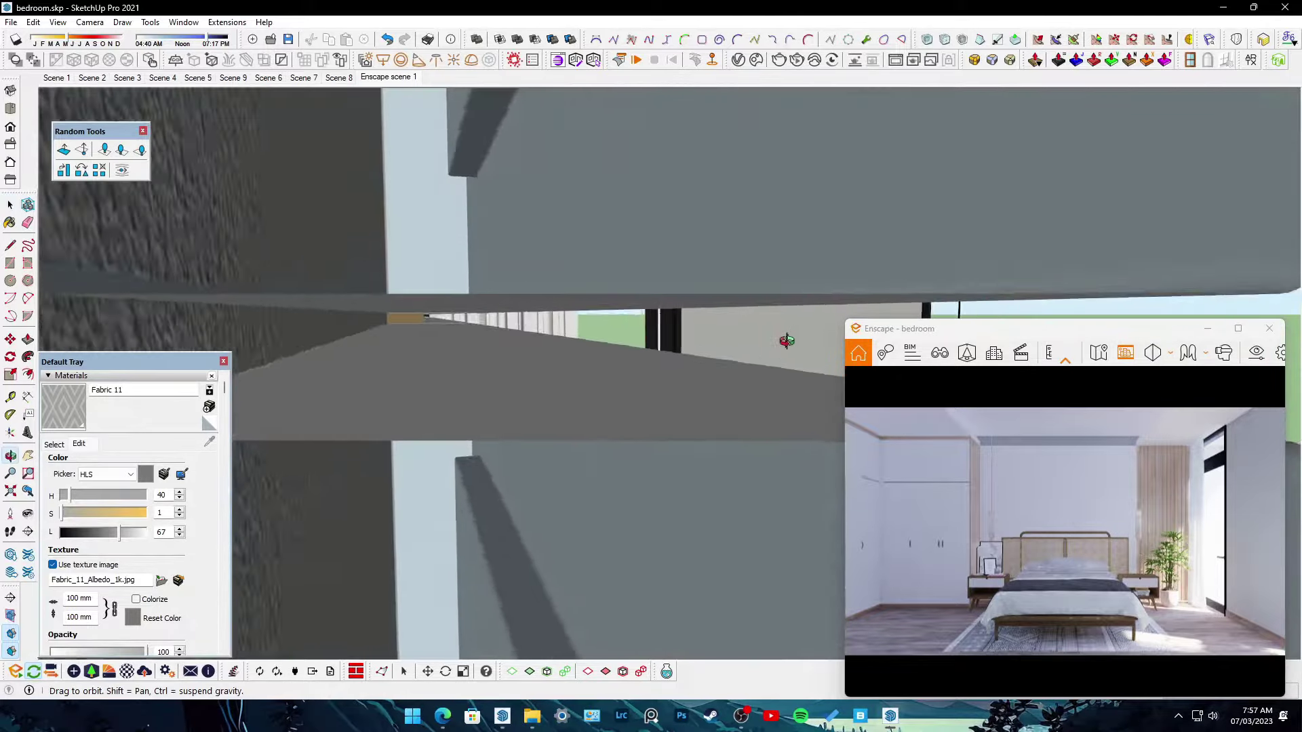
{"action": "scroll", "coordinate": [613, 344], "scroll_direction": "down", "scroll_amount": 5}
{"action": "key", "text": "b"}
{"action": "left_click", "coordinate": [381, 340], "text": "alt"}
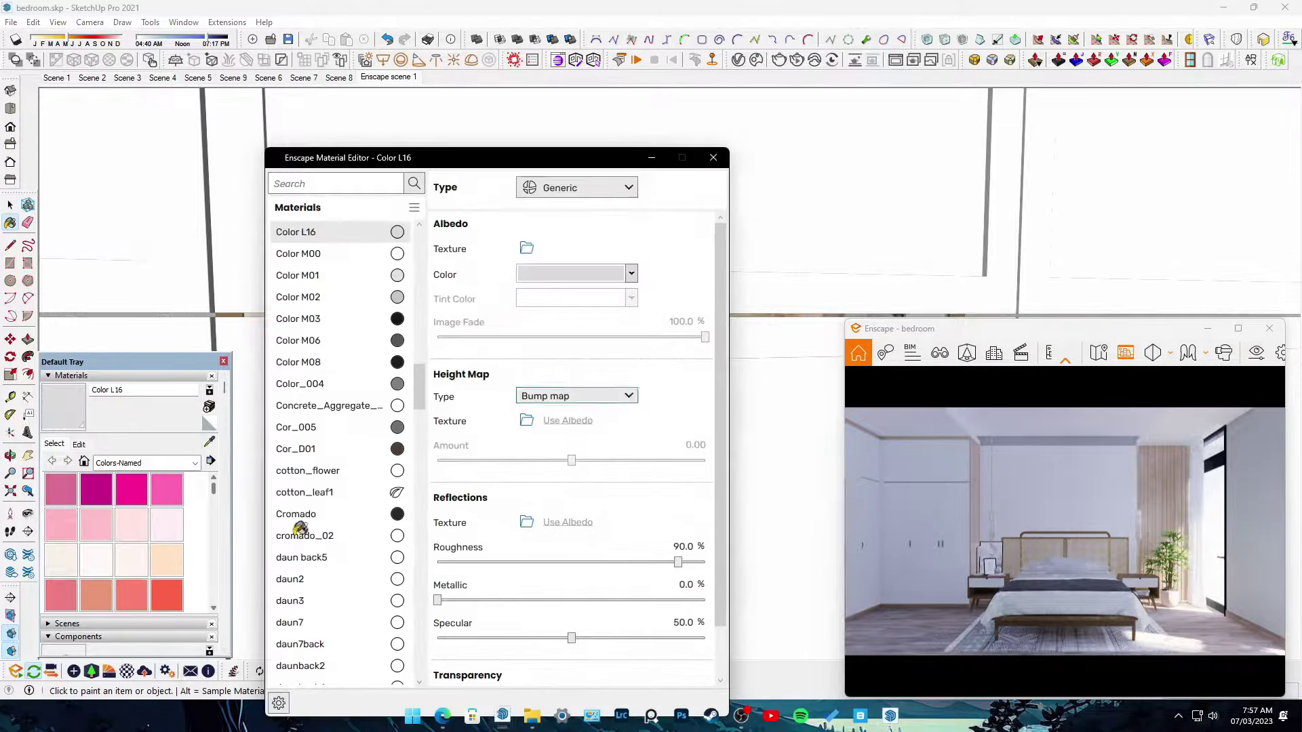
{"action": "scroll", "coordinate": [718, 451], "scroll_direction": "down", "scroll_amount": 2}
{"action": "left_click", "coordinate": [589, 510]}
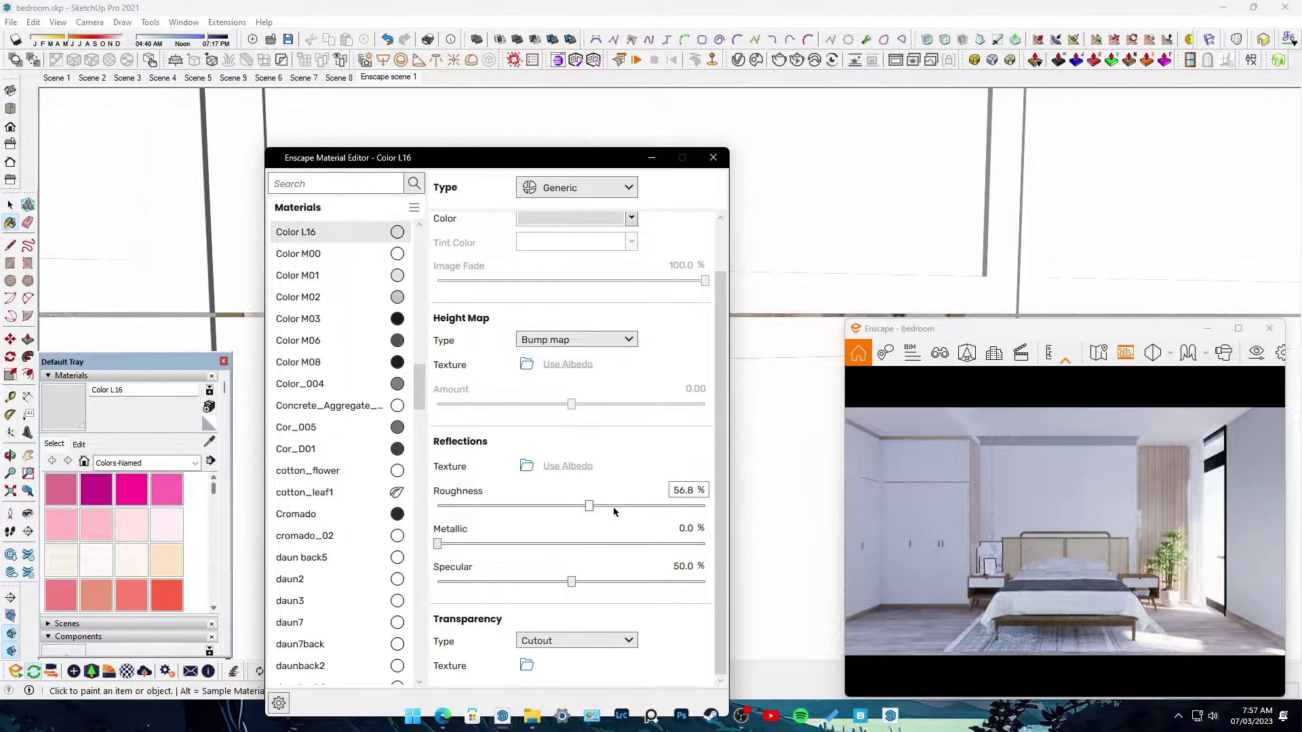
{"action": "left_click", "coordinate": [649, 158]}
{"action": "left_click", "coordinate": [1256, 352]}
- Load scythian_tombs_8k.hdr as the skybox at 0° rotation and 1,419.74 Lux, without brightest-point sun direction
{"action": "left_click", "coordinate": [375, 160]}
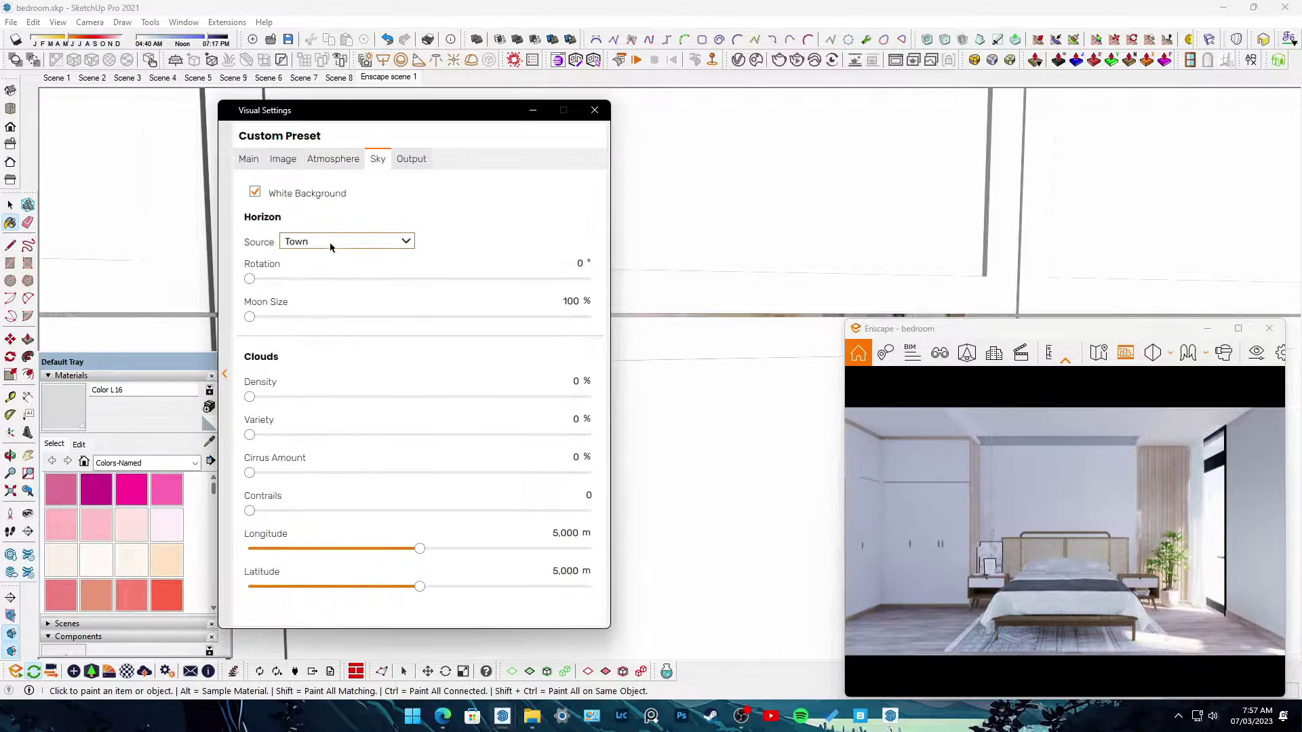
{"action": "left_click", "coordinate": [346, 242]}
{"action": "left_click", "coordinate": [339, 261]}
{"action": "left_click", "coordinate": [284, 297]}
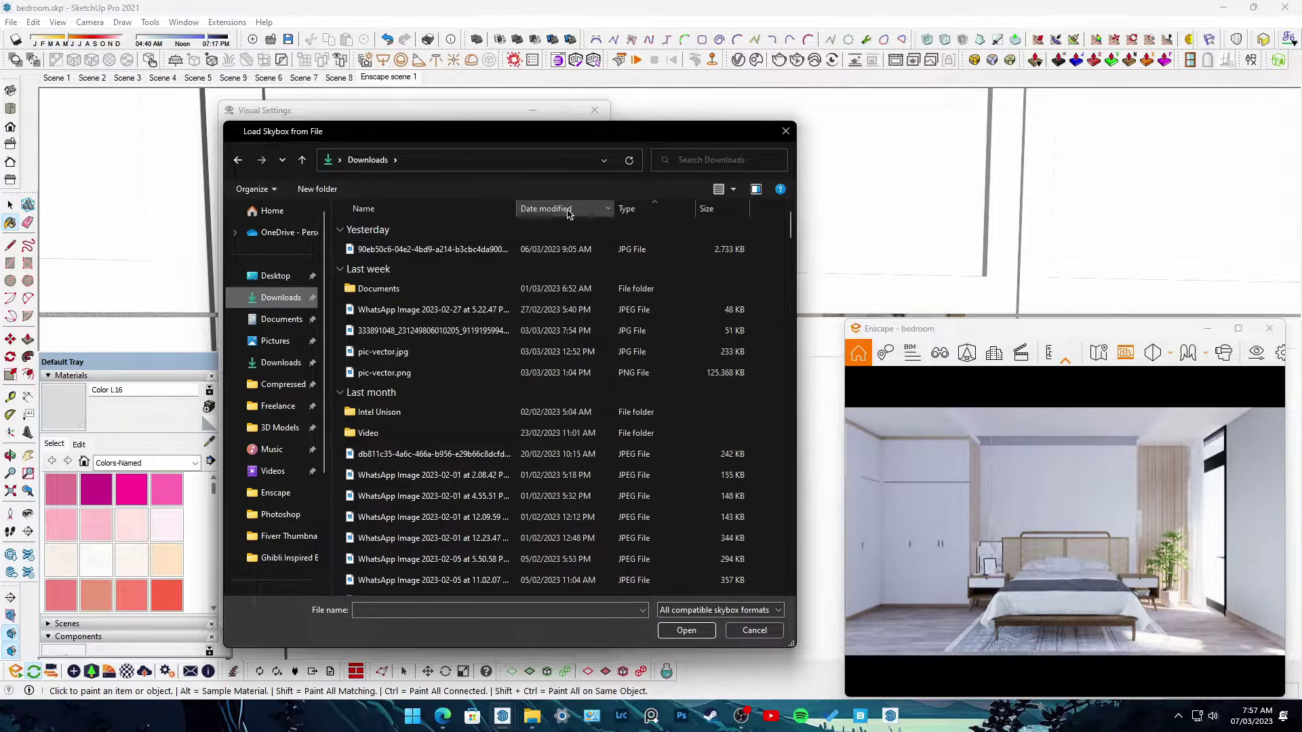
{"action": "left_click", "coordinate": [711, 634]}
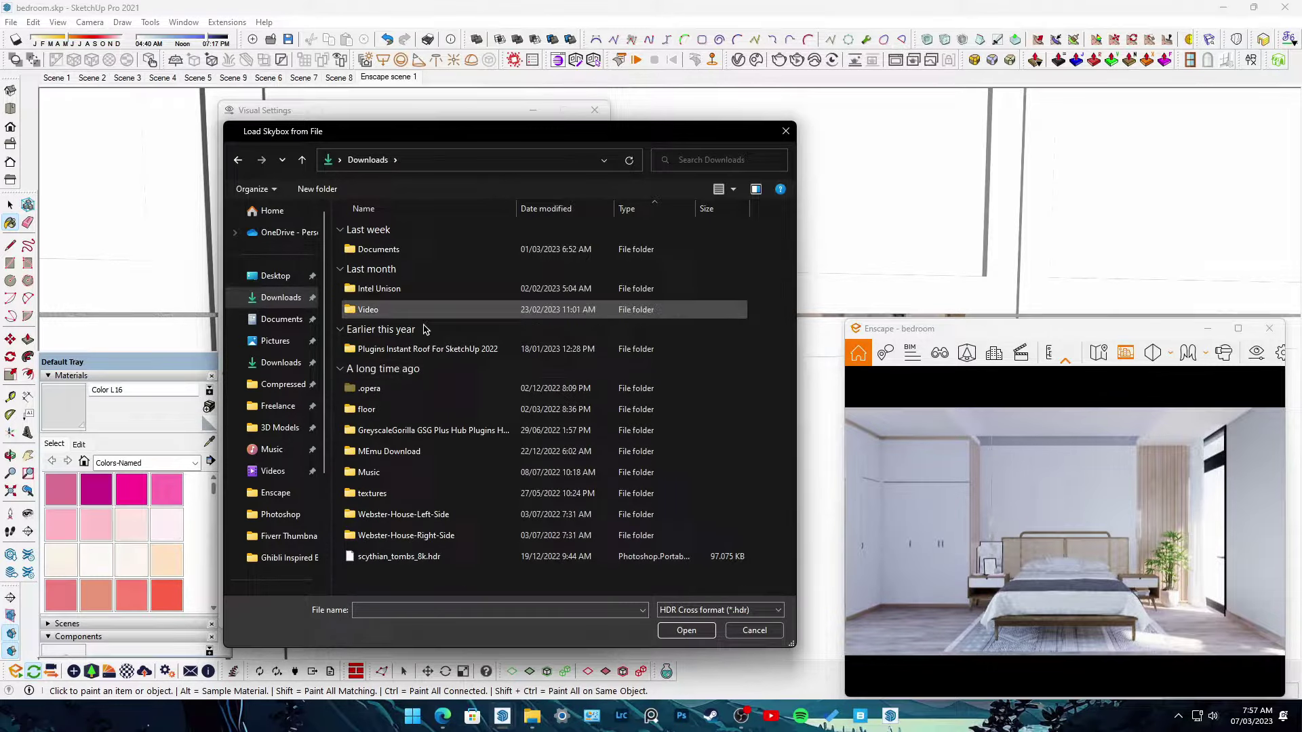
{"action": "left_click", "coordinate": [695, 630]}
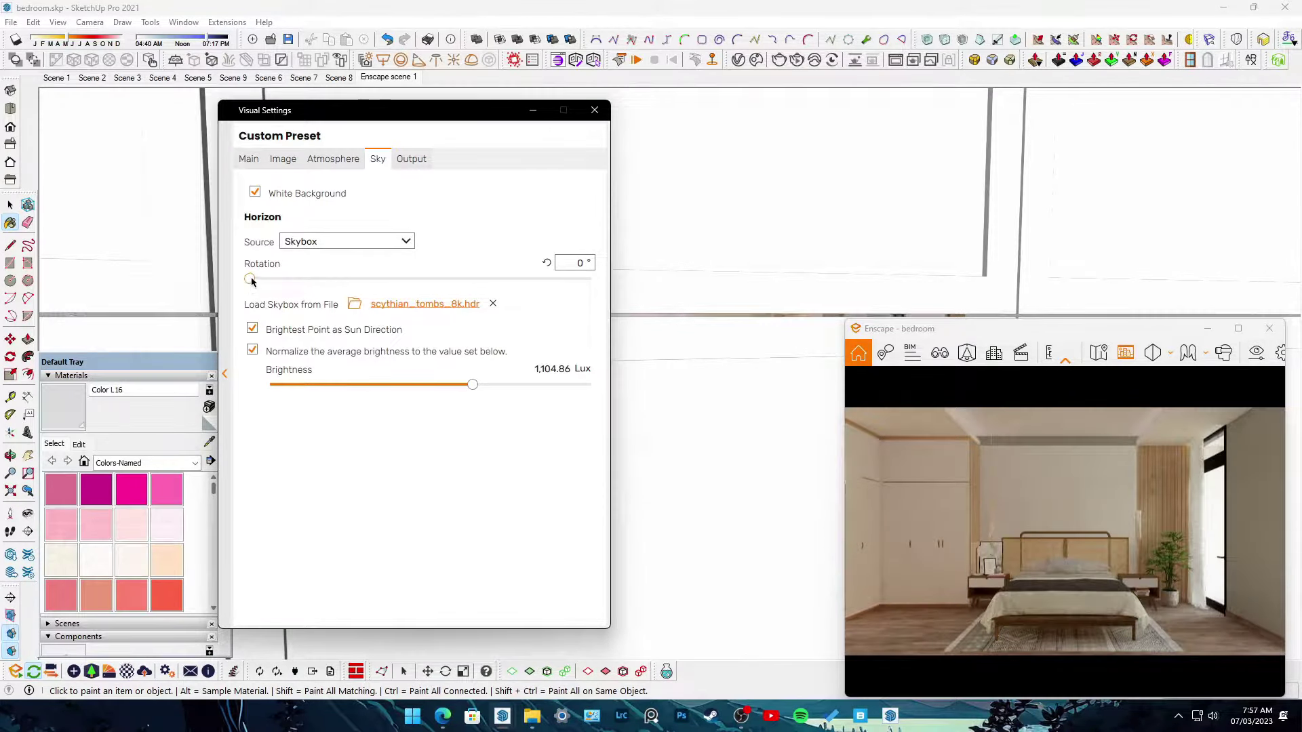
{"action": "mouse_move", "coordinate": [251, 282]}
{"action": "left_mouse_down"}
{"action": "mouse_move", "coordinate": [428, 279]}
{"action": "mouse_move", "coordinate": [355, 279]}
{"action": "left_mouse_up"}
{"action": "left_click", "coordinate": [252, 328]}
{"action": "left_click", "coordinate": [546, 263]}
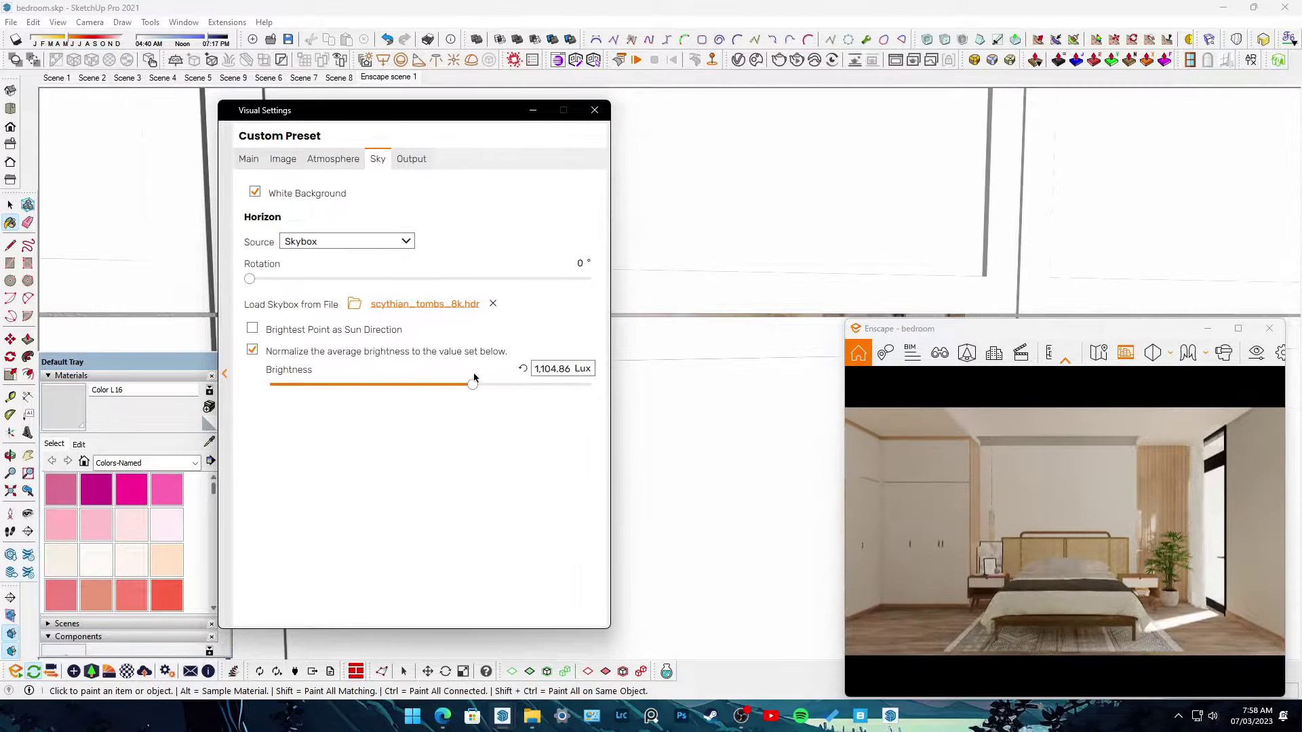
{"action": "mouse_move", "coordinate": [473, 384]}
{"action": "left_mouse_down"}
{"action": "mouse_move", "coordinate": [503, 377]}
{"action": "mouse_move", "coordinate": [476, 379]}
{"action": "left_mouse_up"}
{"action": "left_click", "coordinate": [282, 160]}
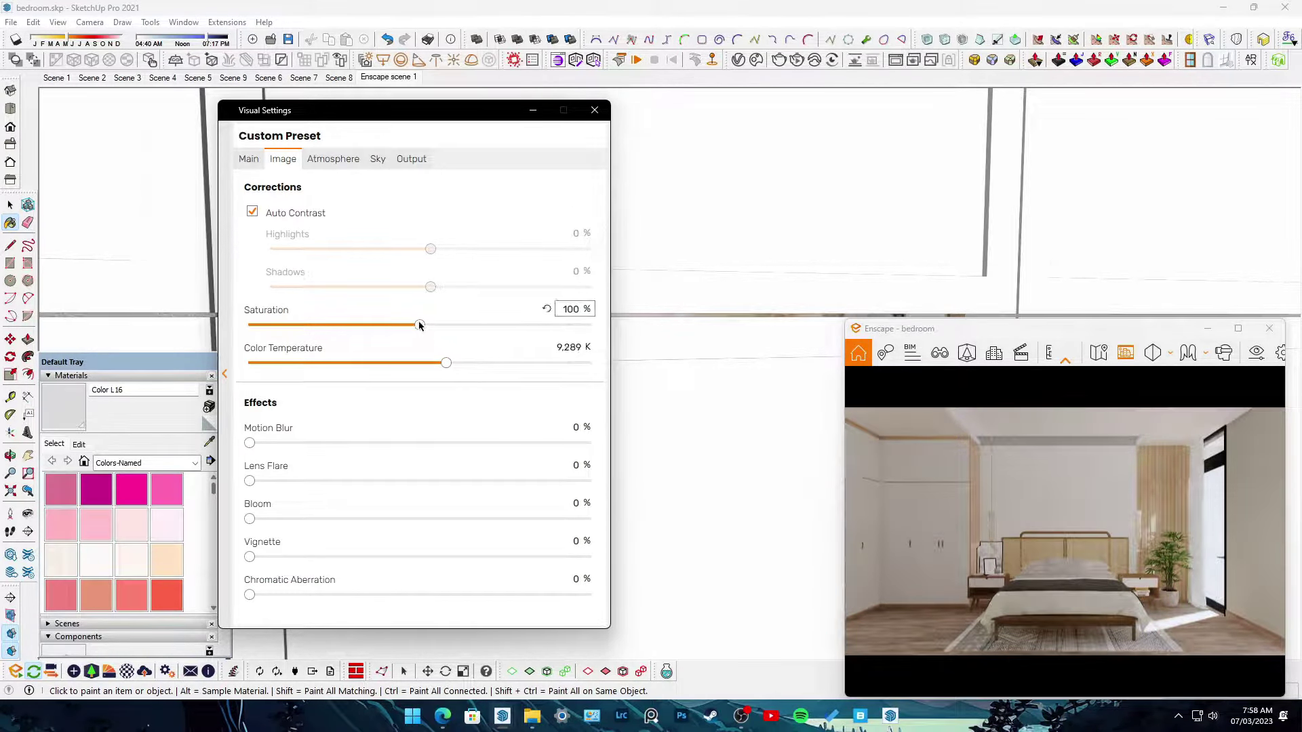
- Add 8% bloom, then return to the bedroom view and hide the balcony chair
{"action": "left_click_drag", "start_coordinate": [249, 519], "coordinate": [274, 518]}
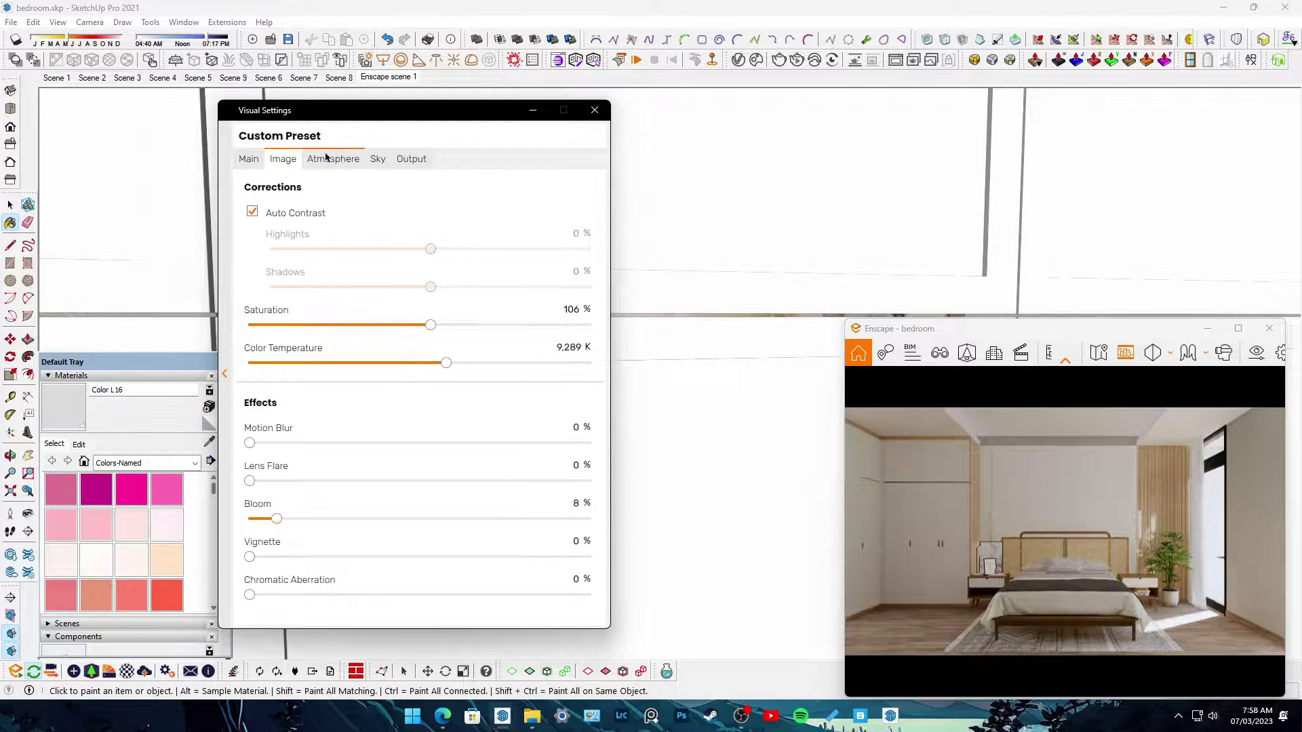
{"action": "left_click", "coordinate": [249, 158]}
{"action": "left_click", "coordinate": [940, 353]}
{"action": "left_click", "coordinate": [875, 438]}
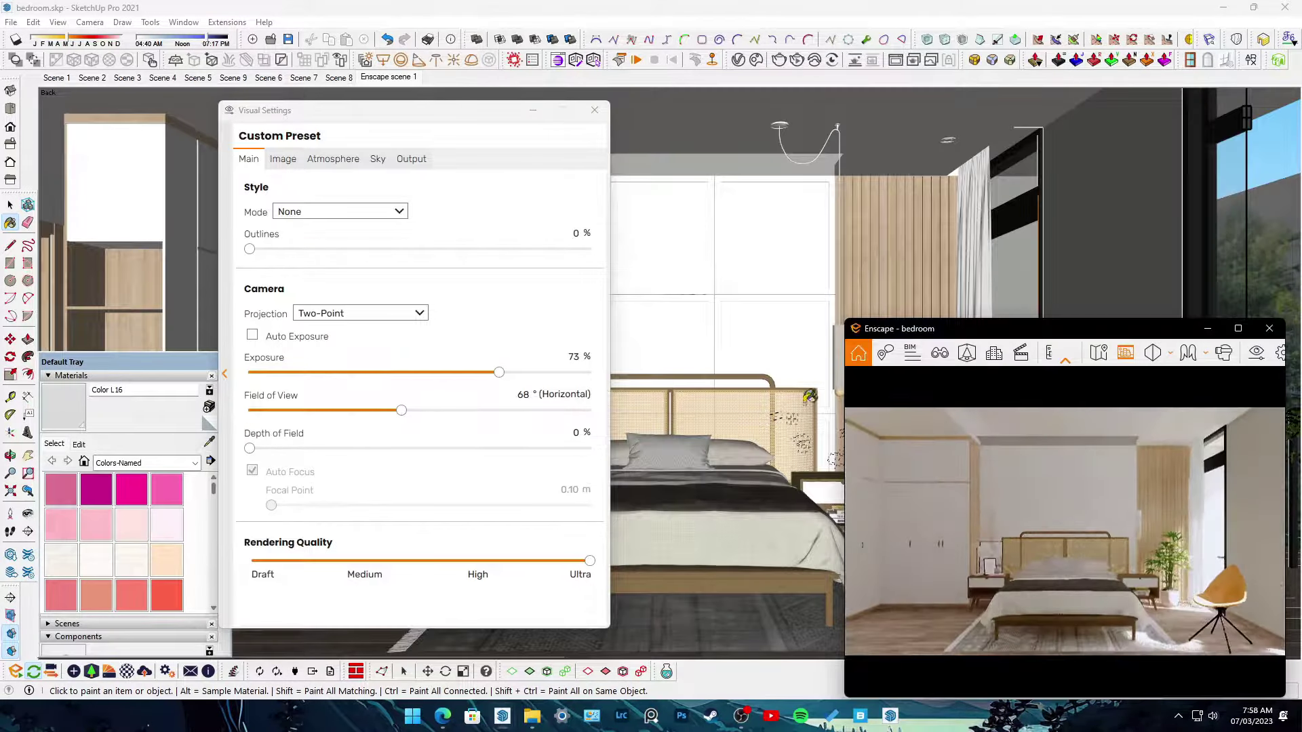
{"action": "key", "text": "space"}
{"action": "right_click", "coordinate": [739, 380]}
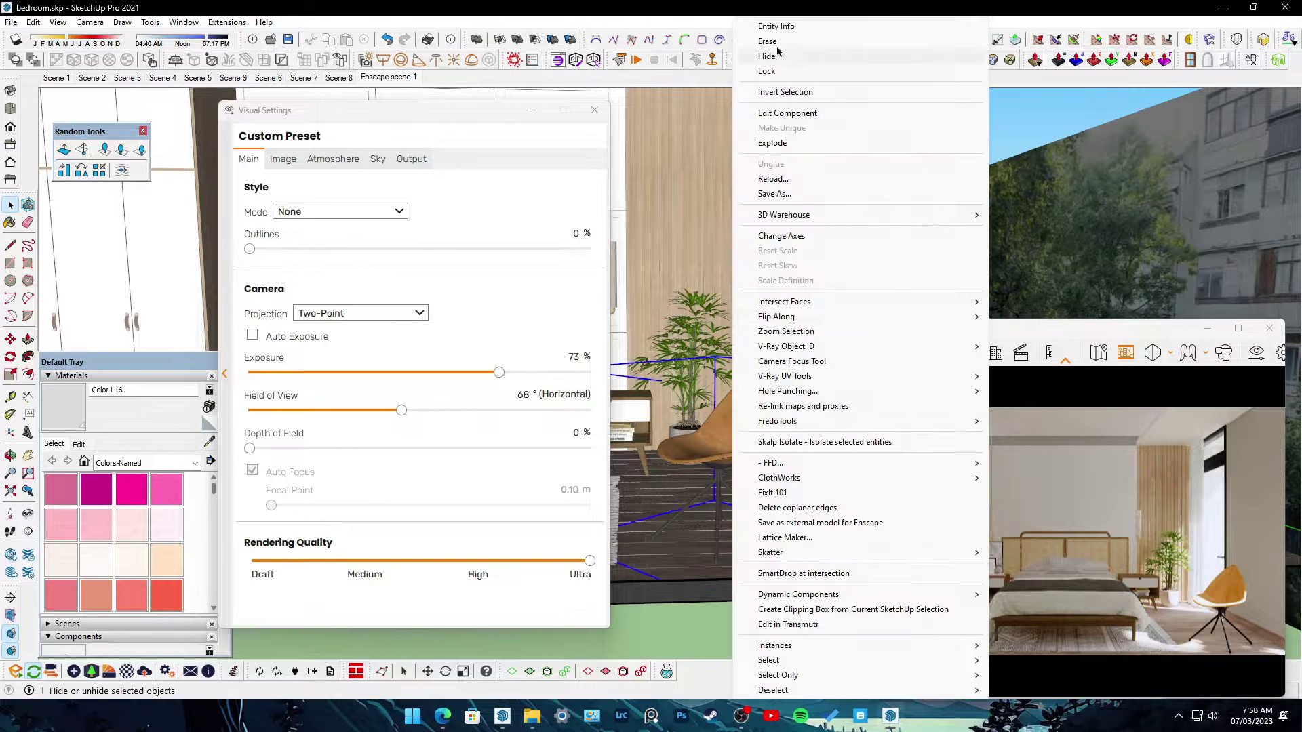
{"action": "key", "text": "Escape"}
- Lower skybox brightness to 1,140.04 Lux, adjust sun and artificial light, and set exposure to 75%
{"action": "left_click", "coordinate": [378, 159]}
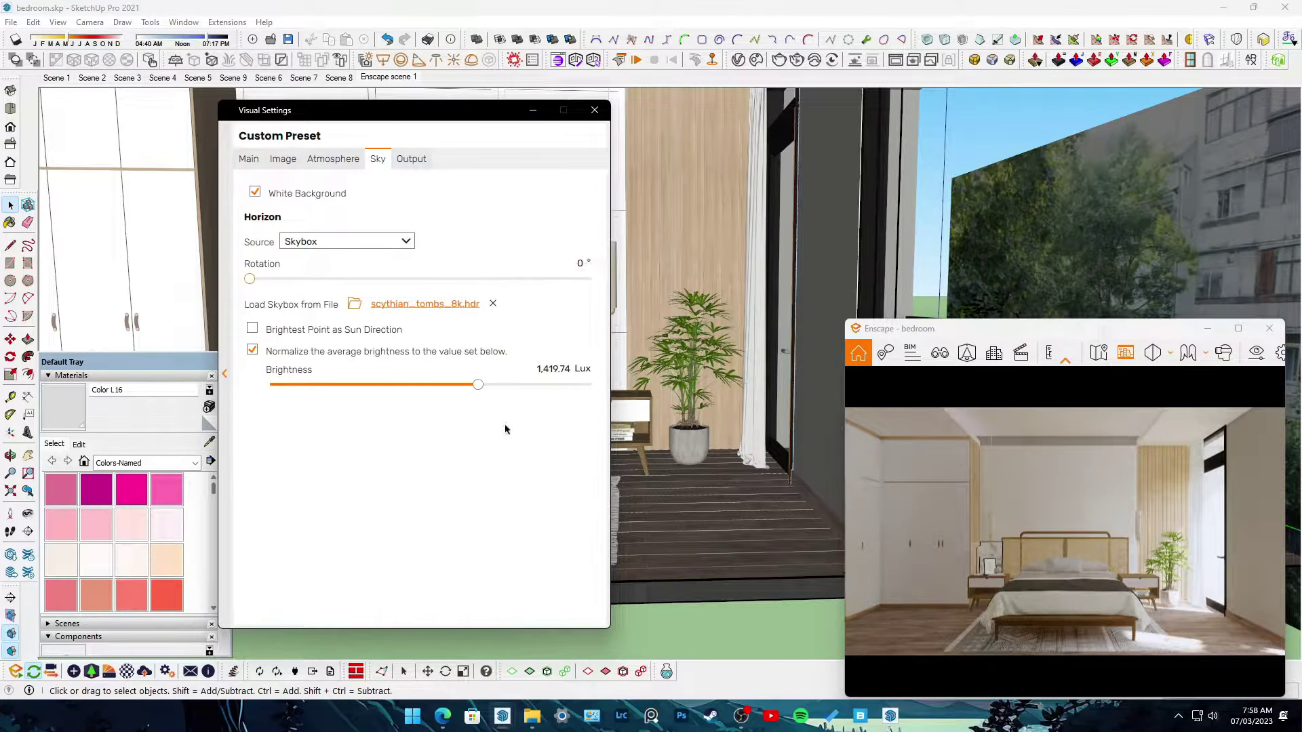
{"action": "left_click_drag", "start_coordinate": [478, 385], "coordinate": [474, 385]}
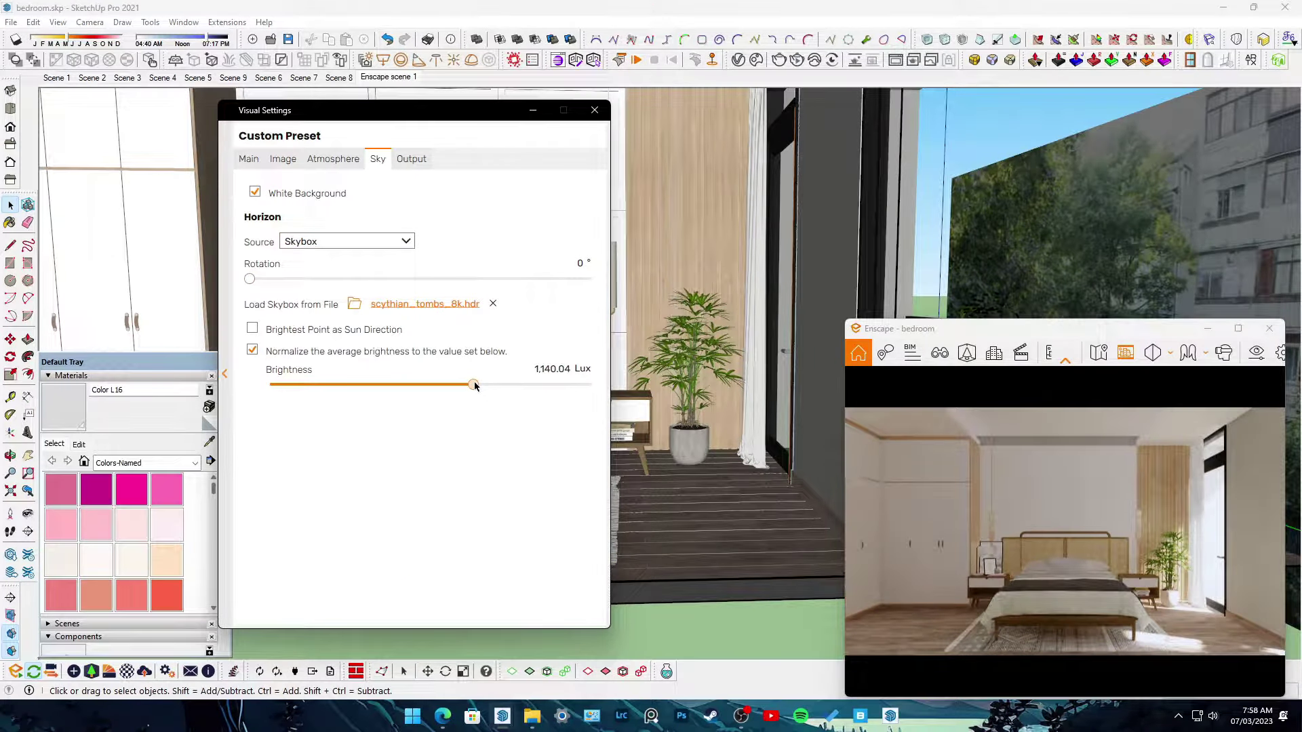
{"action": "left_click", "coordinate": [333, 159]}
{"action": "left_click_drag", "start_coordinate": [249, 346], "coordinate": [258, 346]}
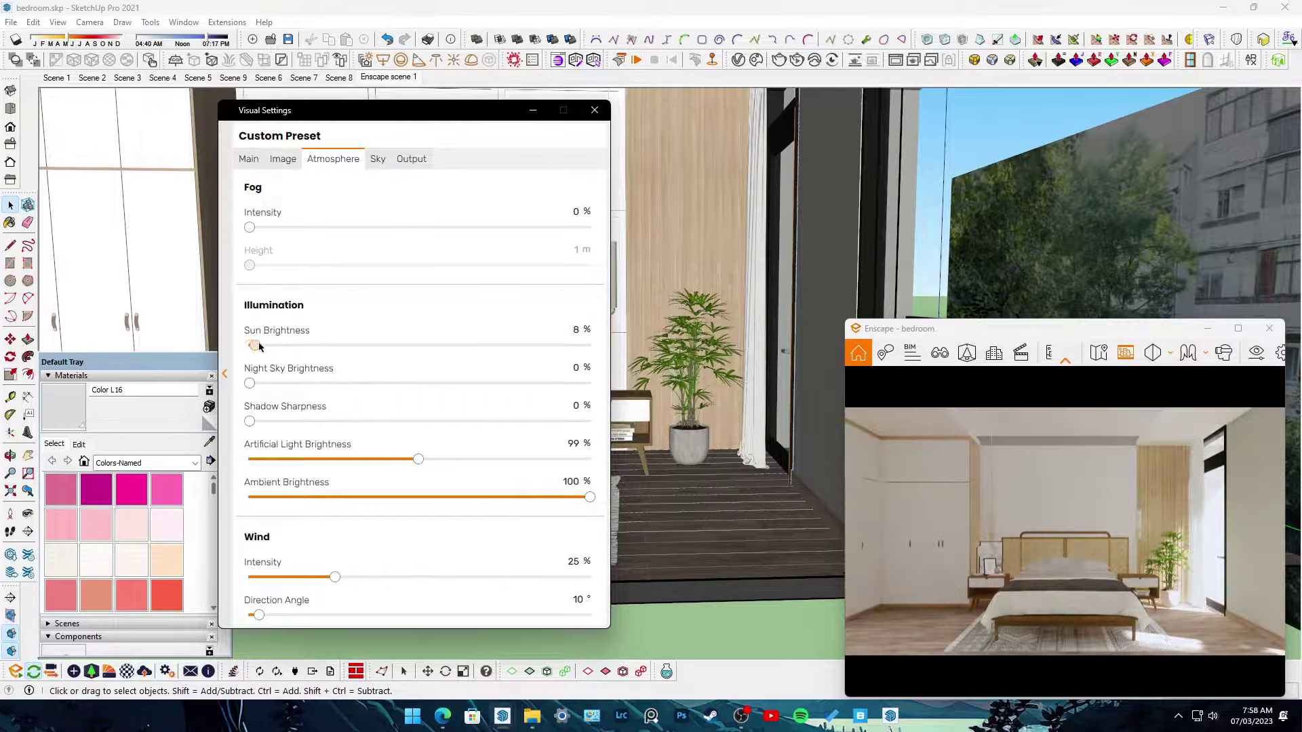
{"action": "left_click_drag", "start_coordinate": [418, 459], "coordinate": [422, 460]}
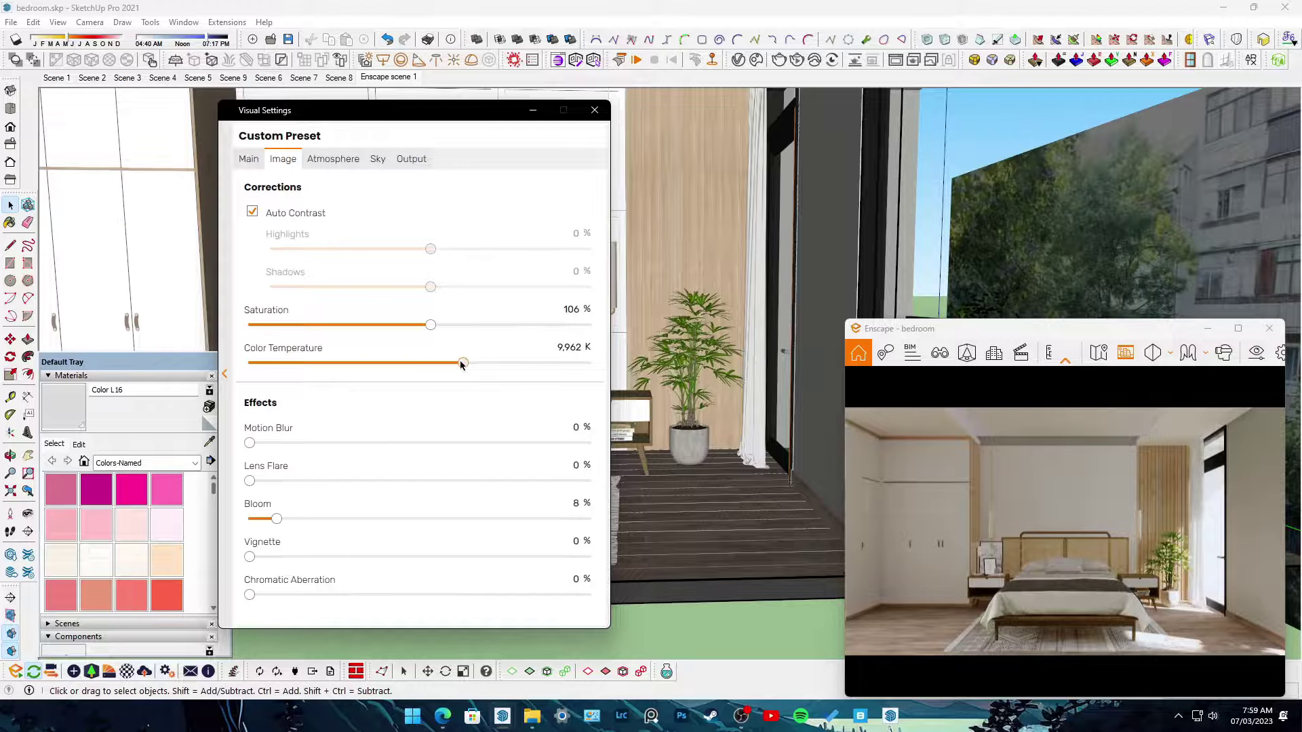
{"action": "left_click", "coordinate": [242, 158]}
{"action": "left_click_drag", "start_coordinate": [494, 376], "coordinate": [504, 374]}
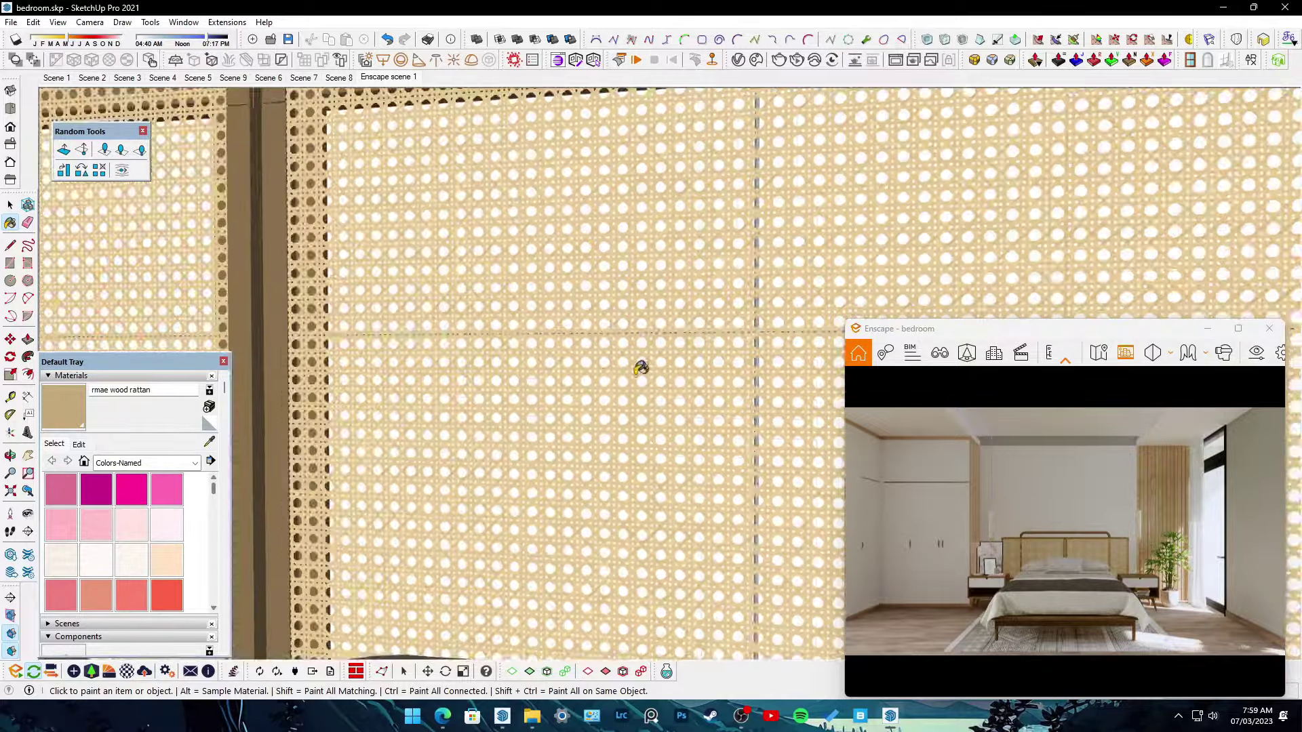
- Sample the headboard's rmae wood material into the Enscape material editor
{"action": "middle_click_drag", "start_coordinate": [457, 411], "coordinate": [580, 368]}
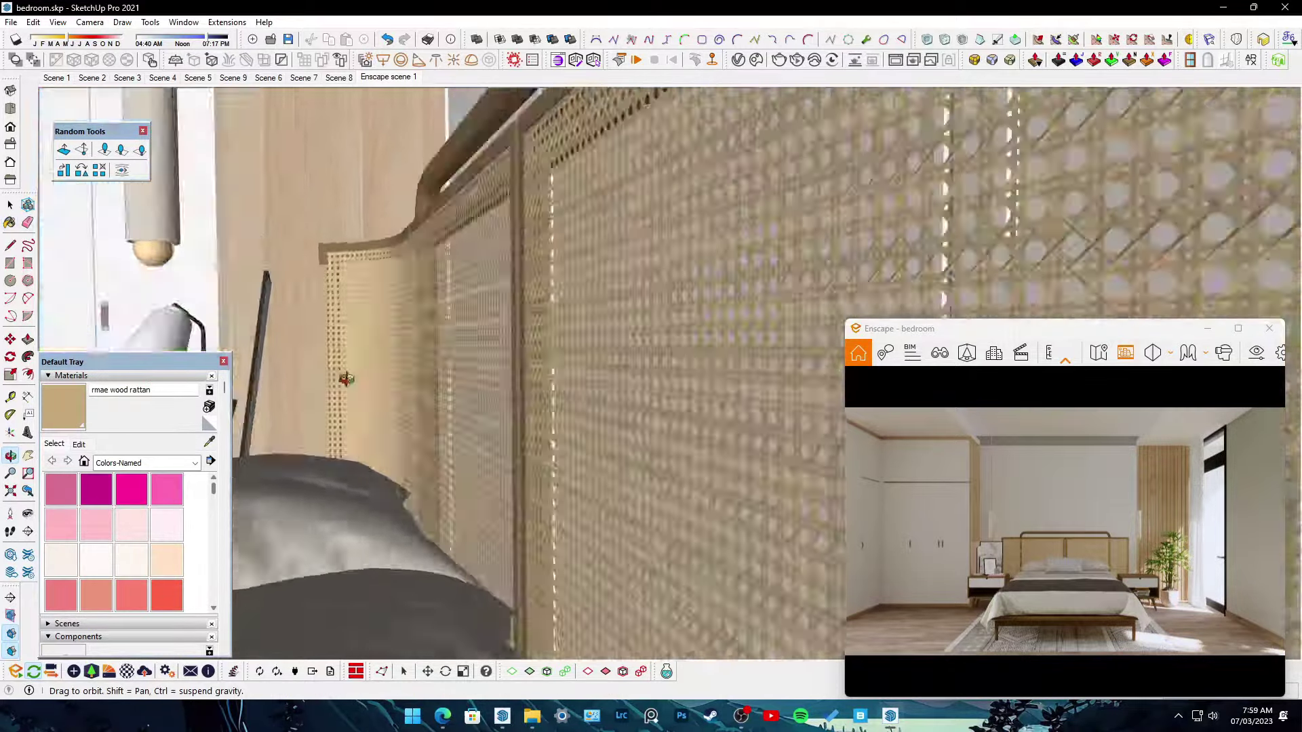
{"action": "key", "text": "space"}
{"action": "scroll", "coordinate": [580, 369], "scroll_direction": "down", "scroll_amount": 3}
{"action": "left_click", "coordinate": [109, 671]}
{"action": "scroll", "coordinate": [676, 505], "scroll_direction": "up", "scroll_amount": 1}
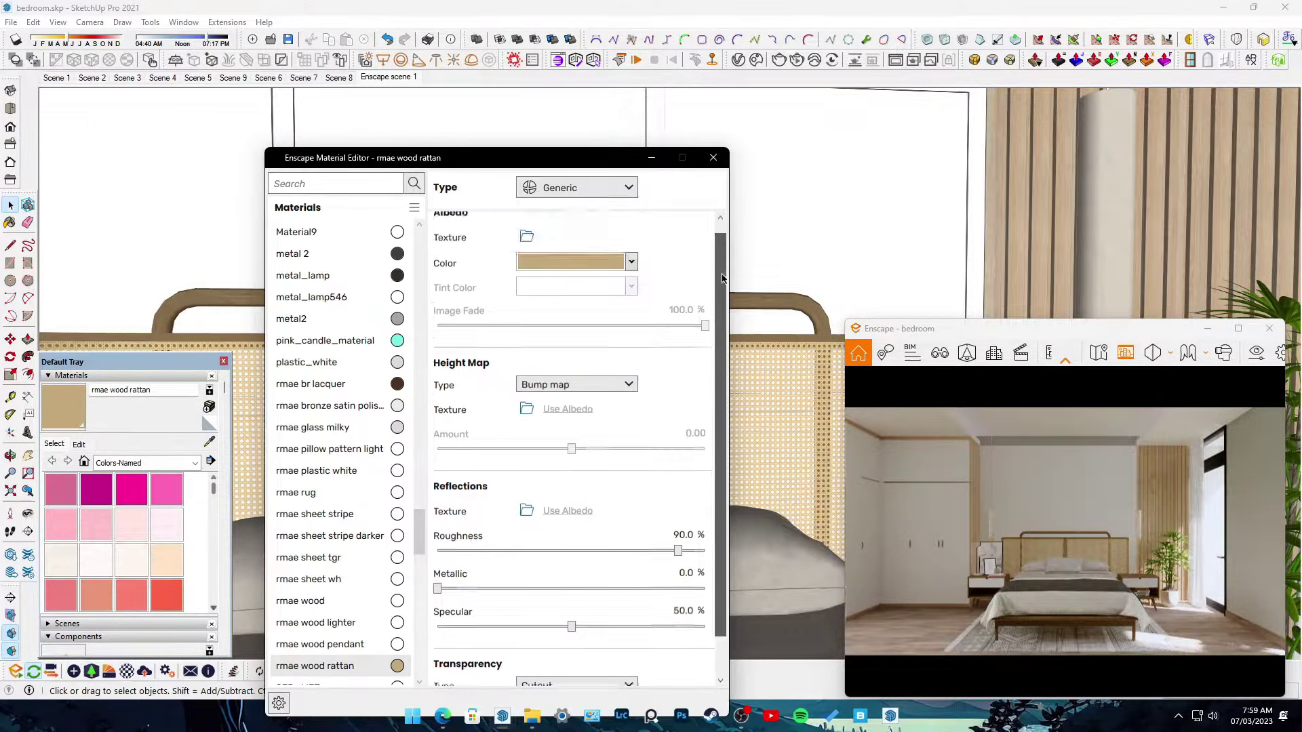
{"action": "scroll", "coordinate": [676, 505], "scroll_direction": "down", "scroll_amount": 1}
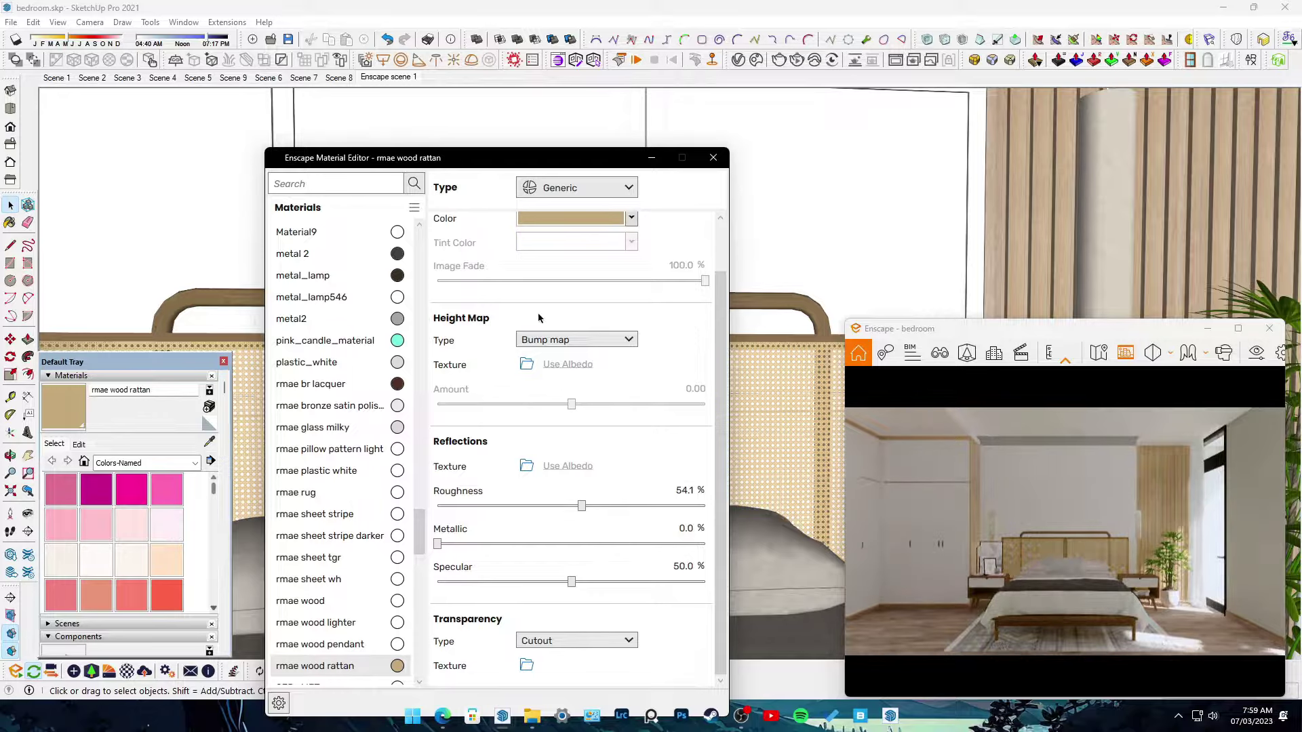
{"action": "left_click_drag", "start_coordinate": [538, 158], "coordinate": [690, 419]}
{"action": "key", "text": "b"}
{"action": "left_click", "coordinate": [271, 319], "text": "alt"}
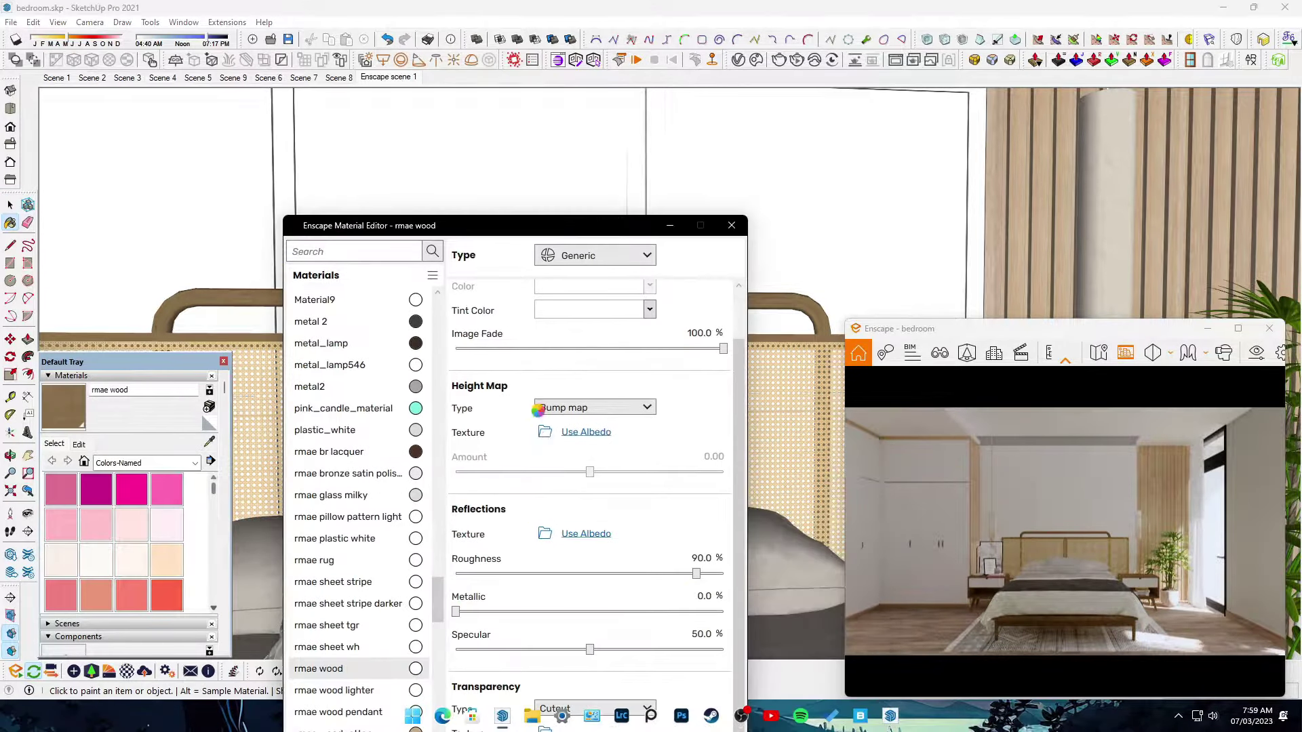
- Load the blue normal map image from Saved Pictures as the wood's height map
{"action": "left_click", "coordinate": [504, 404]}
{"action": "left_click", "coordinate": [341, 387]}
{"action": "double_click", "coordinate": [444, 551]}
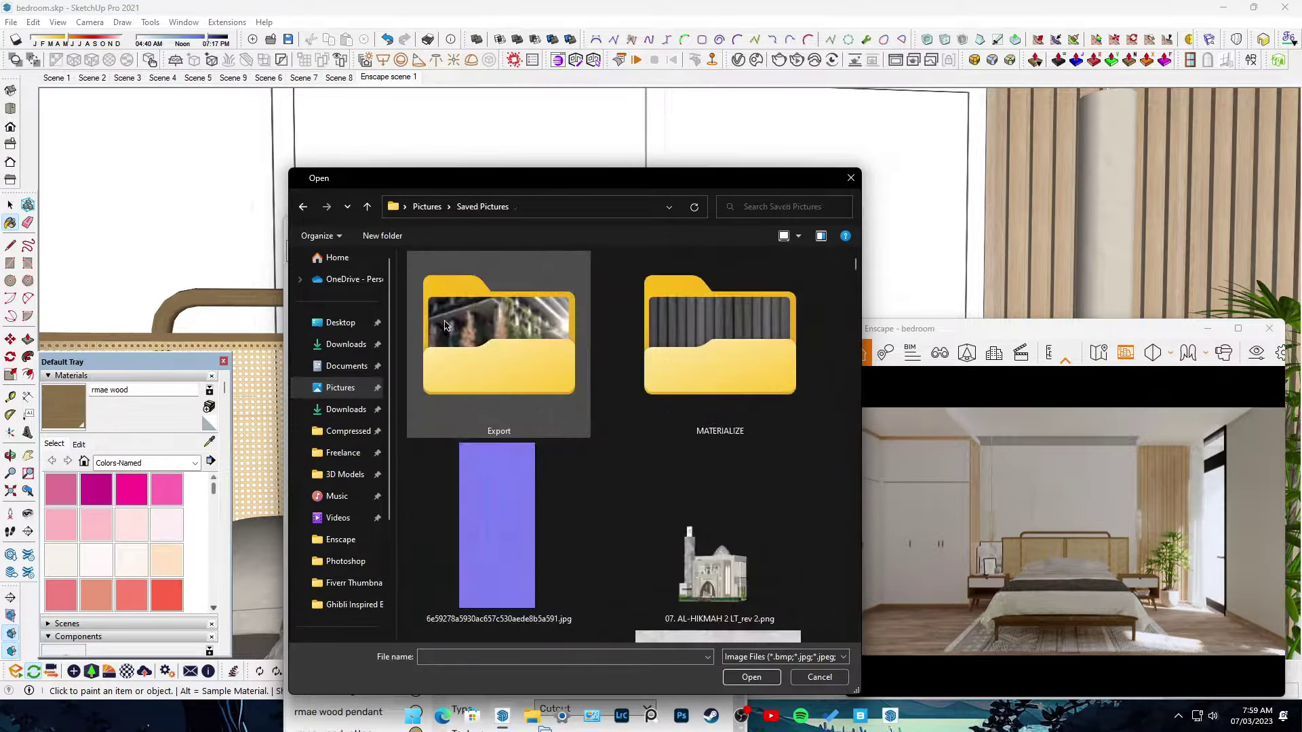
{"action": "double_click", "coordinate": [511, 531]}
{"action": "scroll", "coordinate": [1103, 484], "scroll_direction": "up", "scroll_amount": 5}
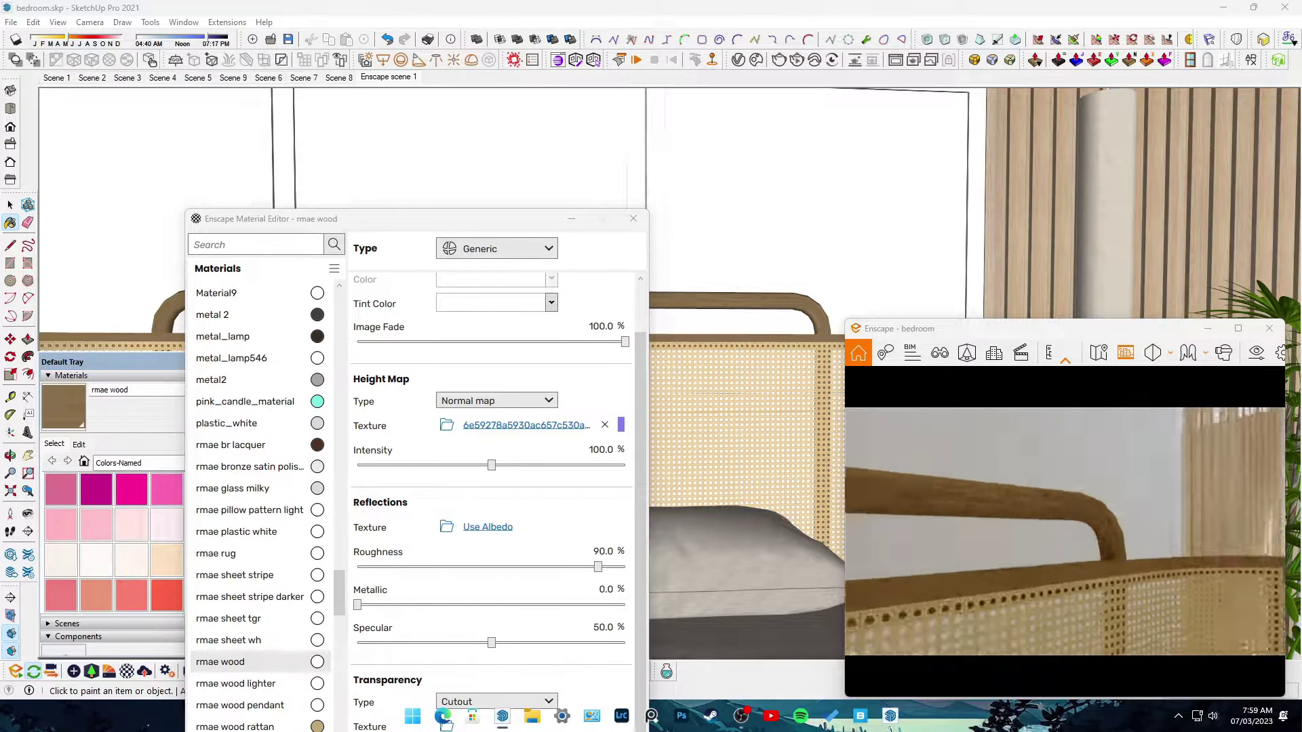
{"action": "left_click", "coordinate": [396, 570]}
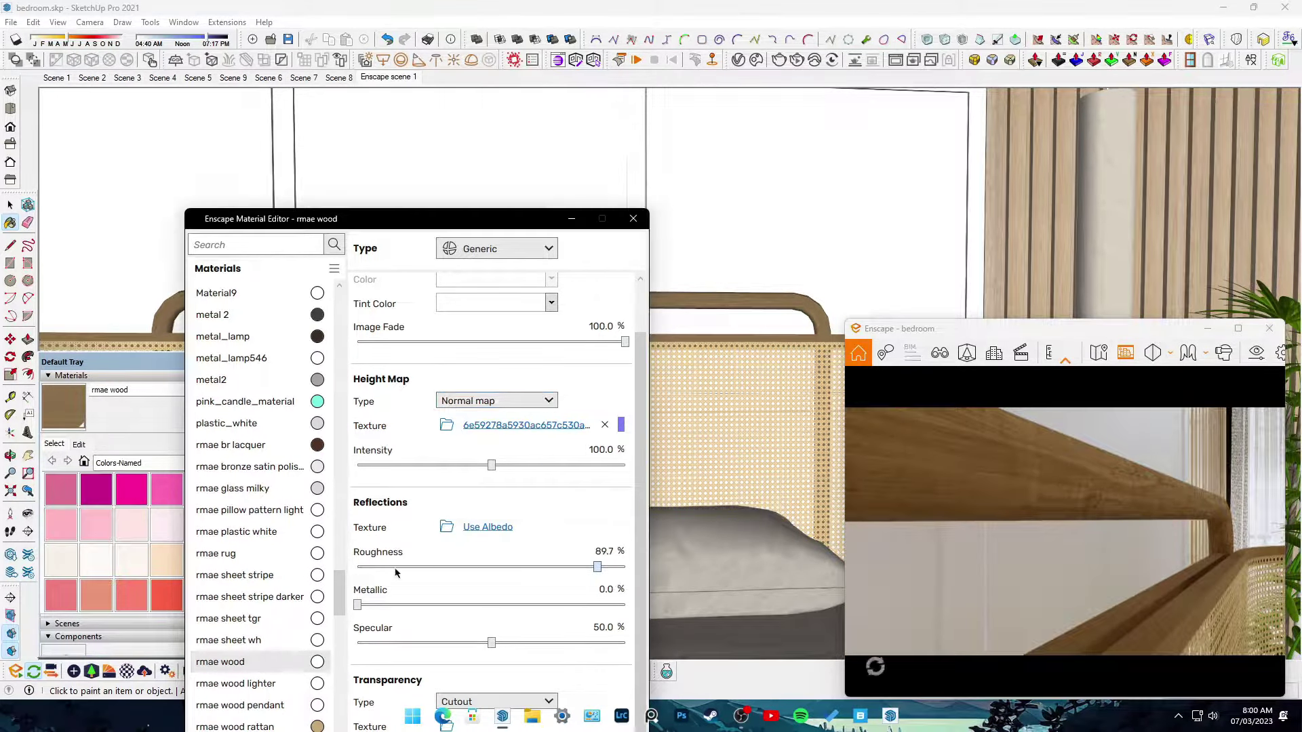
- Rotate the normal map 90°, set intensity about 88.6% and roughness near 2%
{"action": "left_click", "coordinate": [620, 427]}
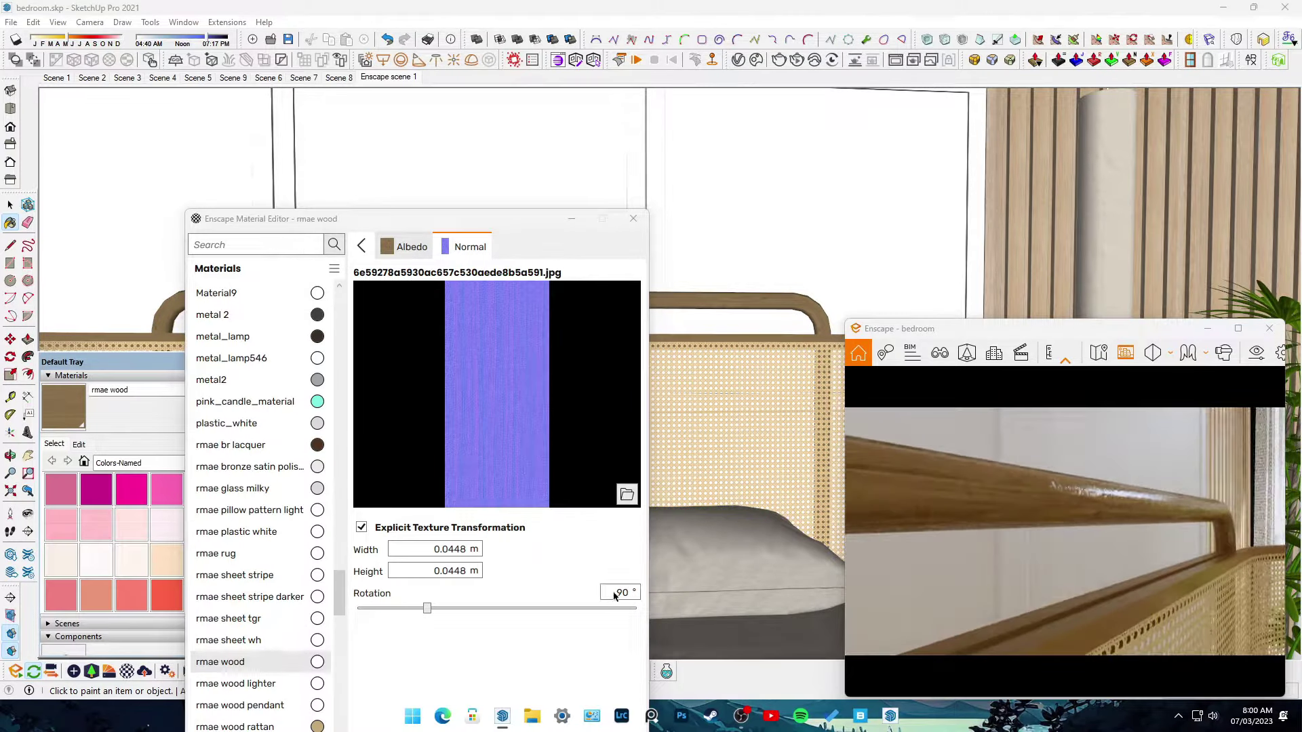
{"action": "type", "text": "0"}
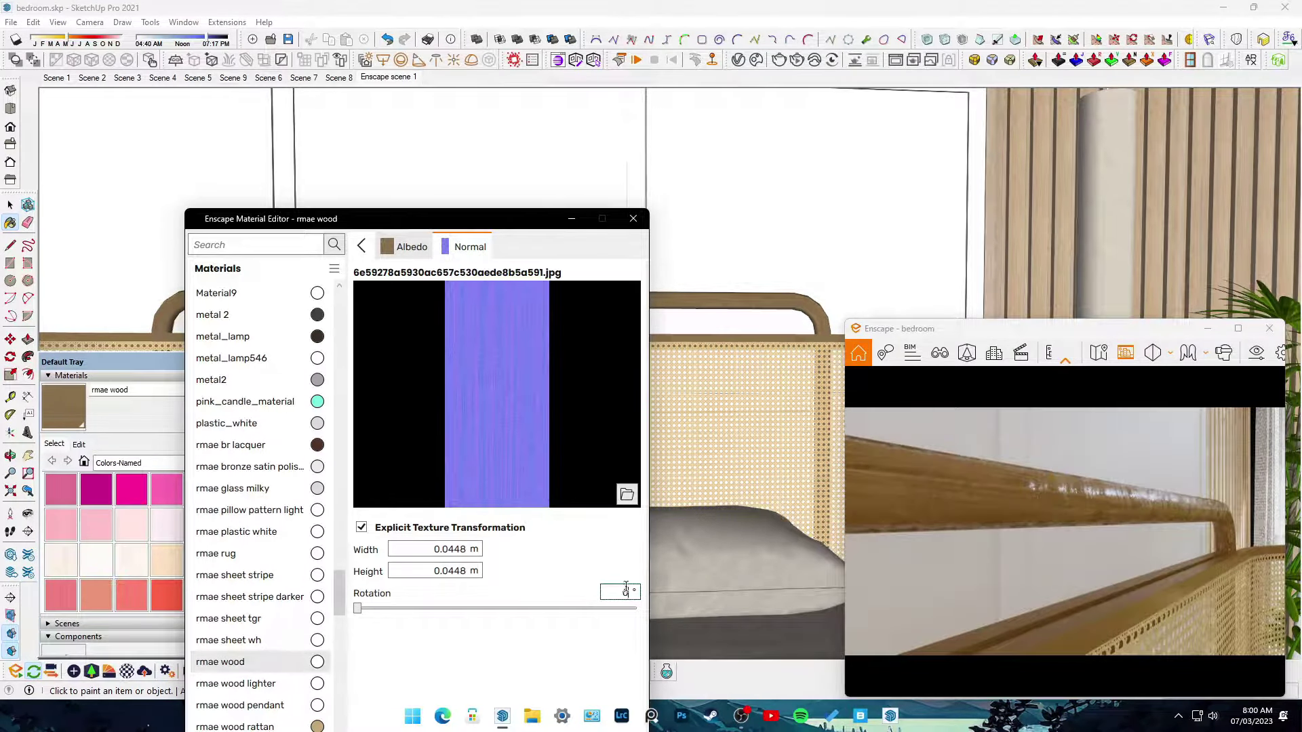
{"action": "left_click", "coordinate": [359, 245]}
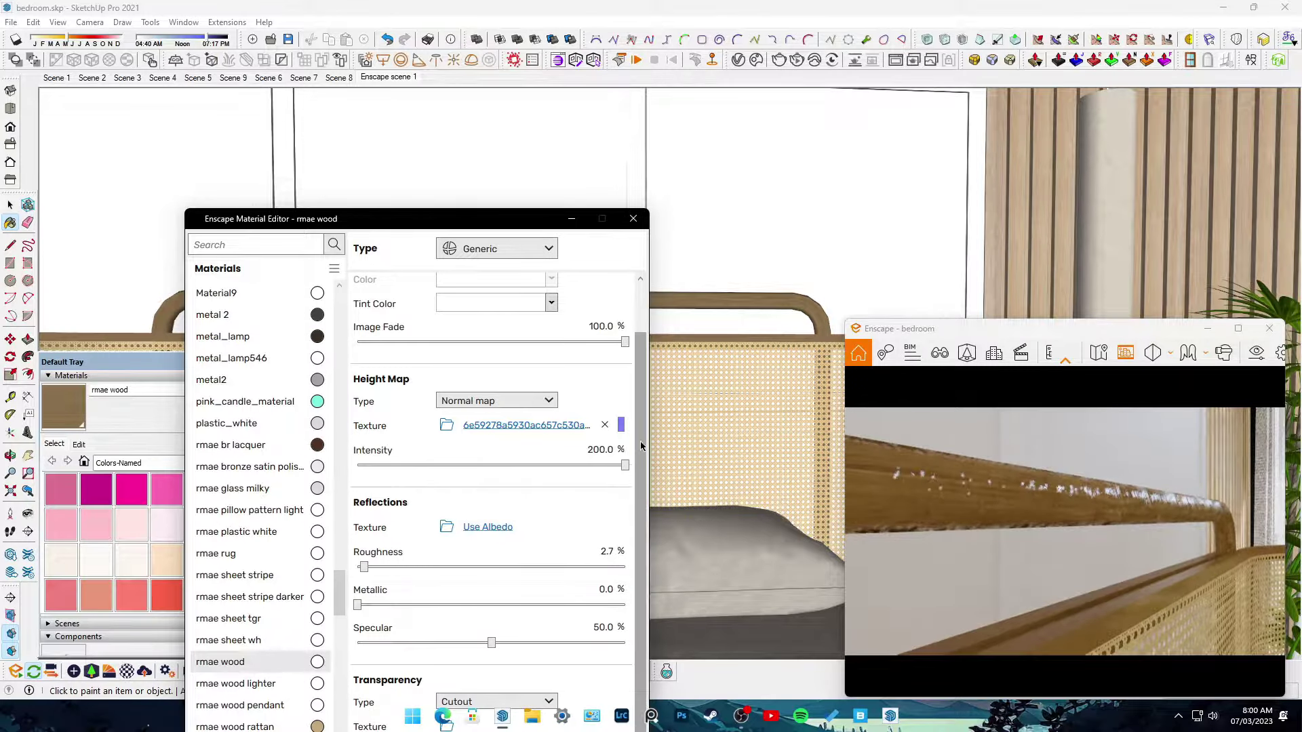
{"action": "left_click", "coordinate": [621, 425]}
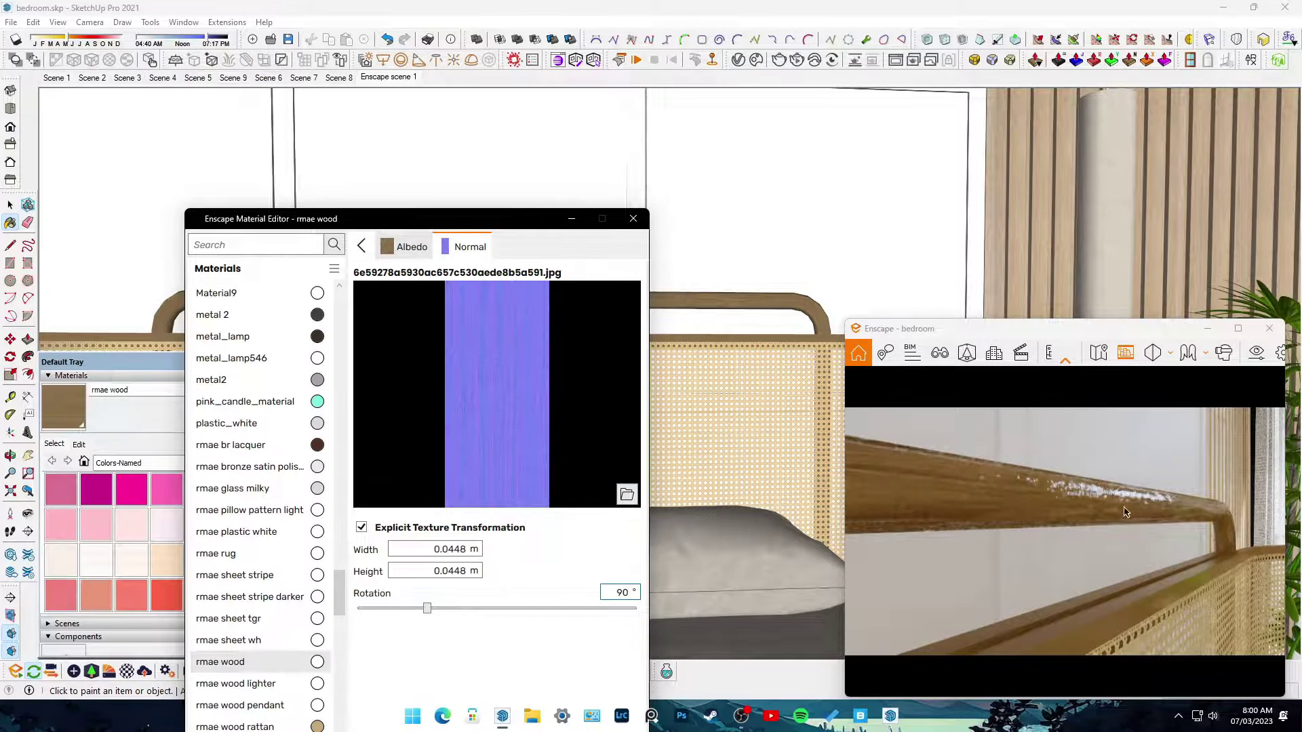
{"action": "left_click", "coordinate": [361, 245]}
{"action": "left_click_drag", "start_coordinate": [624, 465], "coordinate": [477, 465]}
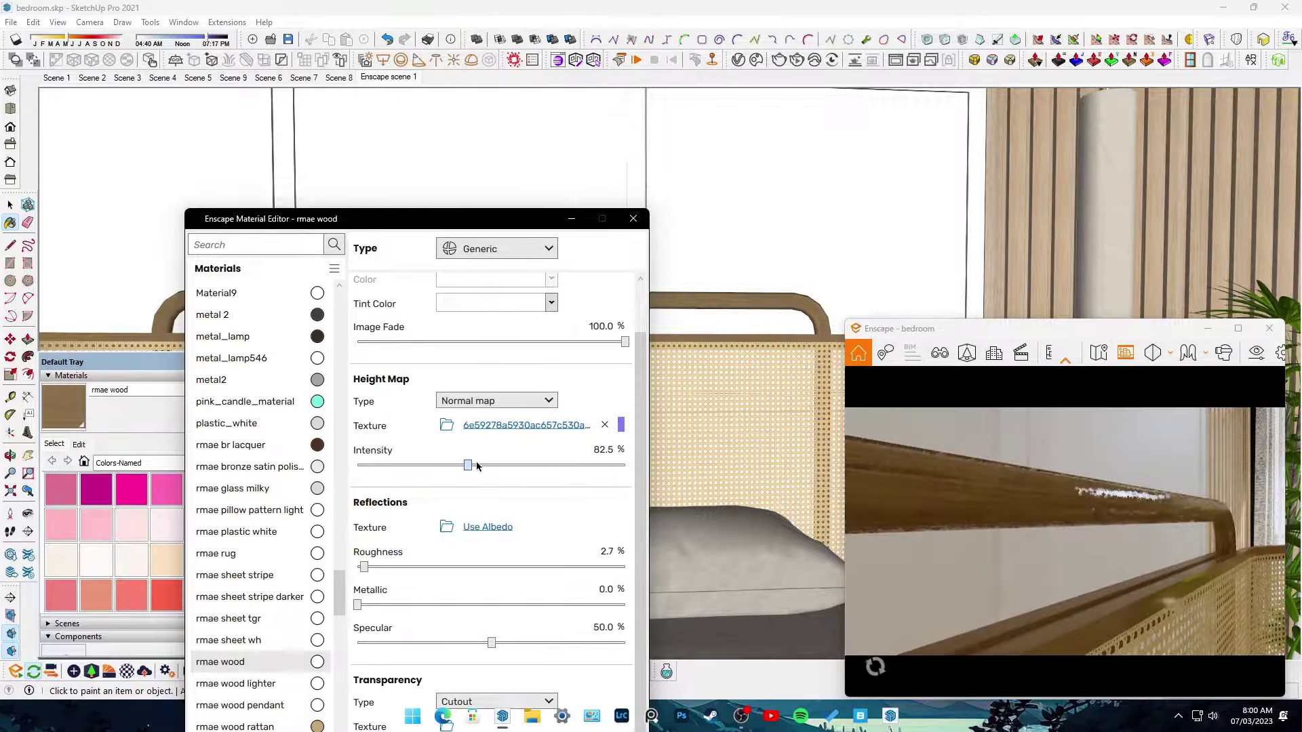
{"action": "left_click_drag", "start_coordinate": [363, 566], "coordinate": [494, 567]}
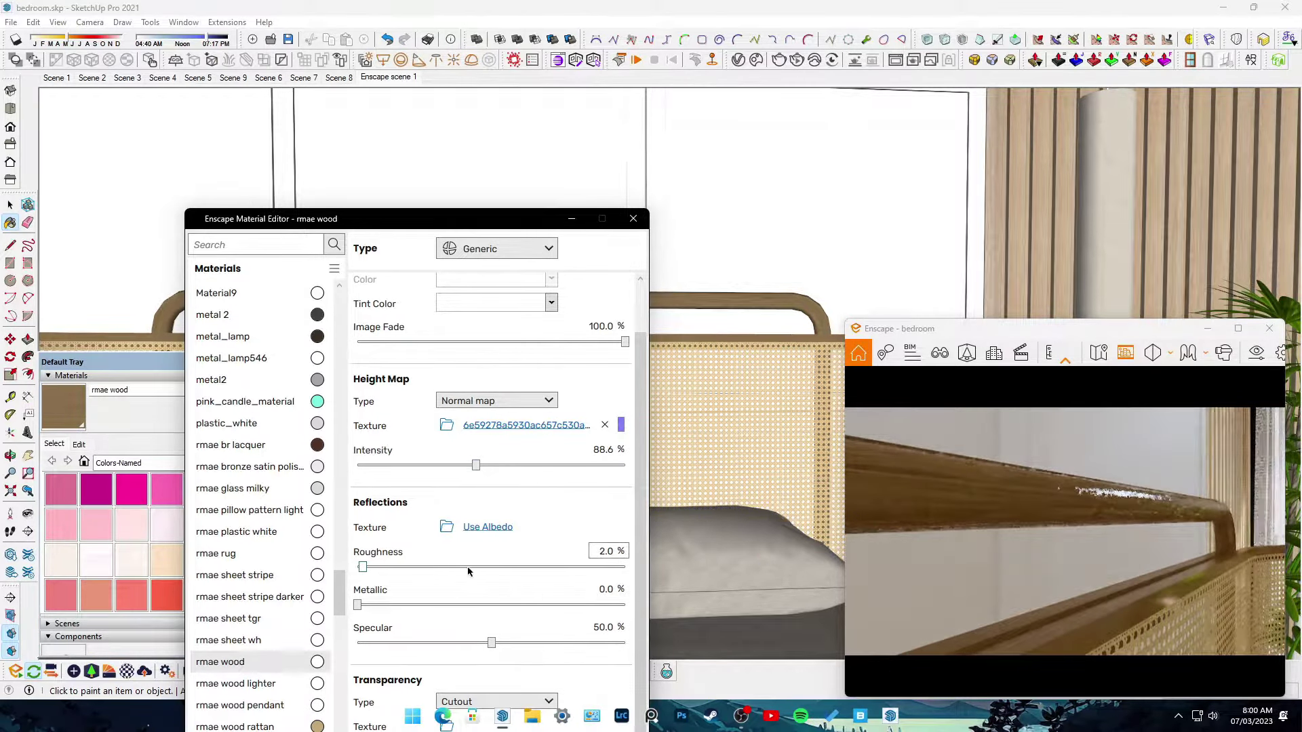
{"action": "left_click_drag", "start_coordinate": [1130, 543], "coordinate": [1115, 539]}
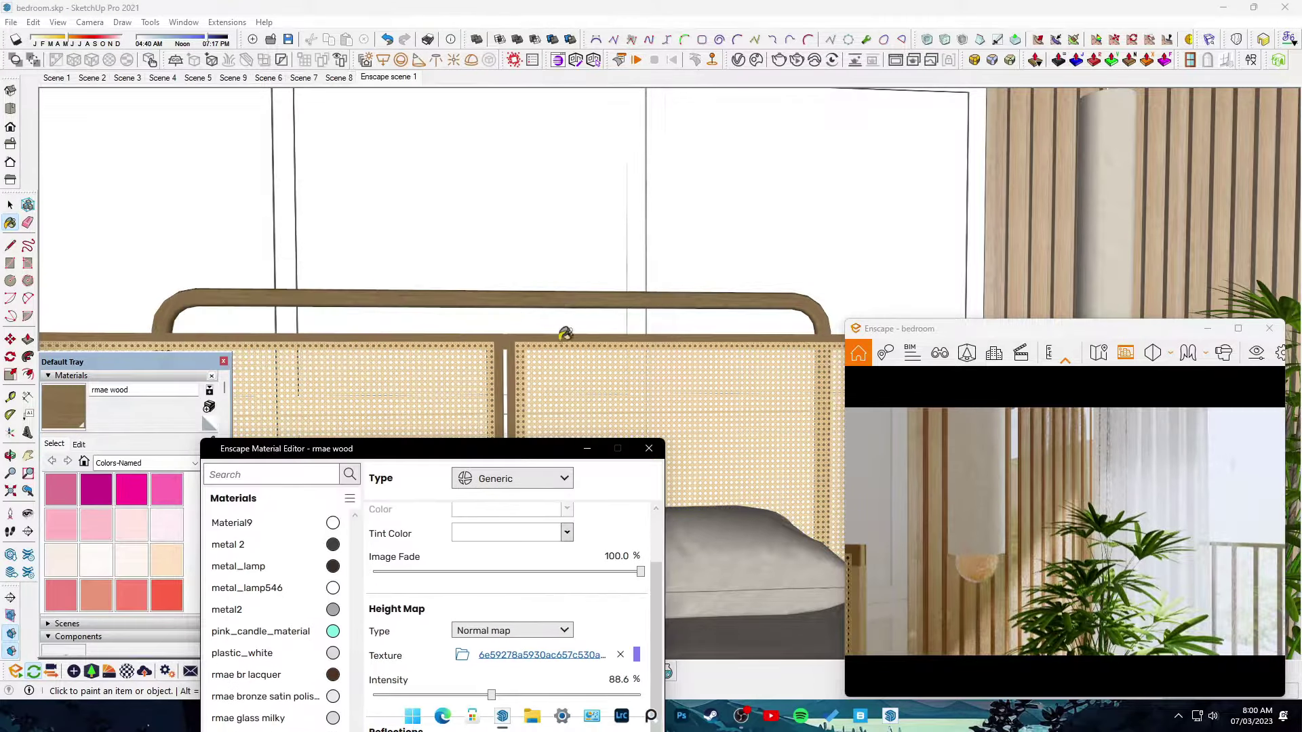
- Make the lamp globe material self-illuminated with an orange emission colour
{"action": "middle_click_drag", "start_coordinate": [610, 339], "coordinate": [560, 181]}
{"action": "scroll", "coordinate": [555, 386], "scroll_direction": "up", "scroll_amount": 3}
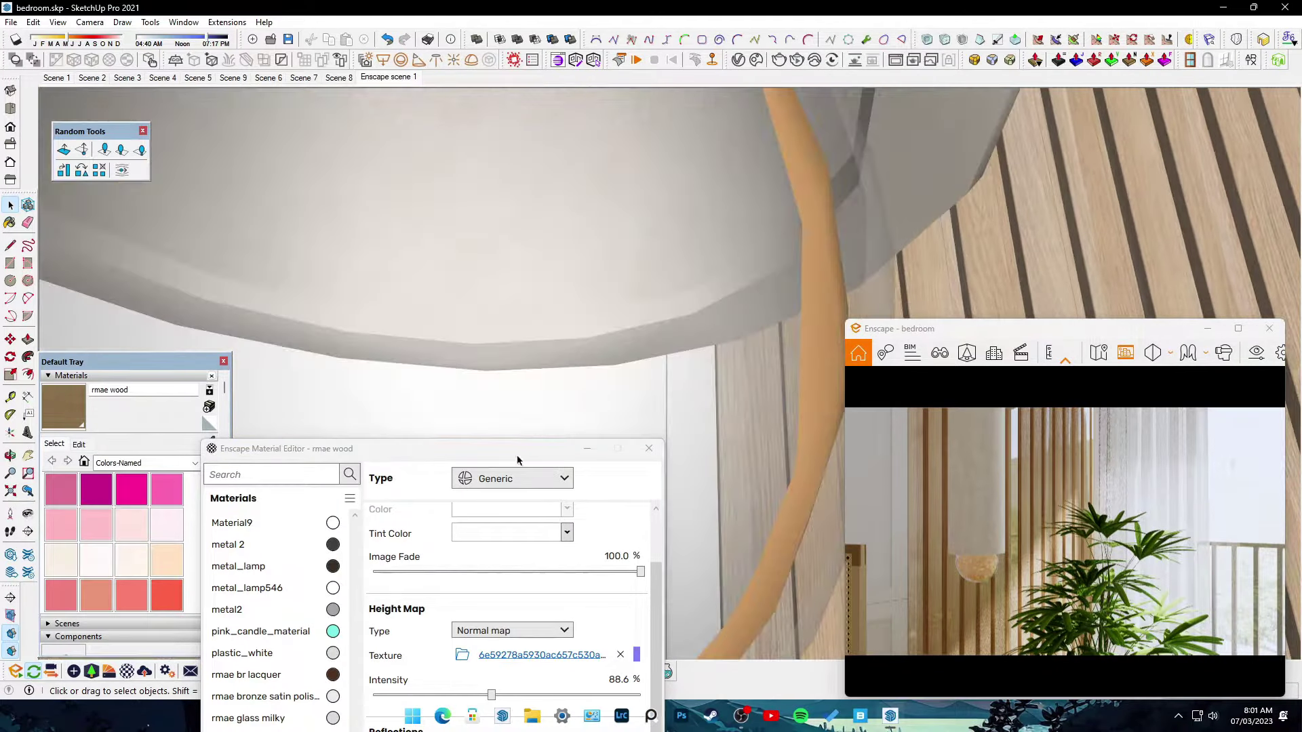
{"action": "left_click", "coordinate": [210, 441]}
{"action": "left_click", "coordinate": [688, 379]}
{"action": "left_click", "coordinate": [512, 478]}
{"action": "left_click", "coordinate": [522, 604]}
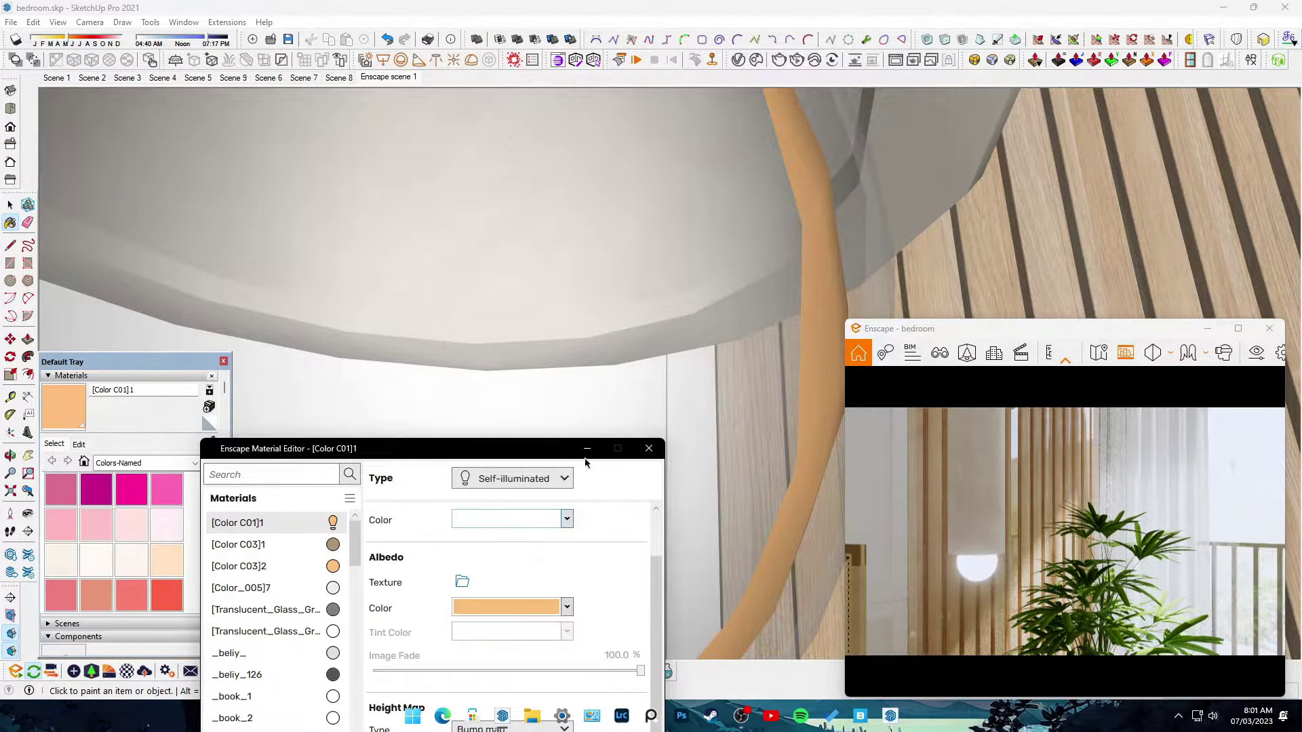
{"action": "left_click", "coordinate": [567, 519]}
{"action": "left_click", "coordinate": [591, 233]}
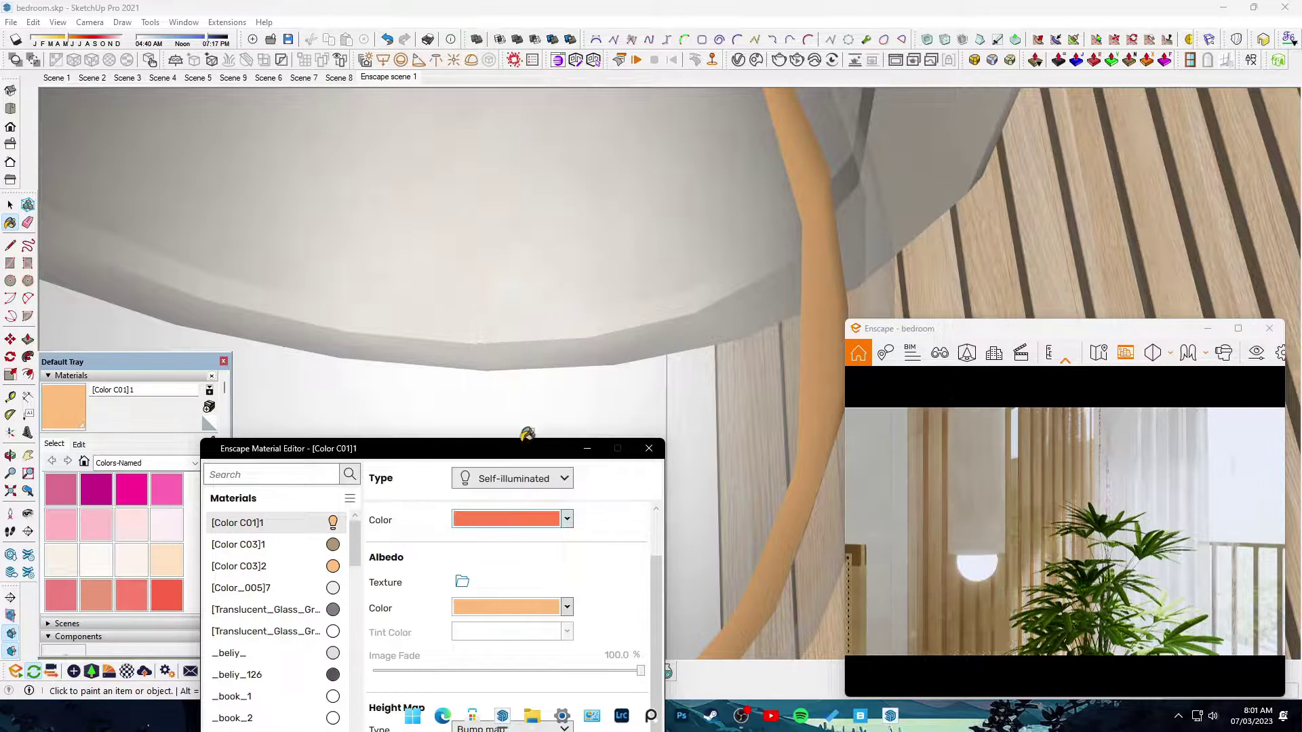
- Check the lamp's milky glass and glowing globe materials in the editor
{"action": "left_click_drag", "start_coordinate": [583, 449], "coordinate": [671, 514]}
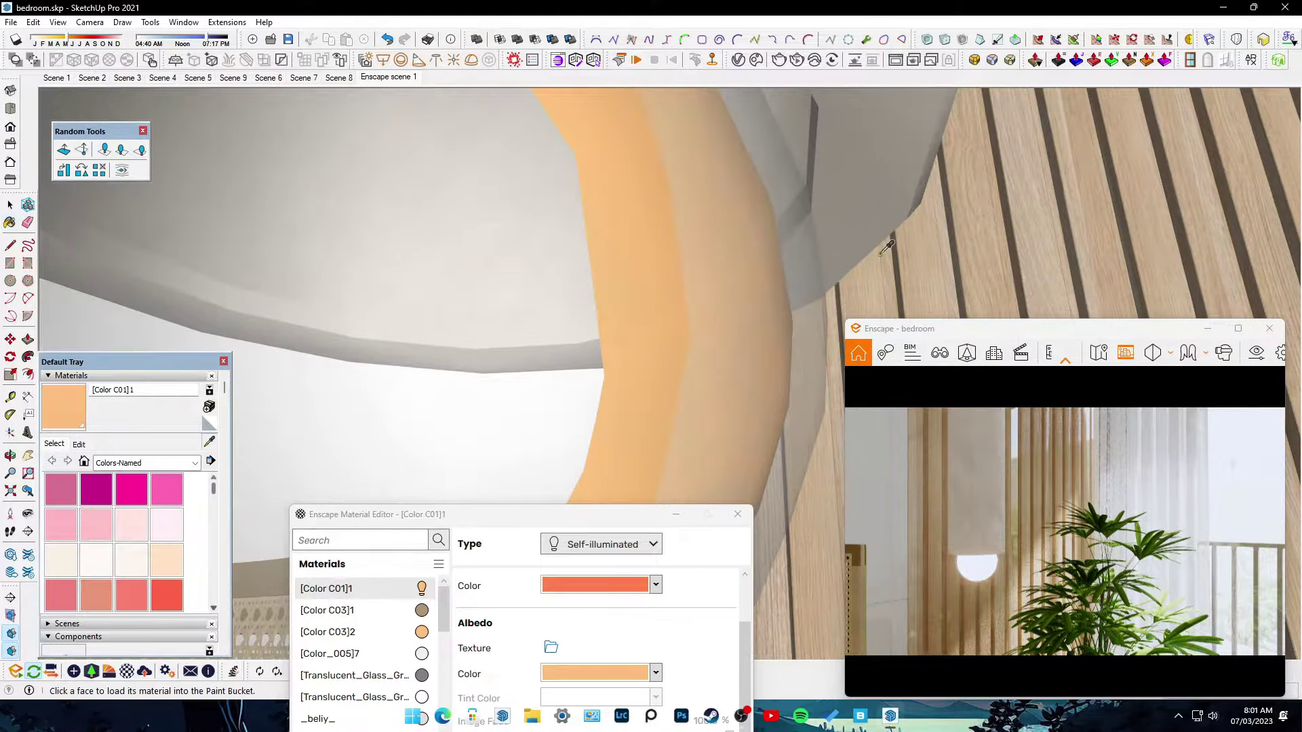
{"action": "left_click", "coordinate": [693, 385], "text": "alt"}
{"action": "left_click_drag", "start_coordinate": [516, 514], "coordinate": [490, 240]}
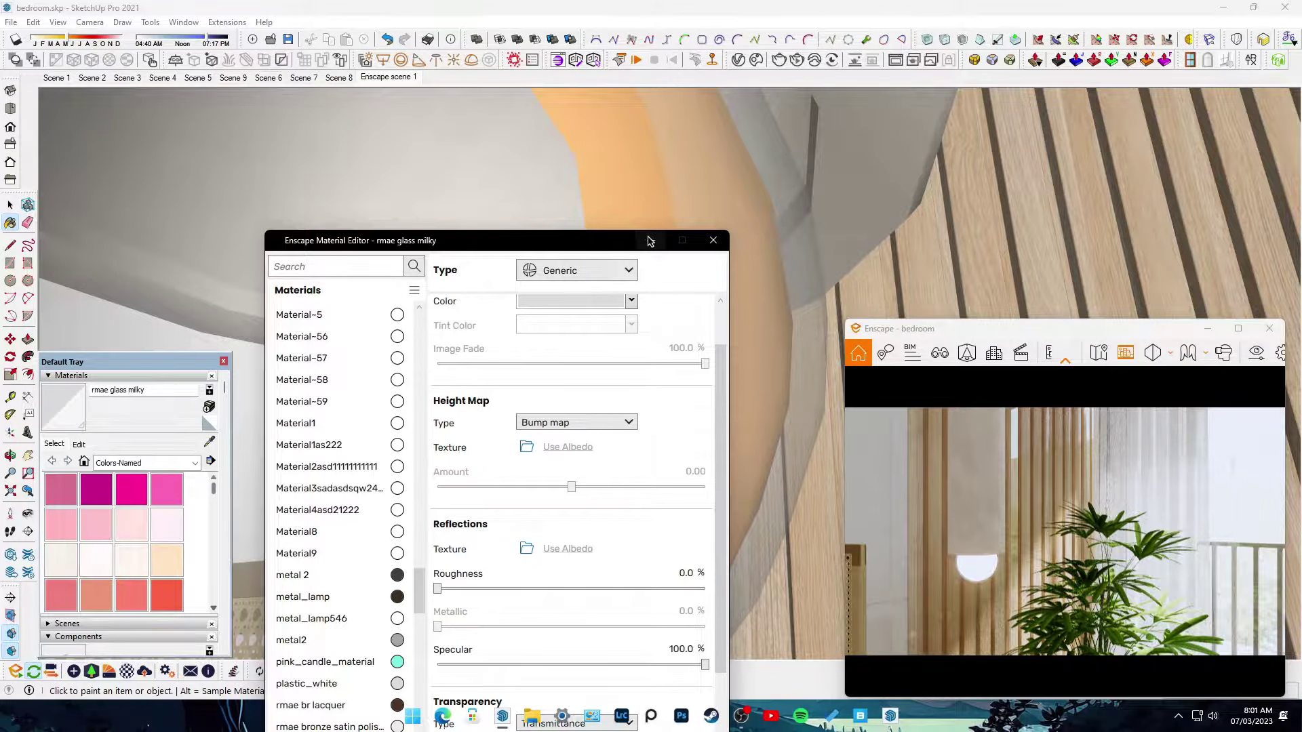
{"action": "scroll", "coordinate": [619, 364], "scroll_direction": "up", "scroll_amount": 1}
{"action": "left_click", "coordinate": [612, 194], "text": "alt"}
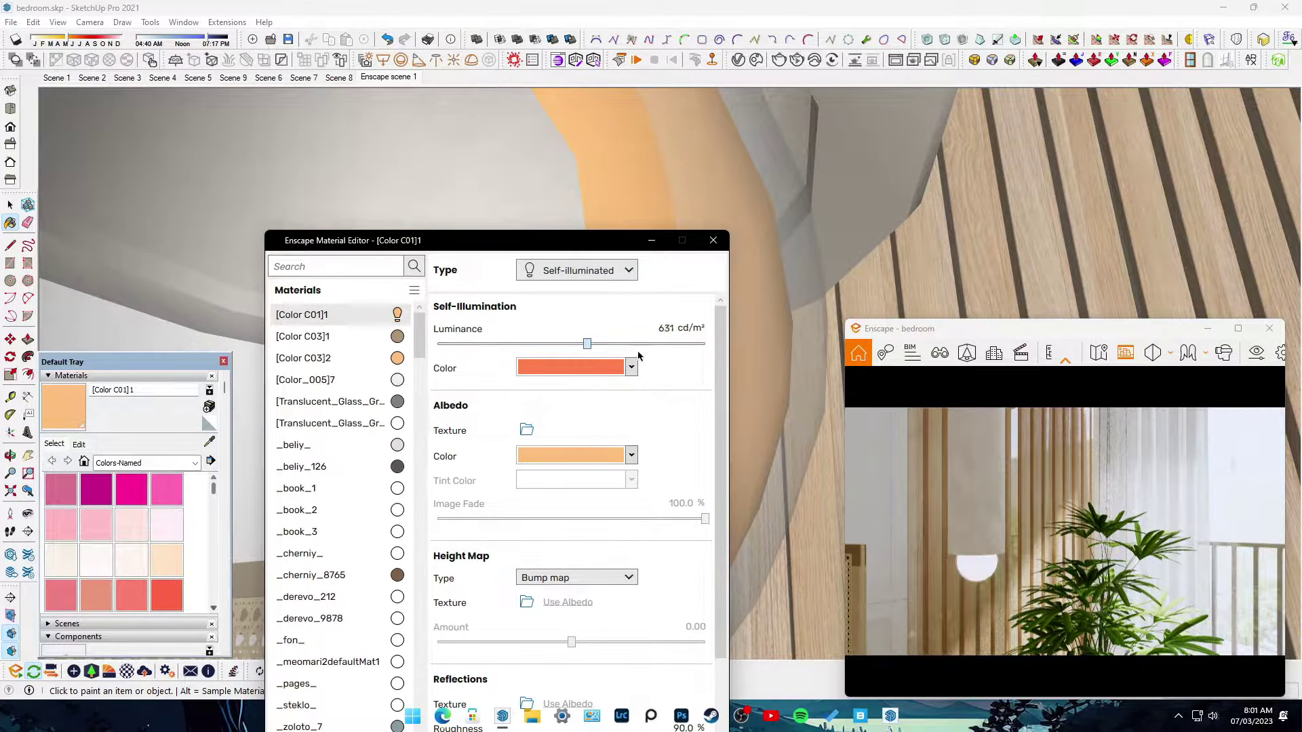
{"action": "scroll", "coordinate": [567, 436], "scroll_direction": "up", "scroll_amount": 3}
{"action": "scroll", "coordinate": [508, 430], "scroll_direction": "up", "scroll_amount": 3}
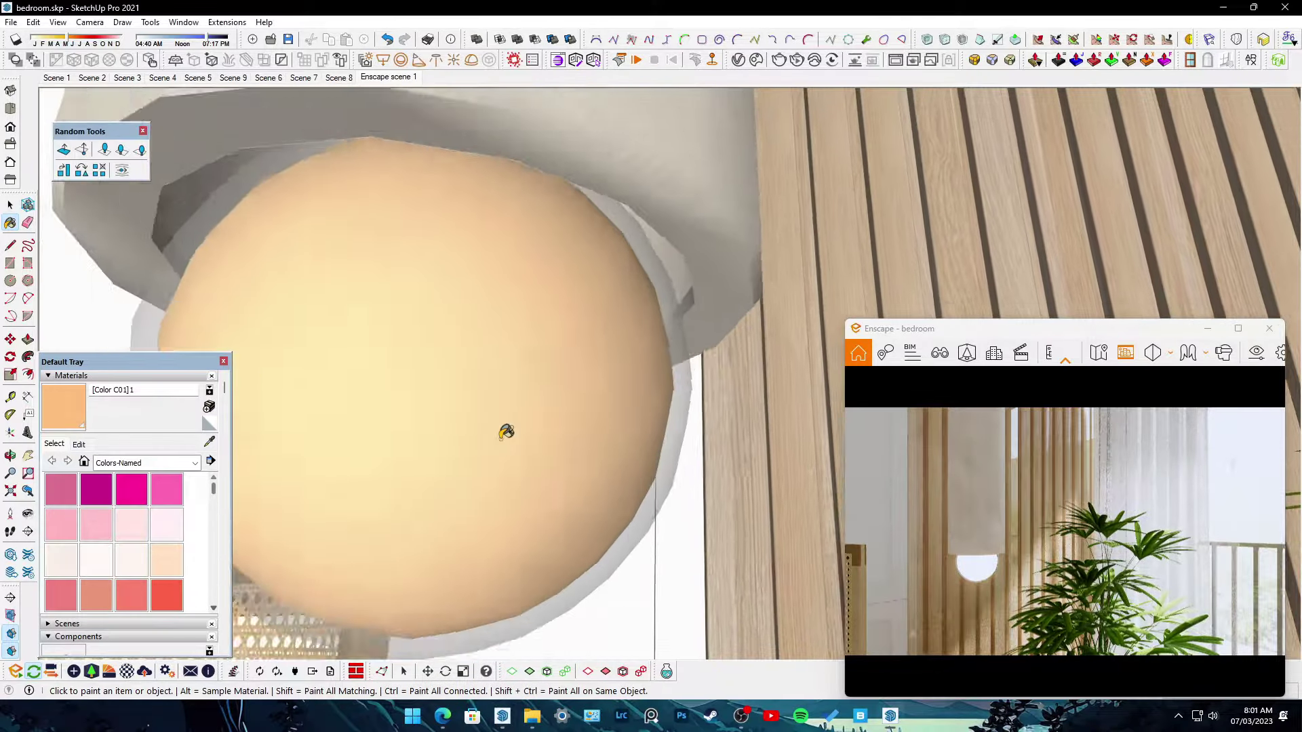
{"action": "scroll", "coordinate": [509, 430], "scroll_direction": "up", "scroll_amount": 2}
- Sample the rmae wood pendant material and lower its roughness to 15%
{"action": "left_click", "coordinate": [126, 671]}
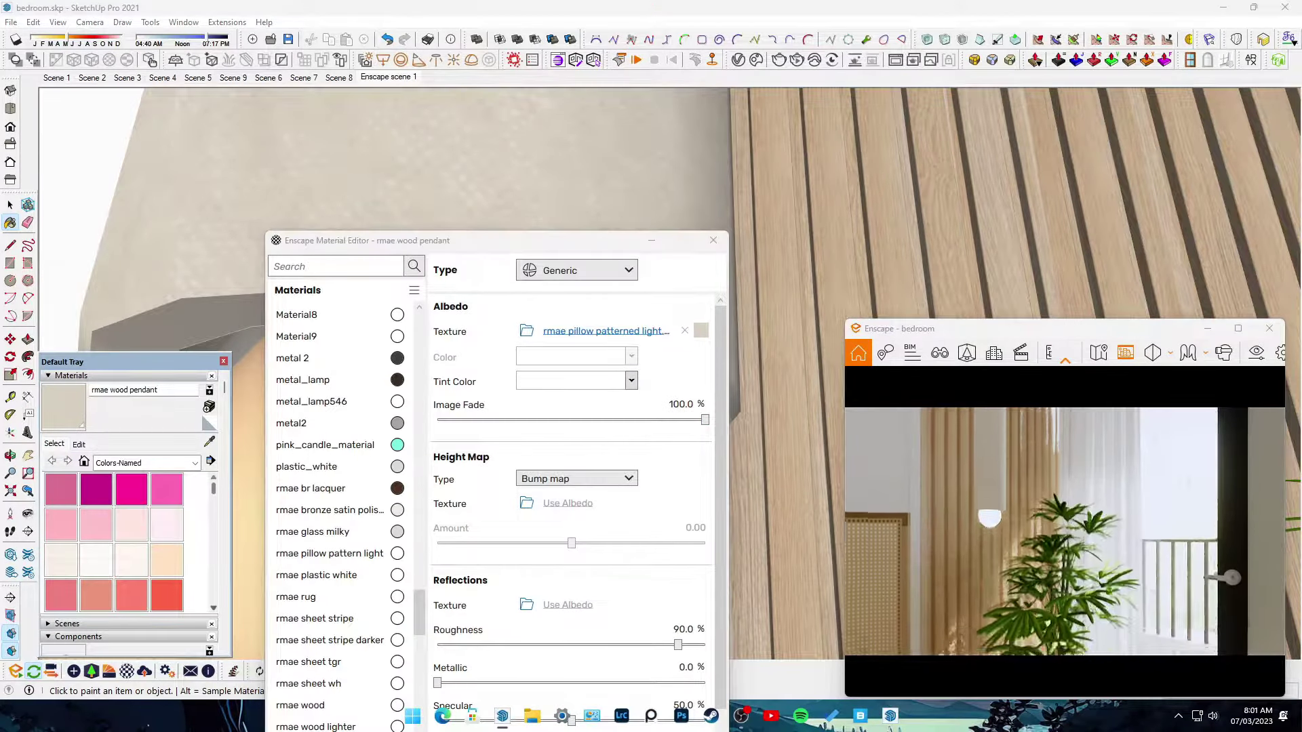
{"action": "left_click_drag", "start_coordinate": [679, 645], "coordinate": [532, 644]}
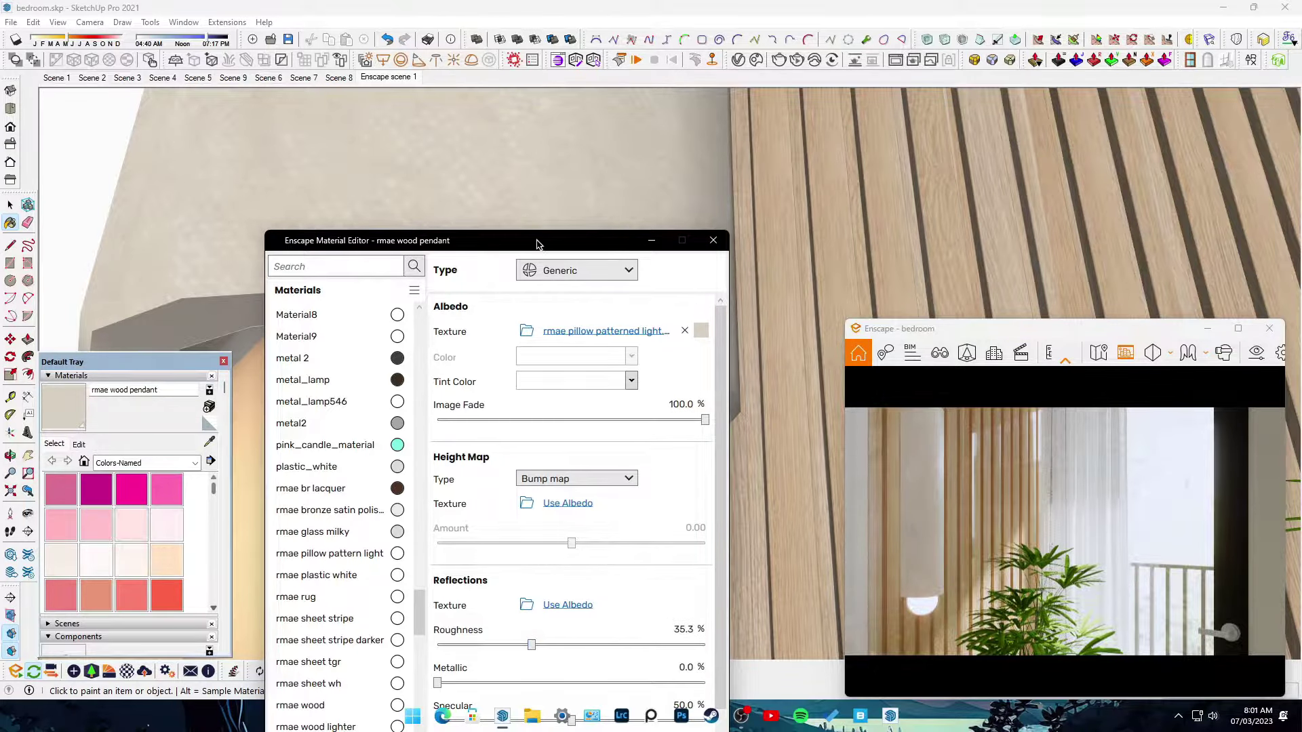
{"action": "left_click_drag", "start_coordinate": [537, 244], "coordinate": [480, 117]}
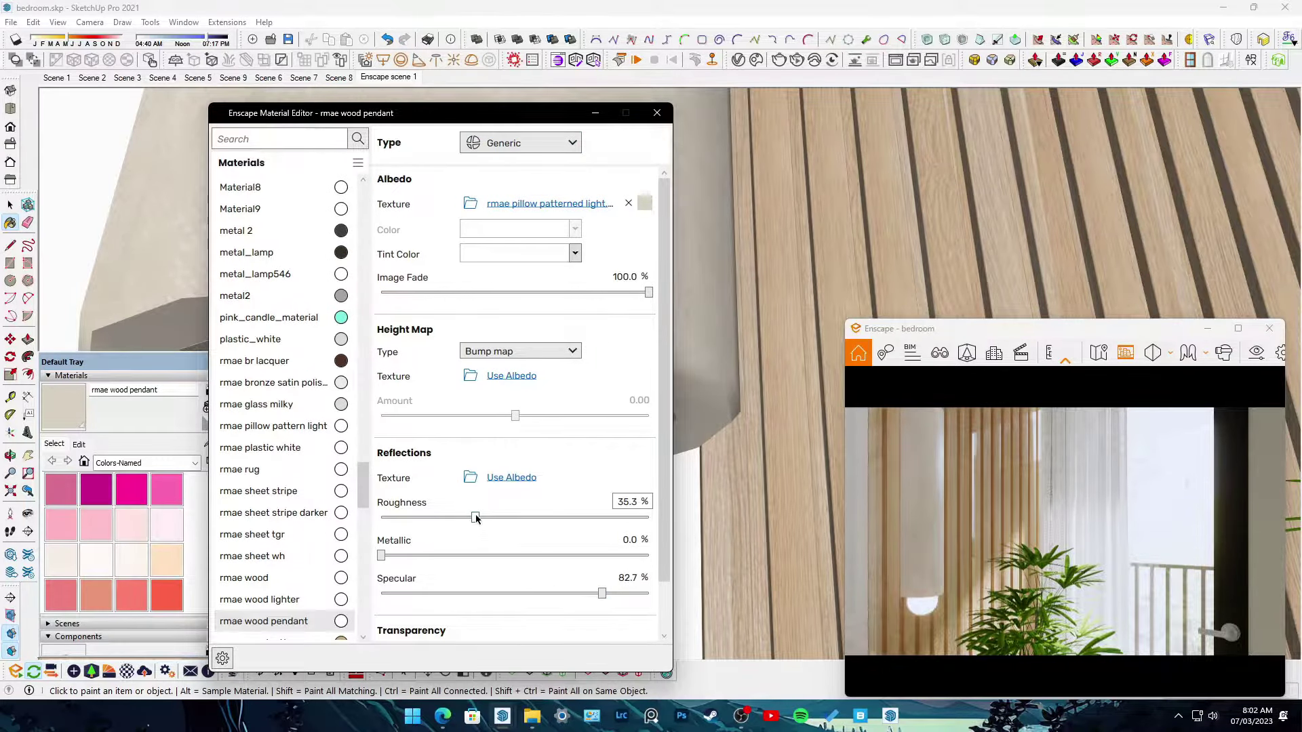
{"action": "left_click", "coordinate": [392, 515]}
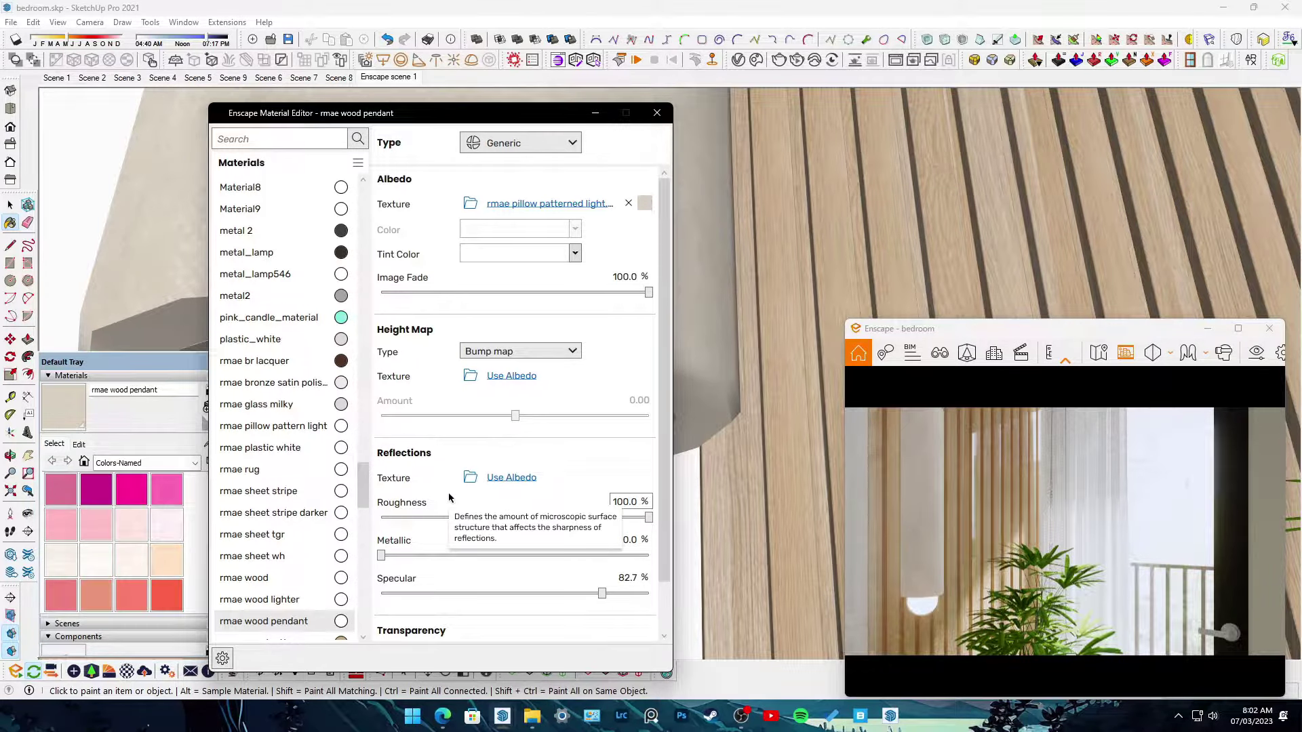
{"action": "key", "text": "Home"}
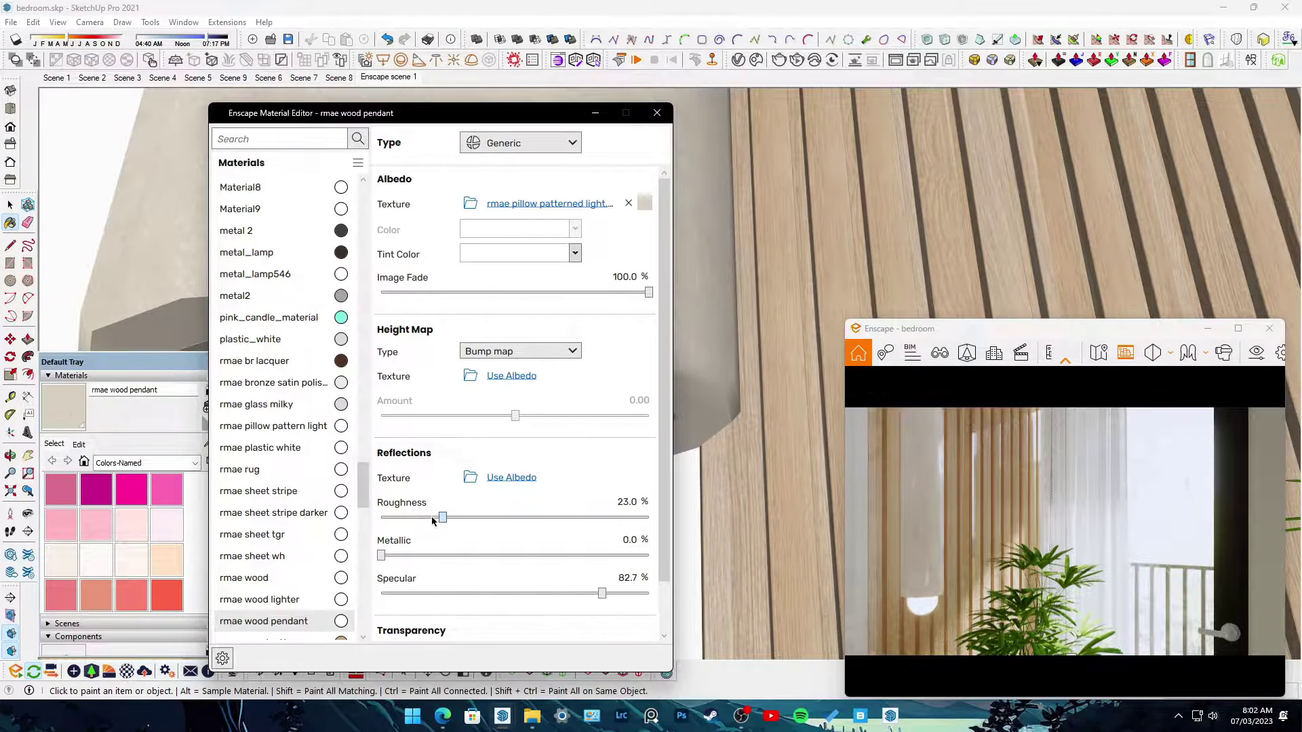
{"action": "left_click_drag", "start_coordinate": [961, 533], "coordinate": [875, 517]}
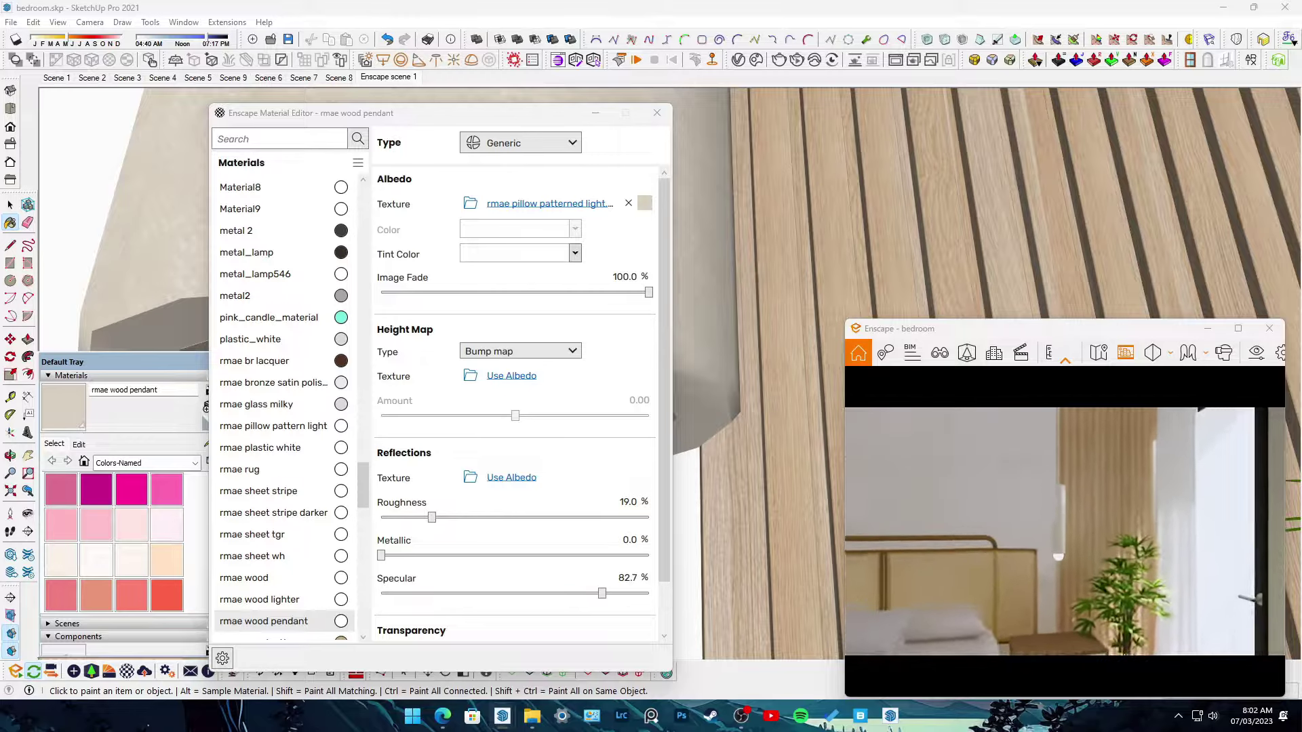
- Give the pendant a blue normal map at 100% intensity and adjust its size
{"action": "left_click", "coordinate": [470, 375]}
{"action": "double_click", "coordinate": [459, 343]}
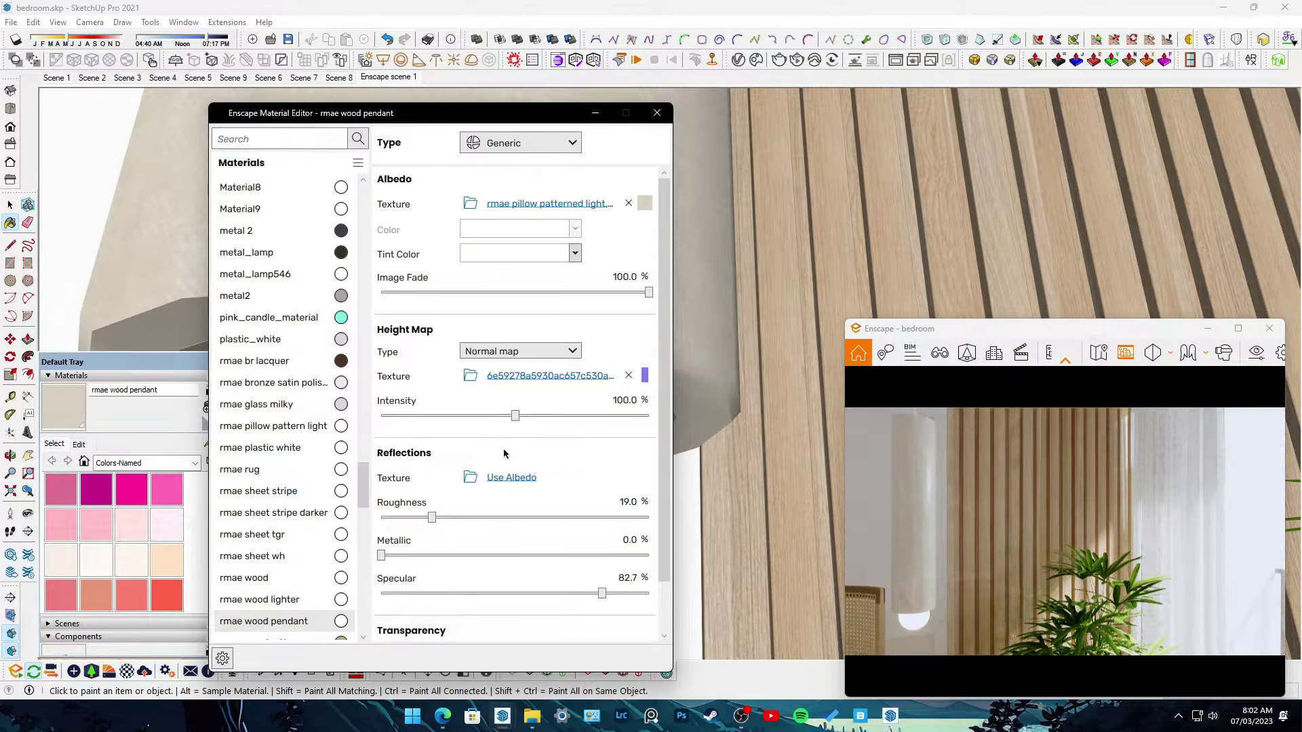
{"action": "left_click", "coordinate": [645, 374]}
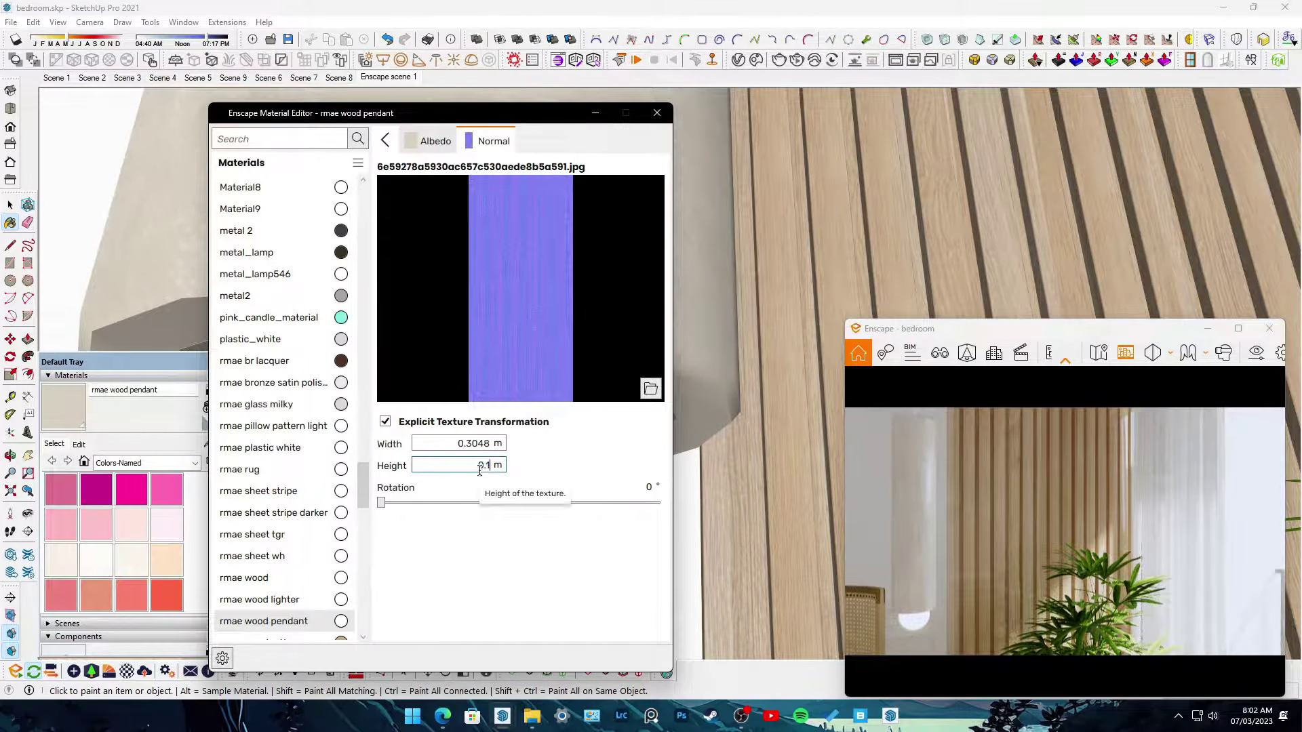
{"action": "left_click_drag", "start_coordinate": [1017, 528], "coordinate": [977, 526]}
{"action": "left_click", "coordinate": [627, 480]}
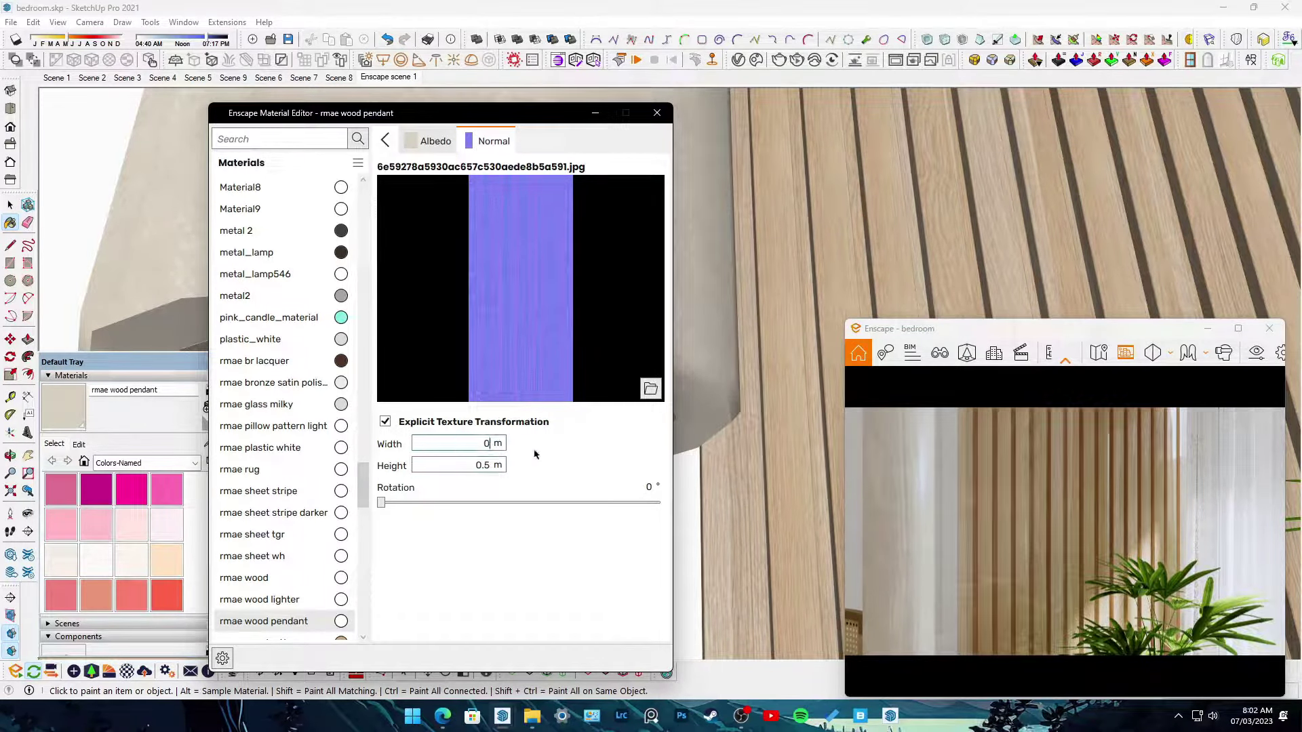
{"action": "left_click", "coordinate": [385, 140]}
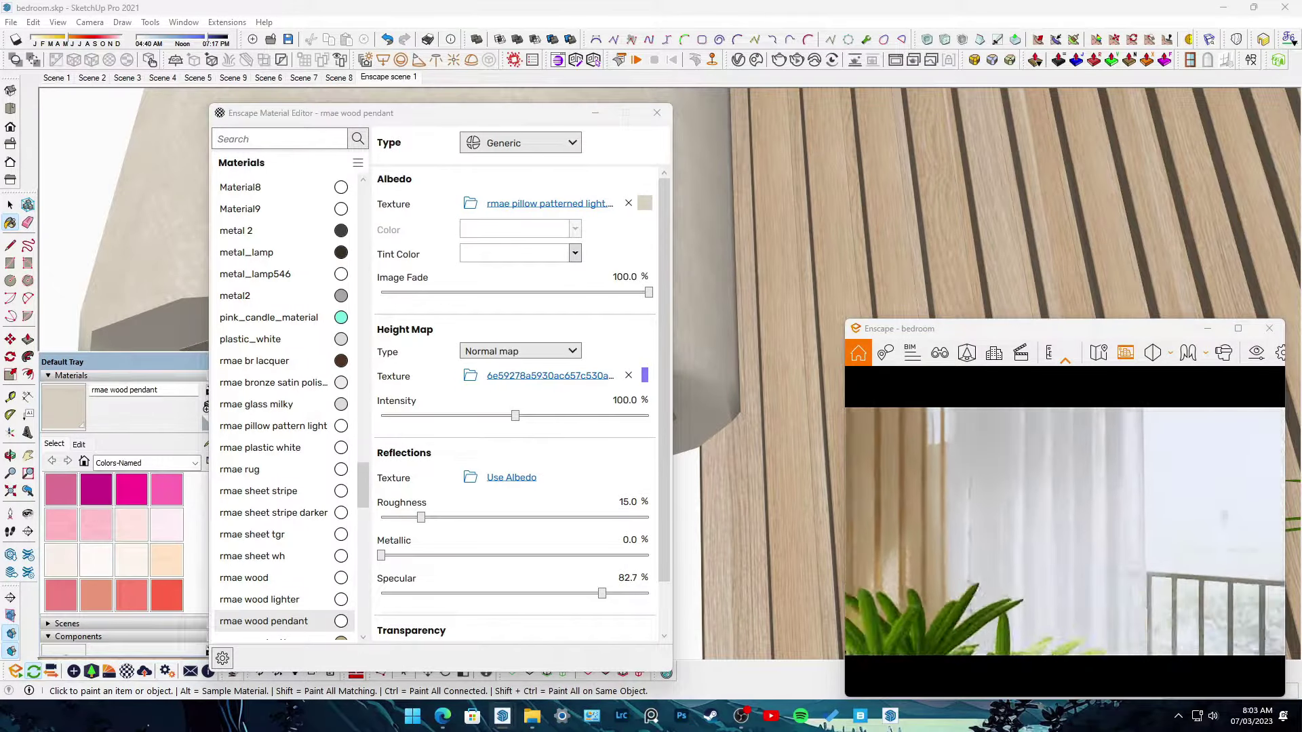
{"action": "left_click_drag", "start_coordinate": [483, 116], "coordinate": [630, 511]}
{"action": "scroll", "coordinate": [596, 448], "scroll_direction": "down", "scroll_amount": 3}
- Load the purple normal-map image as the slatted wall material's height map
{"action": "scroll", "coordinate": [569, 383], "scroll_direction": "up", "scroll_amount": 4}
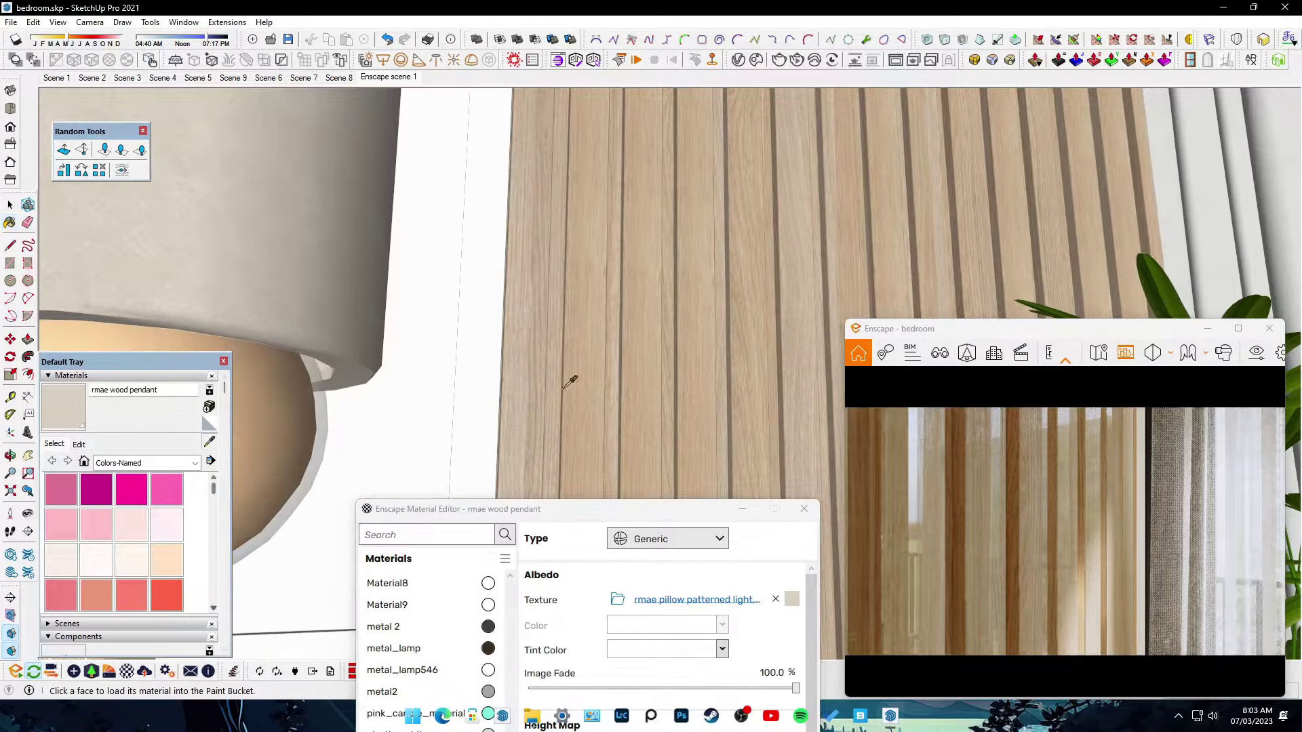
{"action": "mouse_move", "coordinate": [473, 427]}
{"action": "middle_mouse_down"}
{"action": "mouse_move", "coordinate": [626, 490]}
{"action": "mouse_move", "coordinate": [553, 291]}
{"action": "middle_mouse_up"}
{"action": "left_click_drag", "start_coordinate": [597, 508], "coordinate": [529, 219]}
{"action": "scroll", "coordinate": [563, 612], "scroll_direction": "down", "scroll_amount": 3}
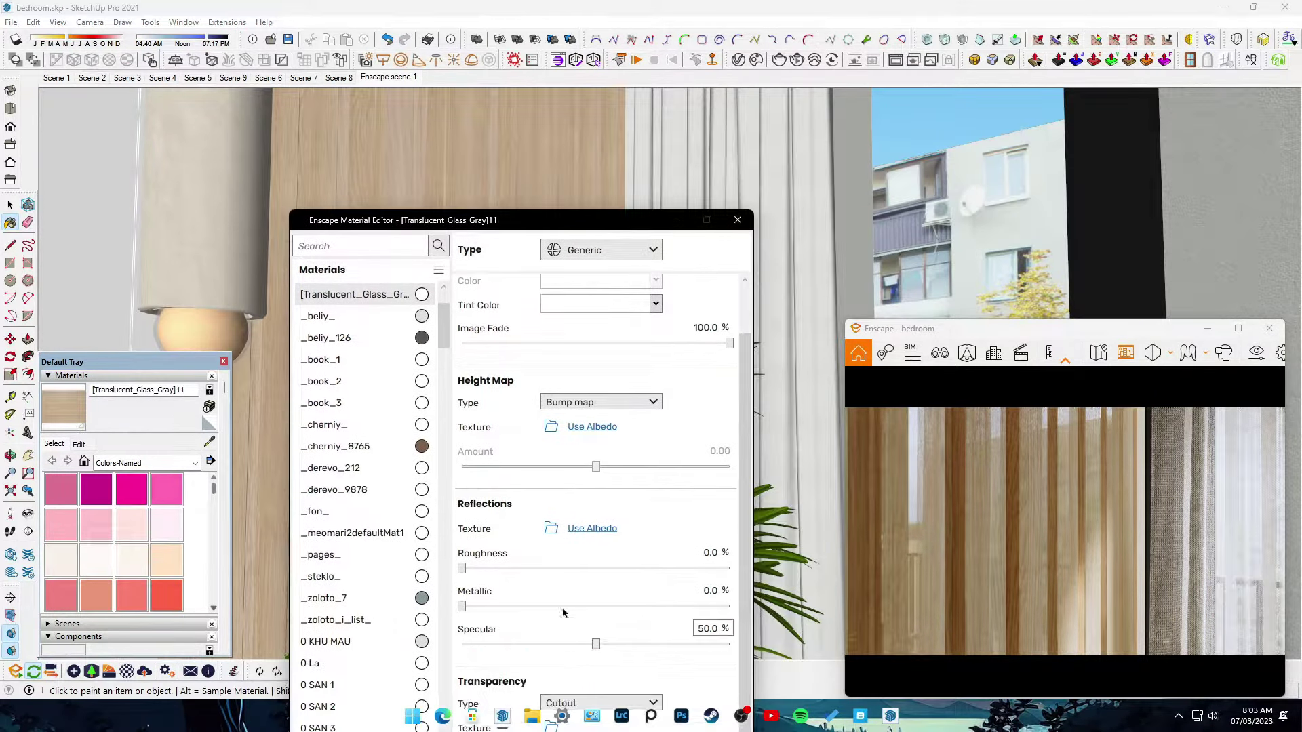
{"action": "left_click", "coordinate": [547, 434]}
{"action": "double_click", "coordinate": [526, 492]}
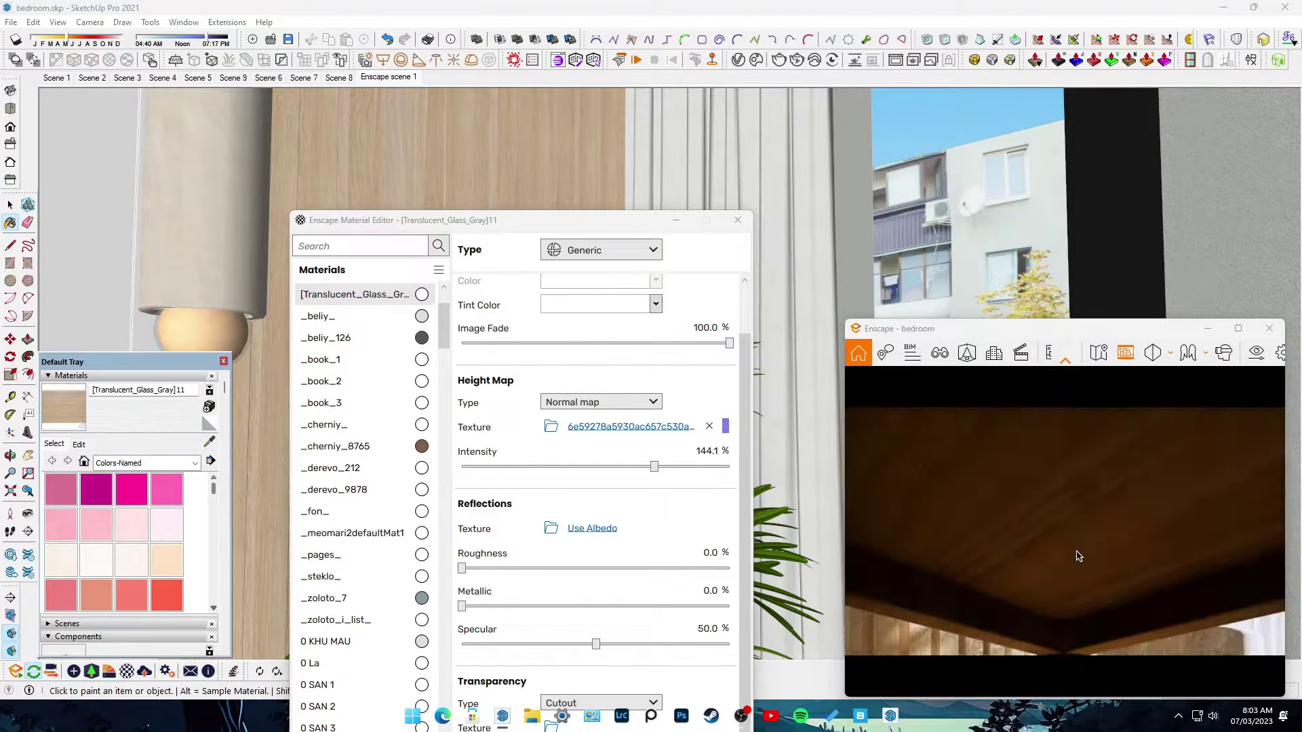
- Set the normal texture to 0.1 m width with 90° rotation
{"action": "left_click", "coordinate": [725, 427]}
{"action": "left_click", "coordinate": [550, 556]}
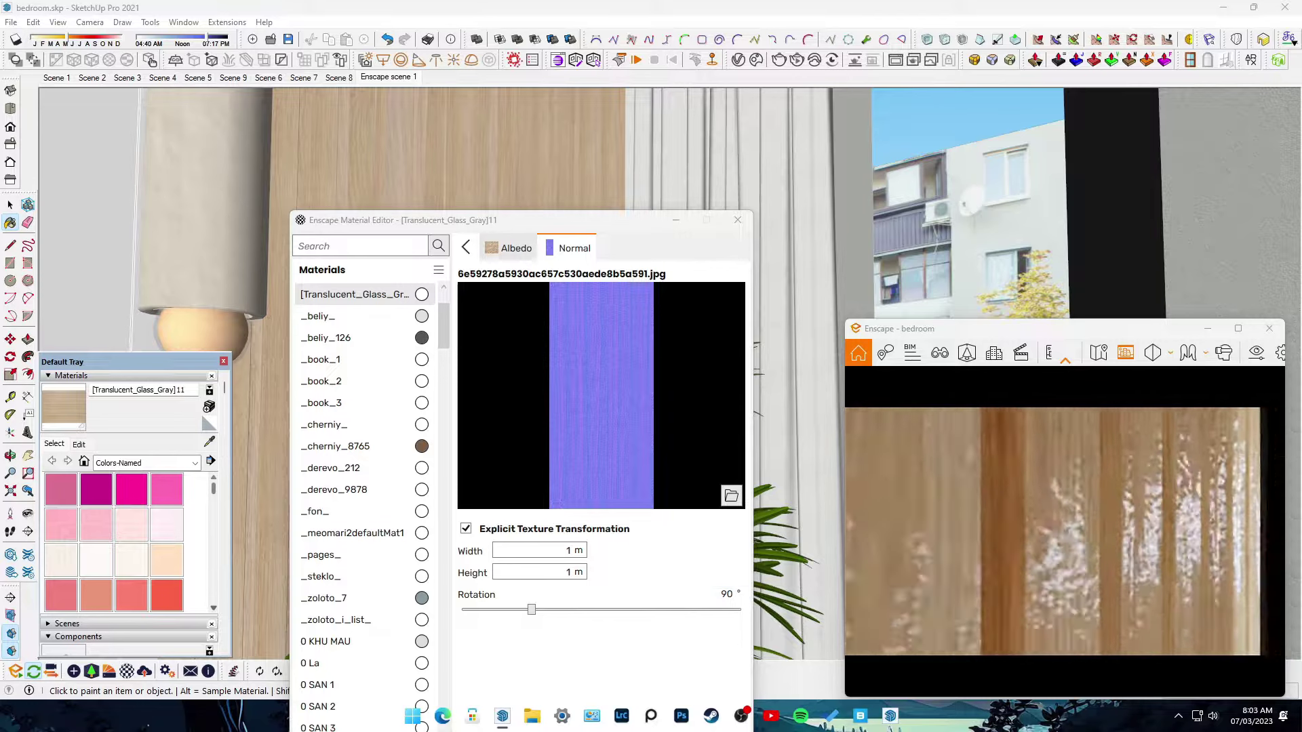
{"action": "scroll", "coordinate": [858, 557], "scroll_direction": "up", "scroll_amount": 3}
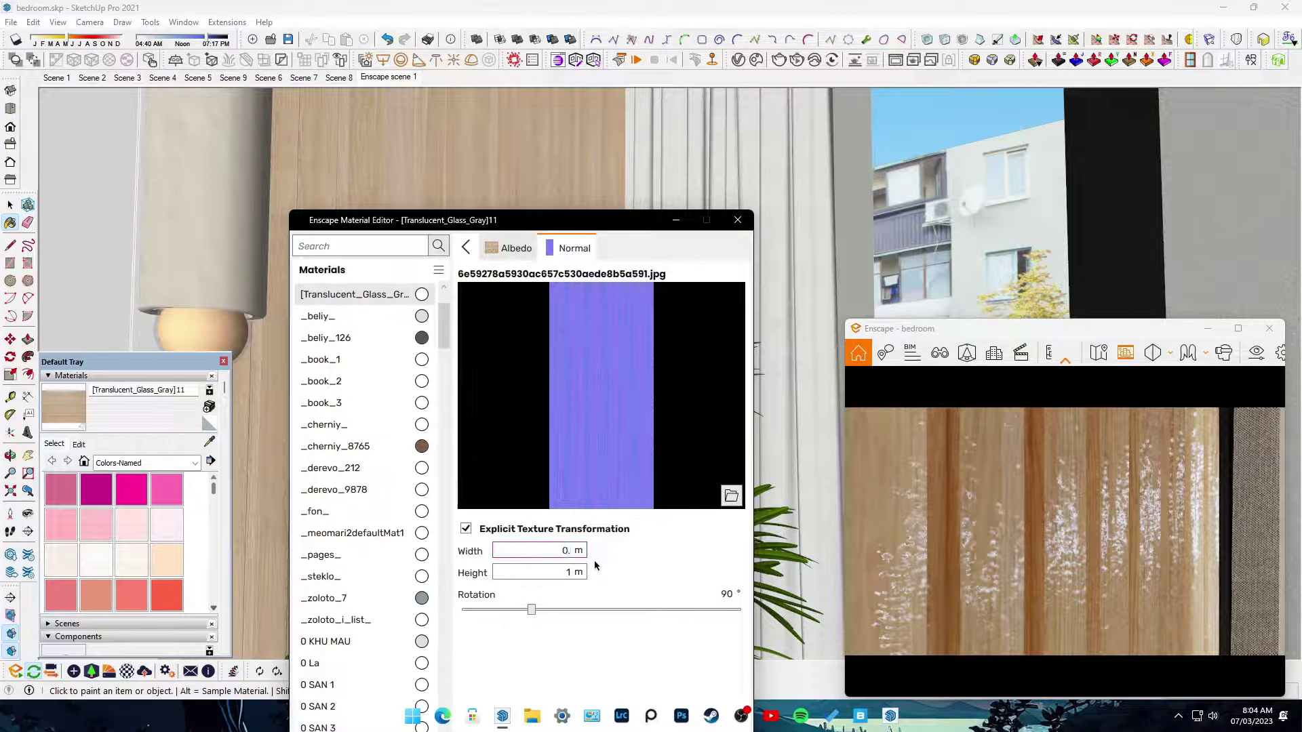
{"action": "type", "text": ".1"}
{"action": "key", "text": "Return"}
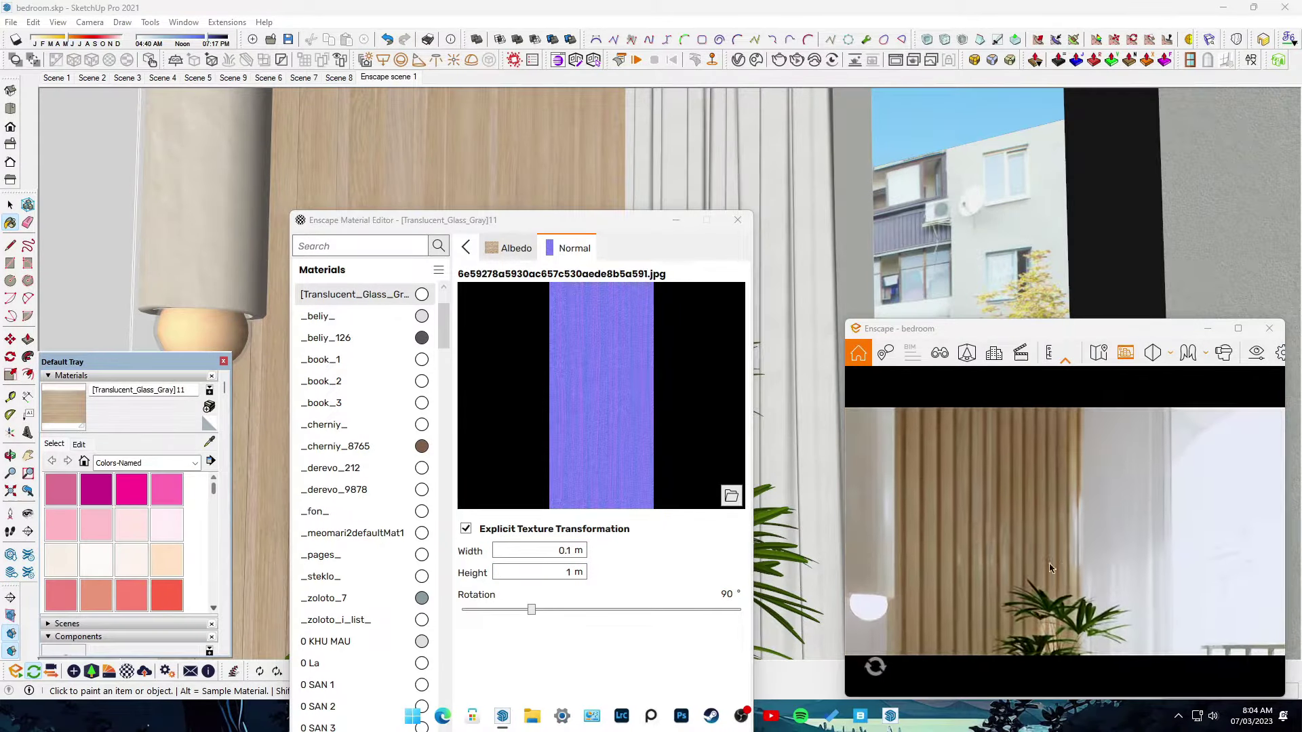
{"action": "left_click", "coordinate": [466, 247]}
- Load dirt_and_scratches_imperfections_13_roughness from the CGAxis imperfections folder as the reflections texture
{"action": "left_click", "coordinate": [554, 533]}
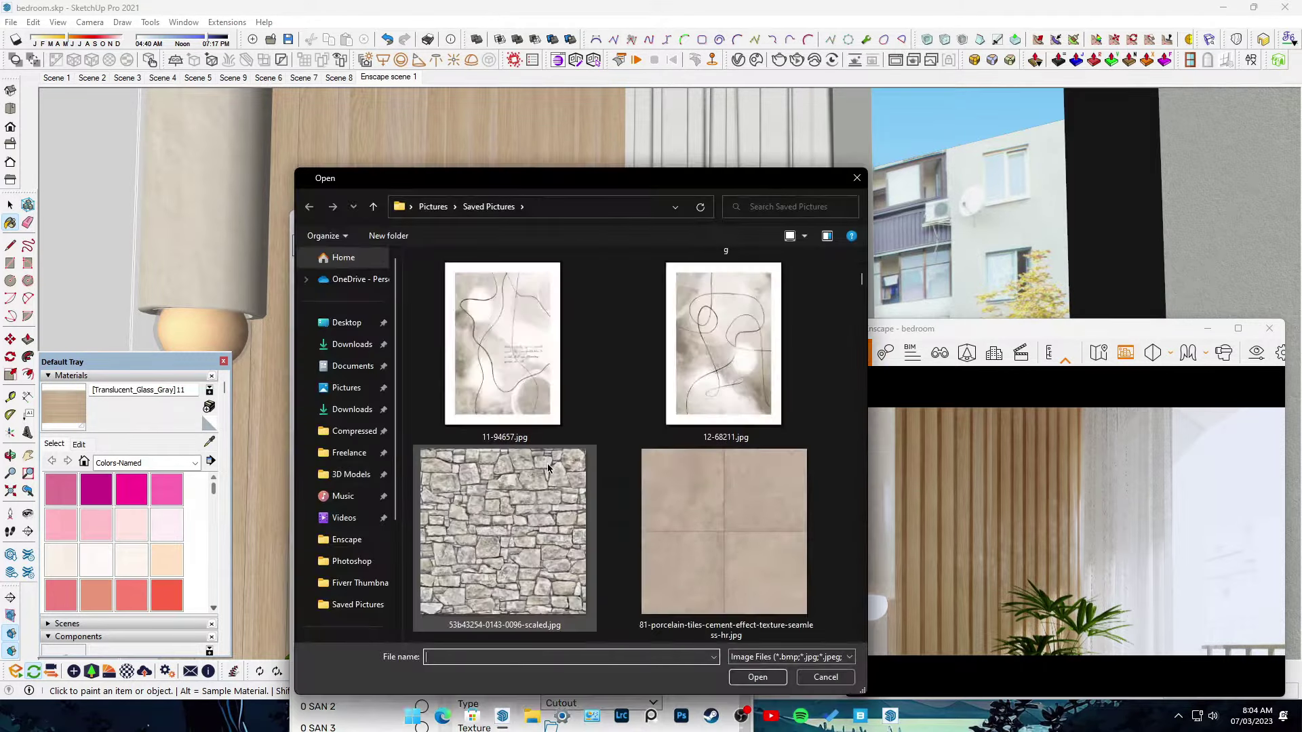
{"action": "scroll", "coordinate": [548, 467], "scroll_direction": "down", "scroll_amount": 5}
{"action": "left_click", "coordinate": [339, 385]}
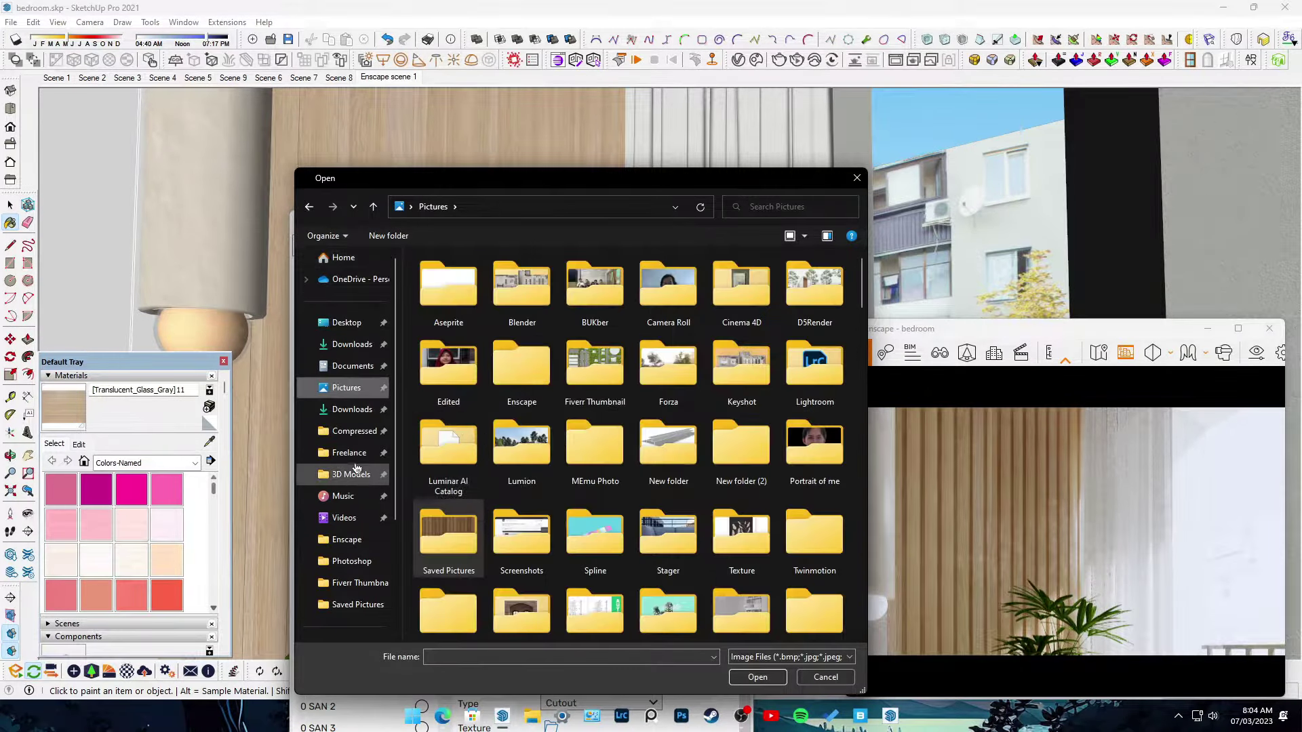
{"action": "left_click", "coordinate": [350, 474]}
{"action": "double_click", "coordinate": [453, 527]}
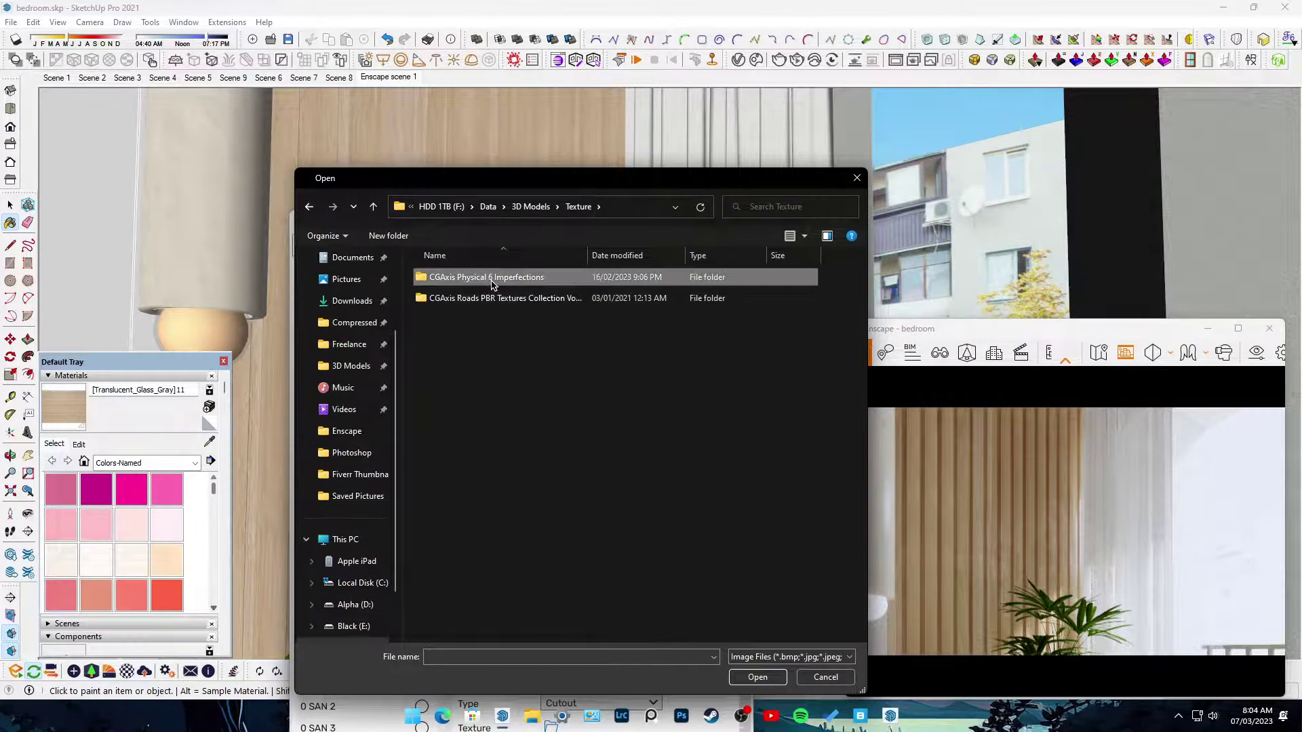
{"action": "double_click", "coordinate": [493, 284]}
{"action": "double_click", "coordinate": [468, 277]}
{"action": "double_click", "coordinate": [719, 543]}
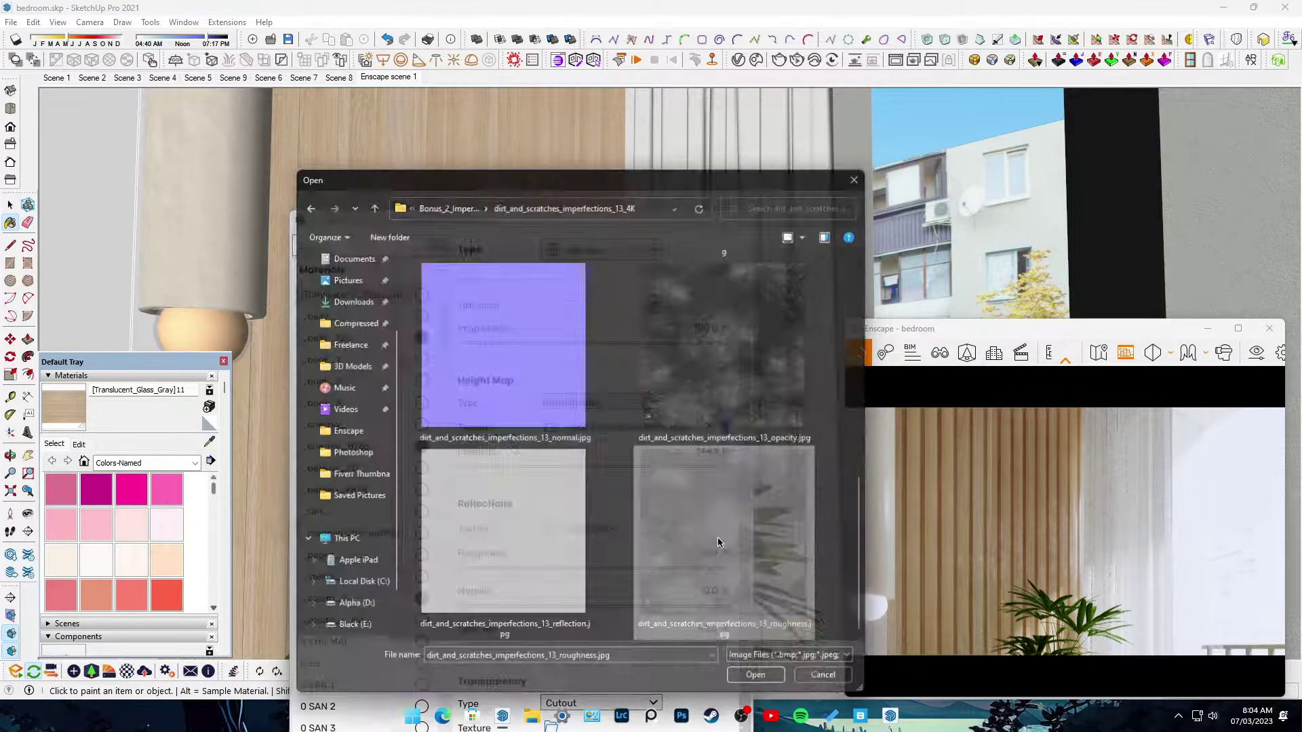
- Return the Enscape view to the saved bedroom camera
{"action": "left_click_drag", "start_coordinate": [1139, 533], "coordinate": [1207, 535]}
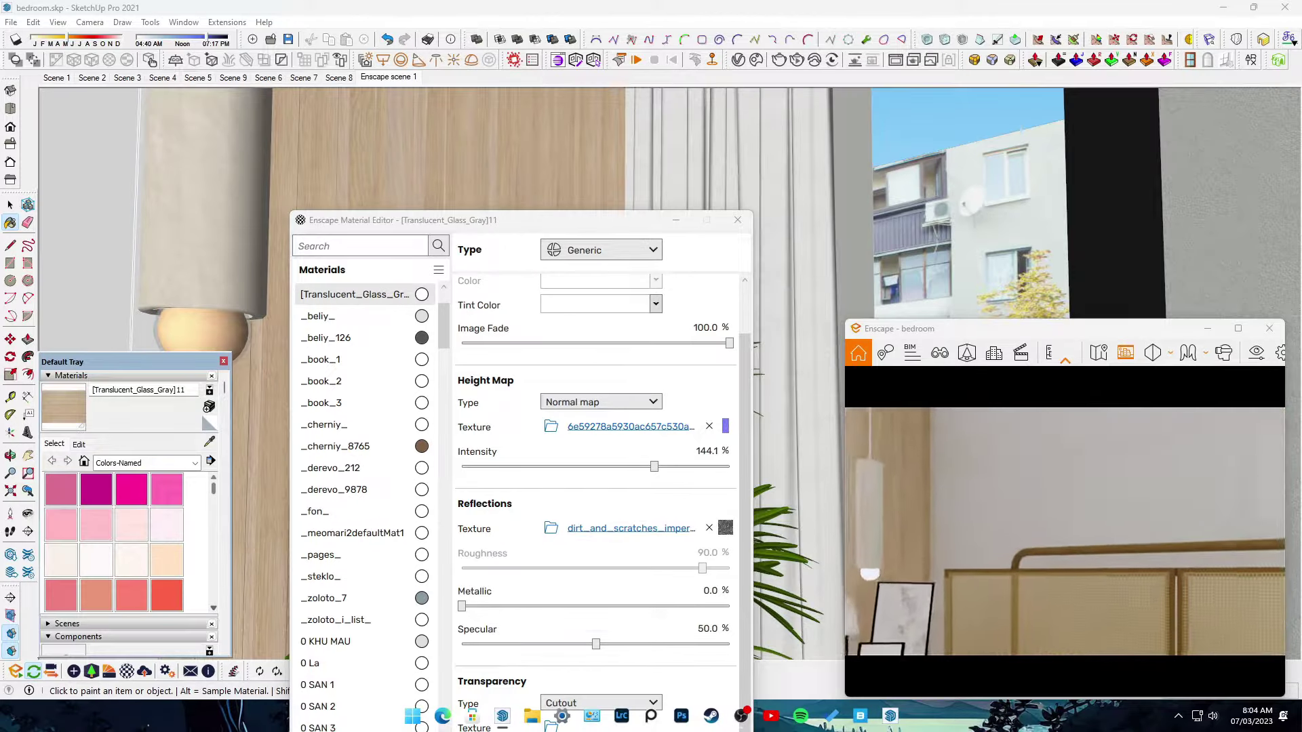
{"action": "left_click", "coordinate": [940, 352]}
{"action": "left_click", "coordinate": [881, 430]}
- Load the purple normal-map image into 0 SAN 7's height map and zero its roughness
{"action": "left_click_drag", "start_coordinate": [474, 220], "coordinate": [720, 386]}
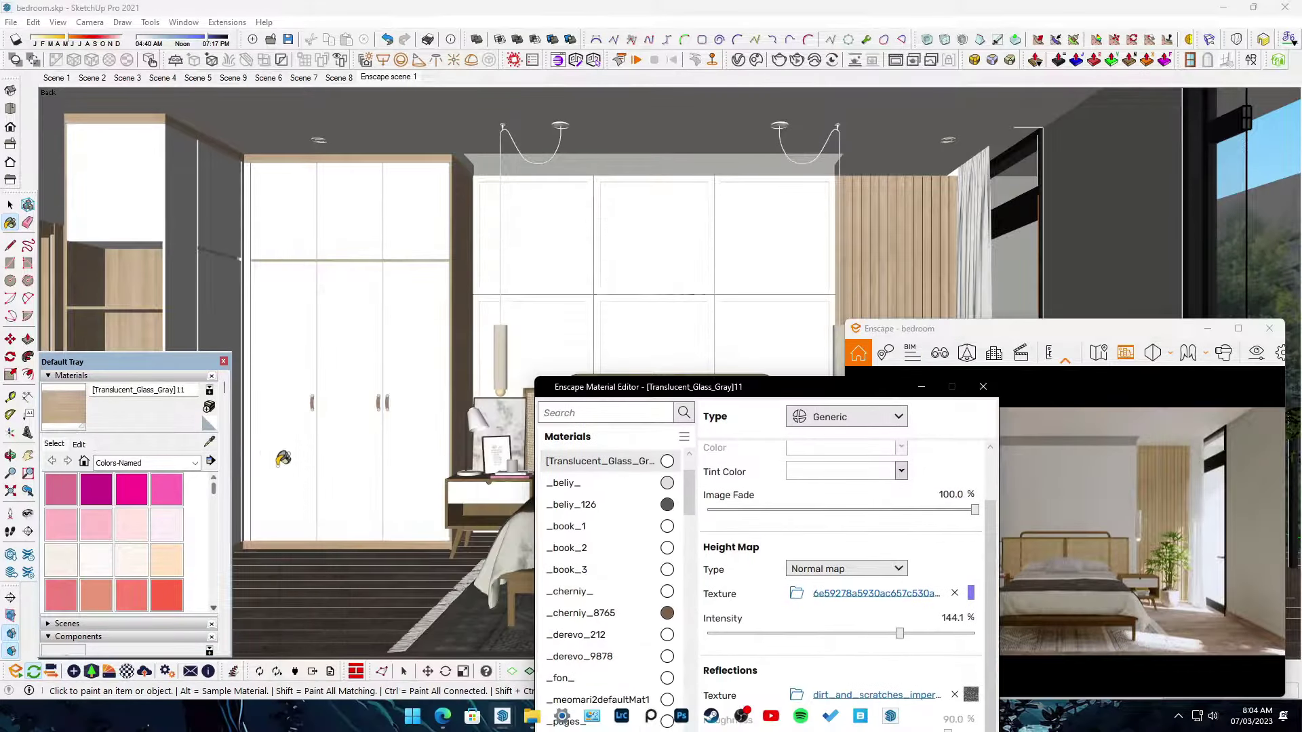
{"action": "middle_click_drag", "start_coordinate": [407, 339], "coordinate": [256, 437]}
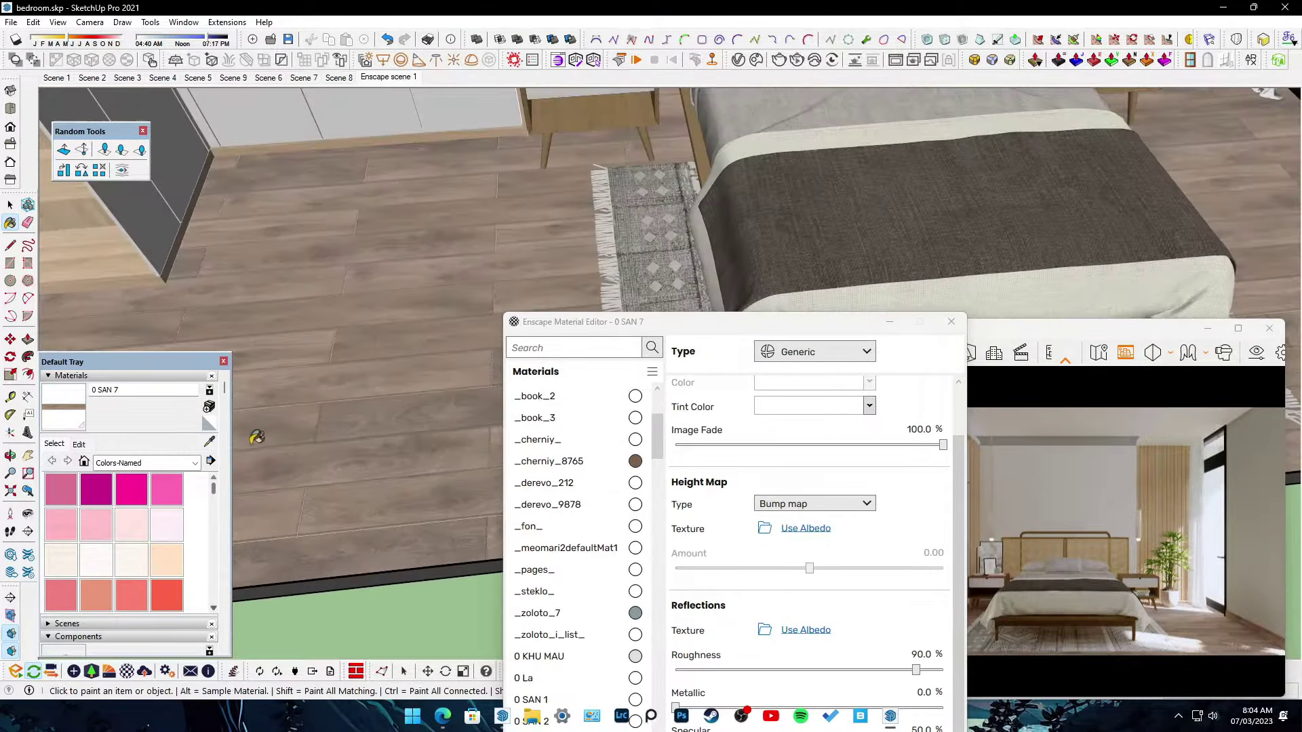
{"action": "left_click_drag", "start_coordinate": [651, 326], "coordinate": [441, 165]}
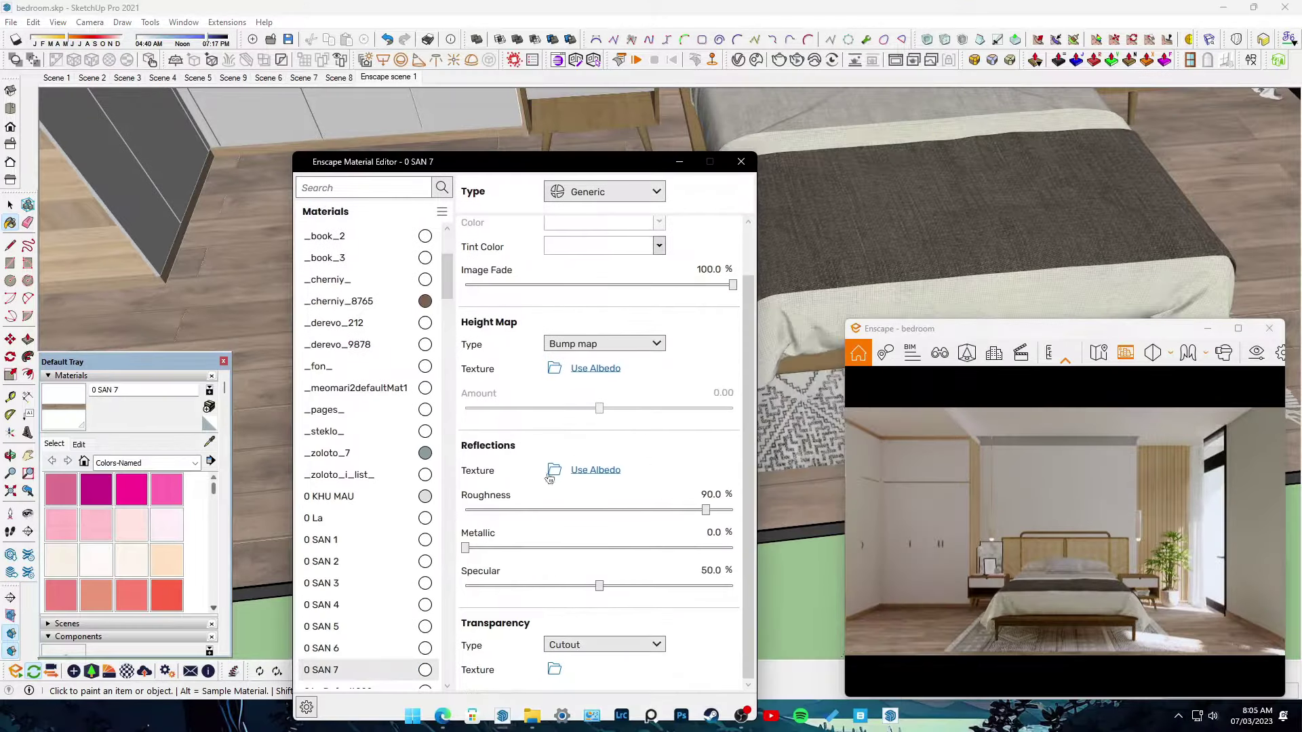
{"action": "left_click", "coordinate": [554, 369]}
{"action": "double_click", "coordinate": [482, 483]}
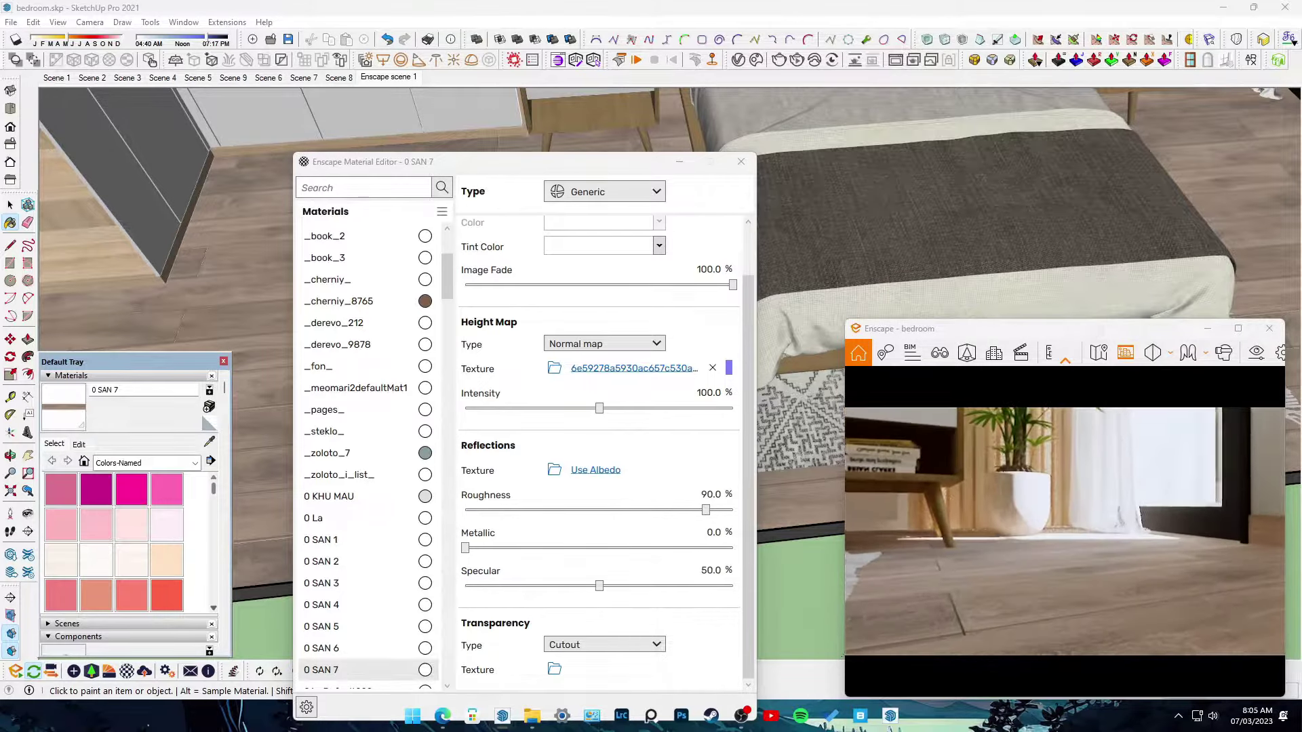
{"action": "left_click_drag", "start_coordinate": [706, 510], "coordinate": [465, 510]}
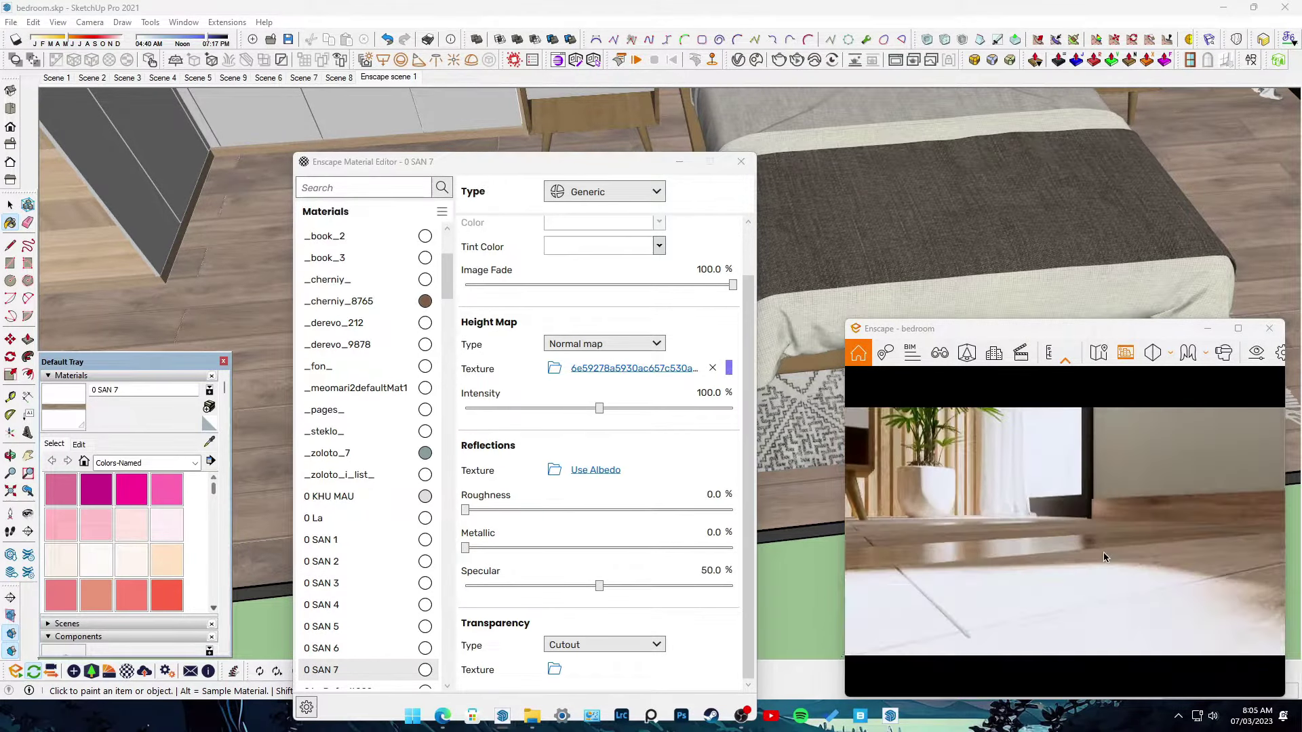
- Adjust the normal texture's transformation and lower its intensity to about 51%
{"action": "left_click", "coordinate": [212, 423]}
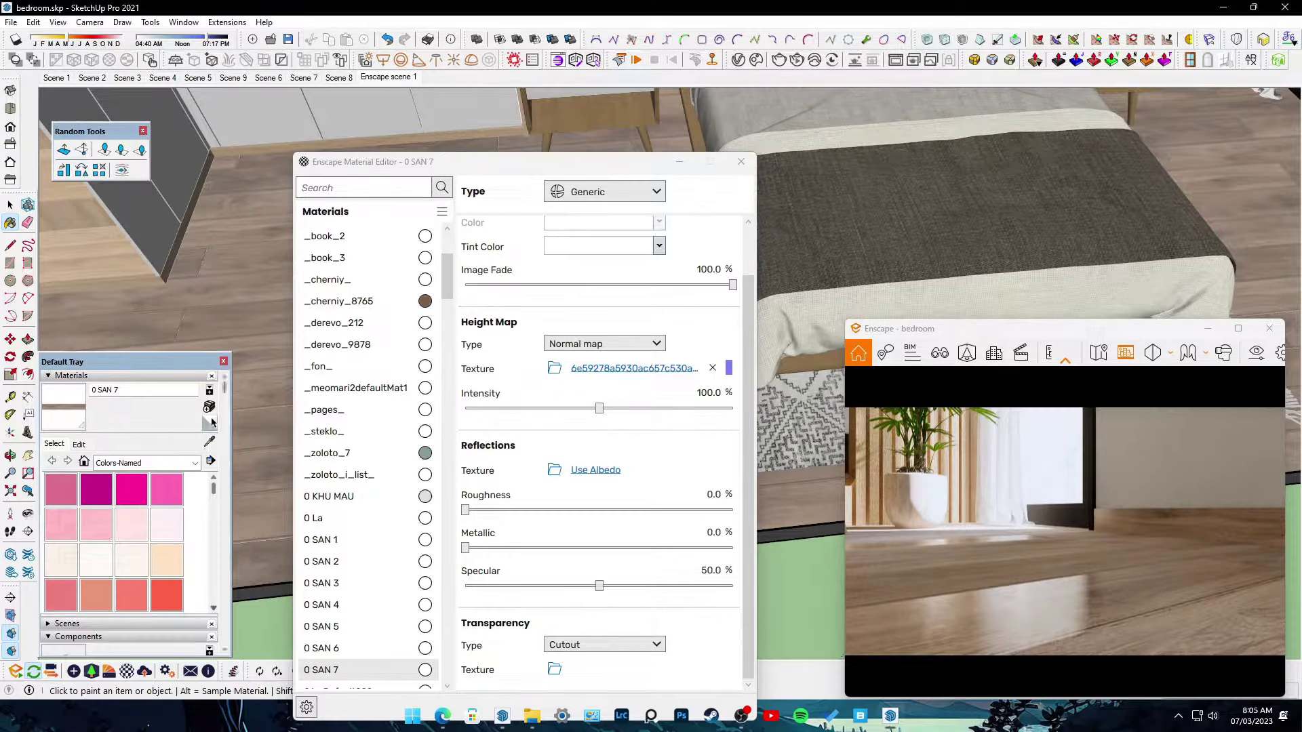
{"action": "scroll", "coordinate": [254, 400], "scroll_direction": "up", "scroll_amount": 5}
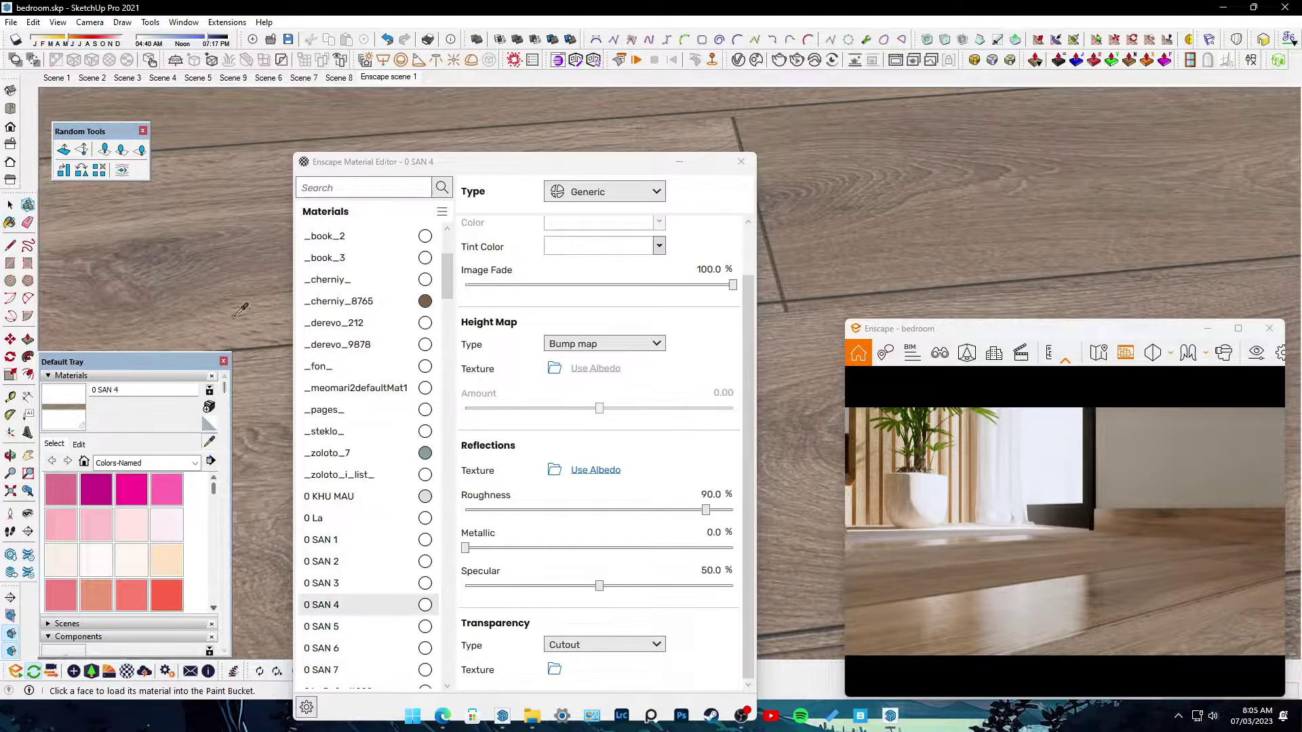
{"action": "left_click", "coordinate": [729, 371]}
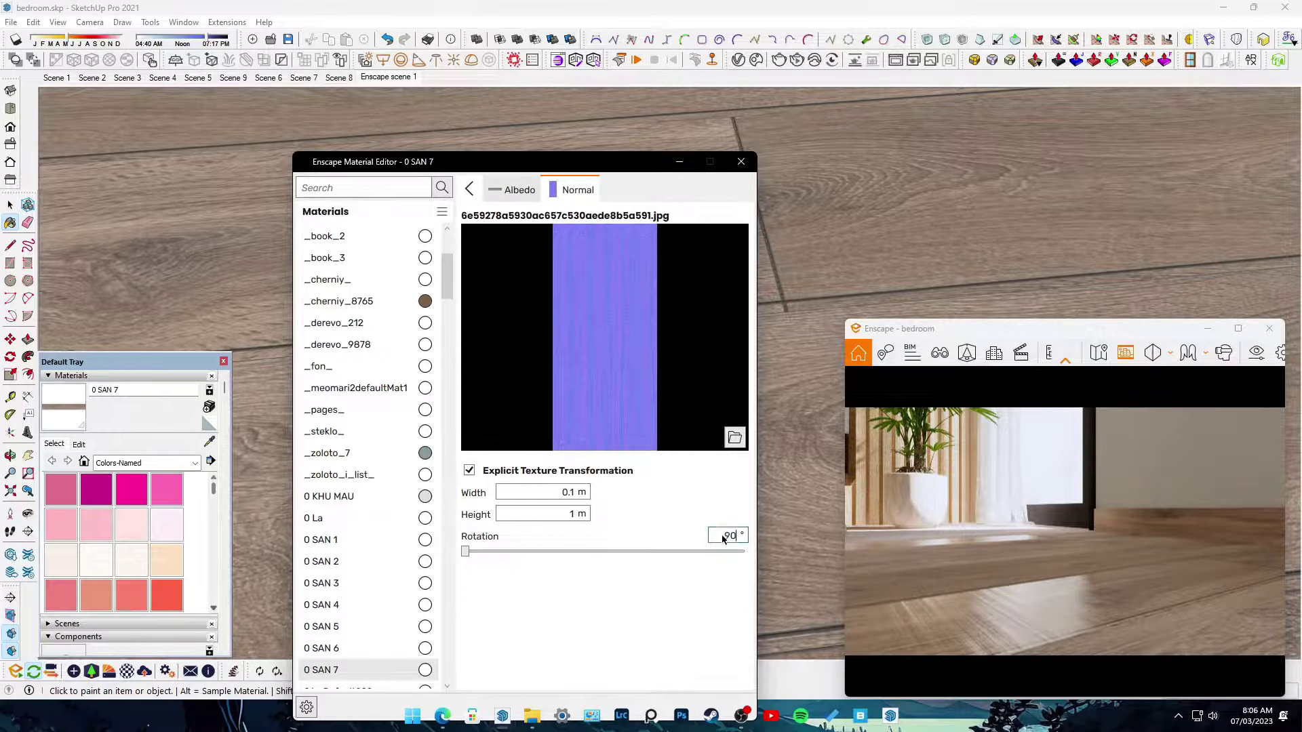
{"action": "key", "text": "Escape"}
{"action": "left_click_drag", "start_coordinate": [533, 407], "coordinate": [533, 408]}
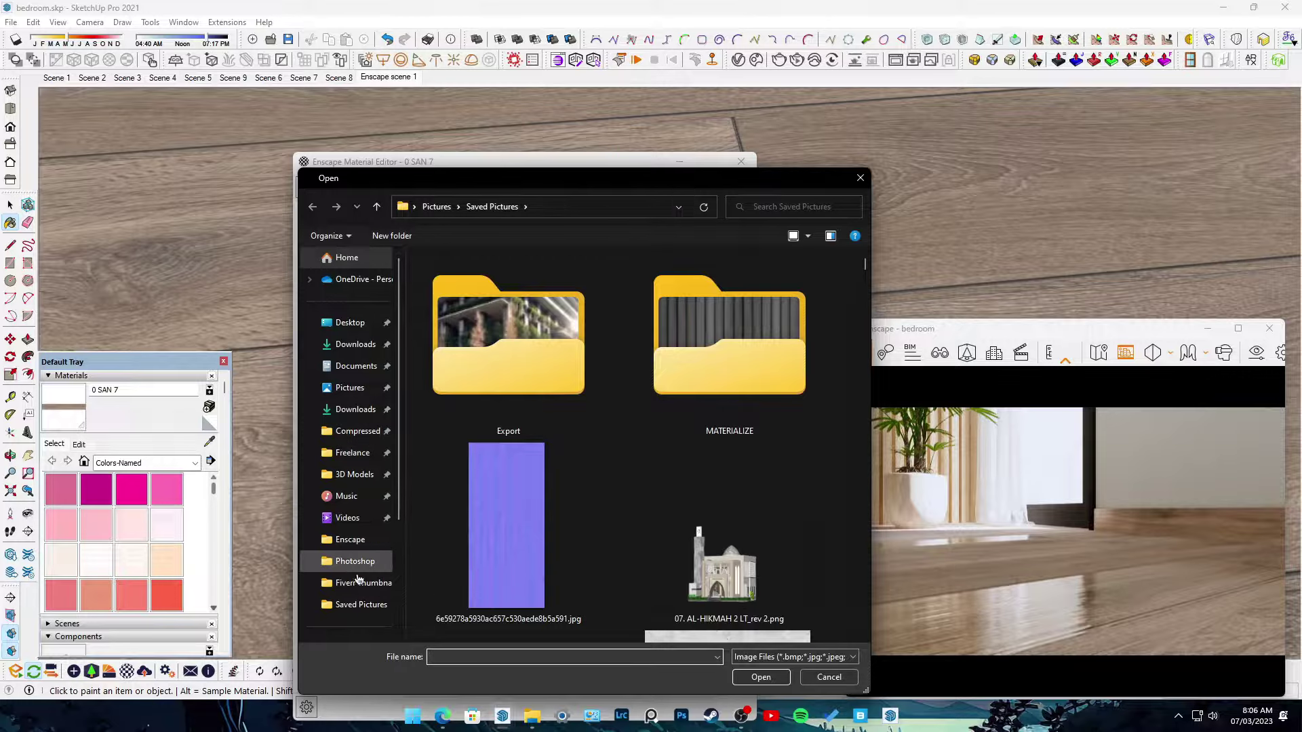
- Browse to the dirt_and_scratches_imperfections_13_4K folder for the reflections texture
{"action": "left_click", "coordinate": [355, 474]}
{"action": "double_click", "coordinate": [468, 581]}
{"action": "double_click", "coordinate": [478, 279]}
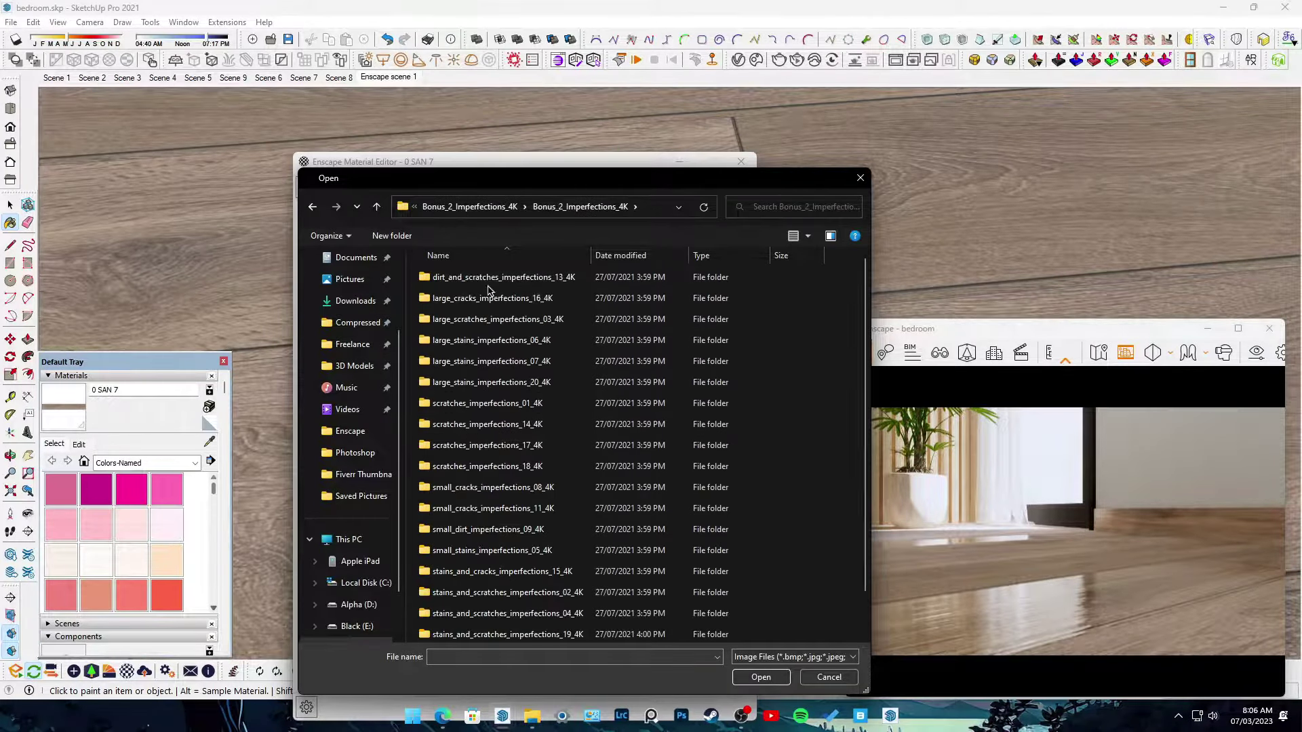
{"action": "double_click", "coordinate": [678, 489]}
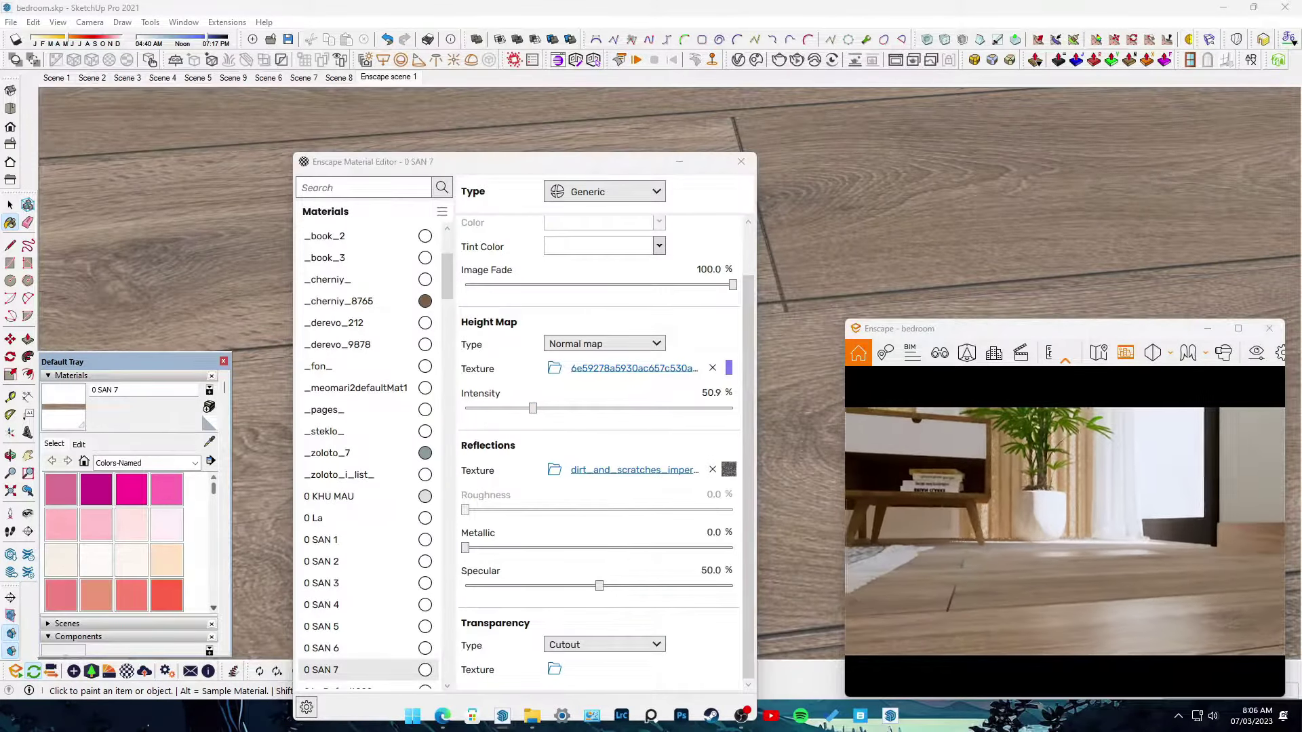
{"action": "left_click_drag", "start_coordinate": [516, 161], "coordinate": [575, 518]}
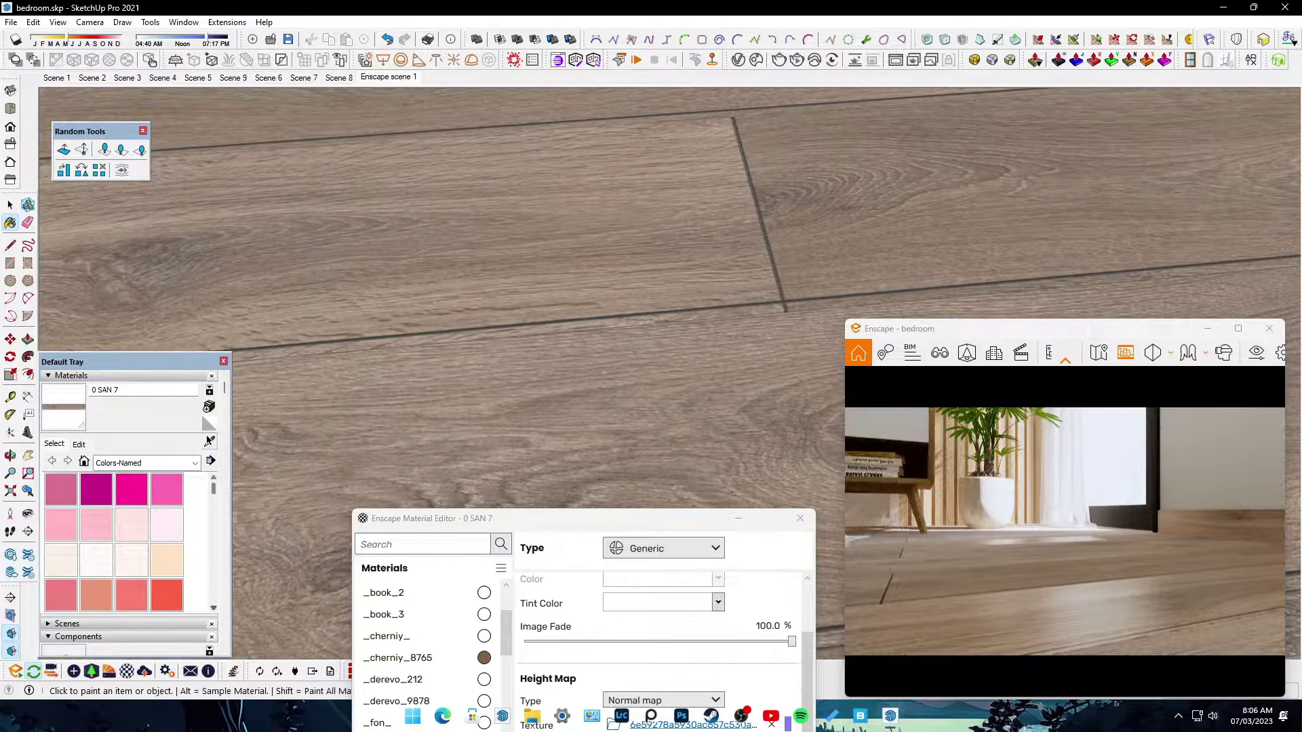
- Switch to the 0 SAN 6 material and check its normal texture settings
{"action": "left_click_drag", "start_coordinate": [441, 518], "coordinate": [414, 151]}
{"action": "scroll", "coordinate": [393, 407], "scroll_direction": "down", "scroll_amount": 5}
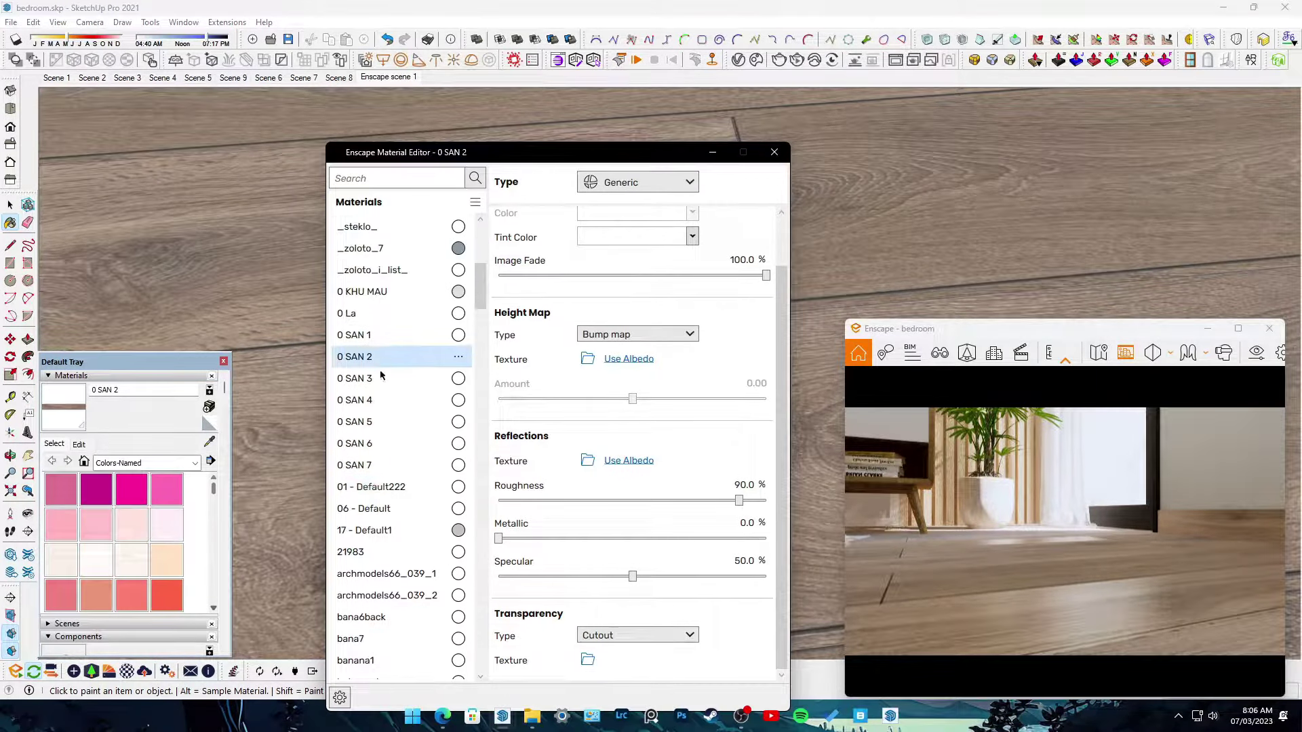
{"action": "left_click", "coordinate": [354, 443]}
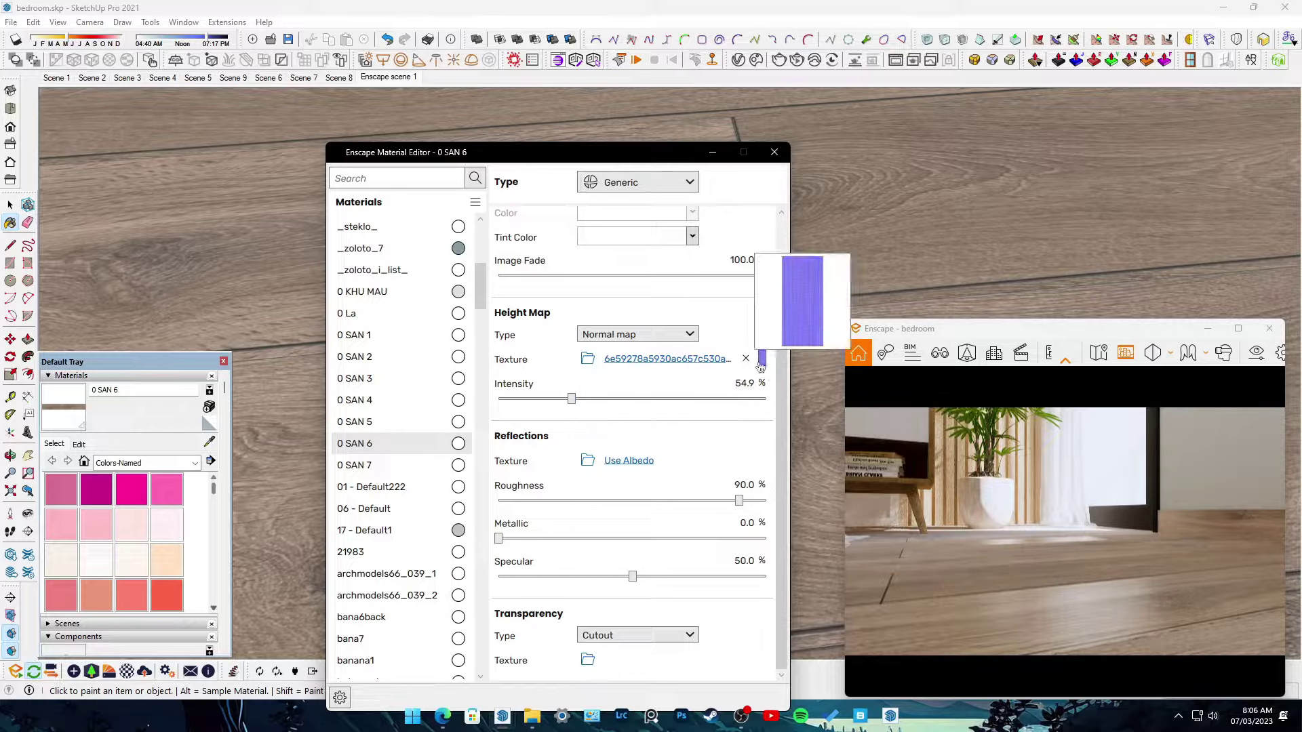
{"action": "left_click", "coordinate": [631, 359]}
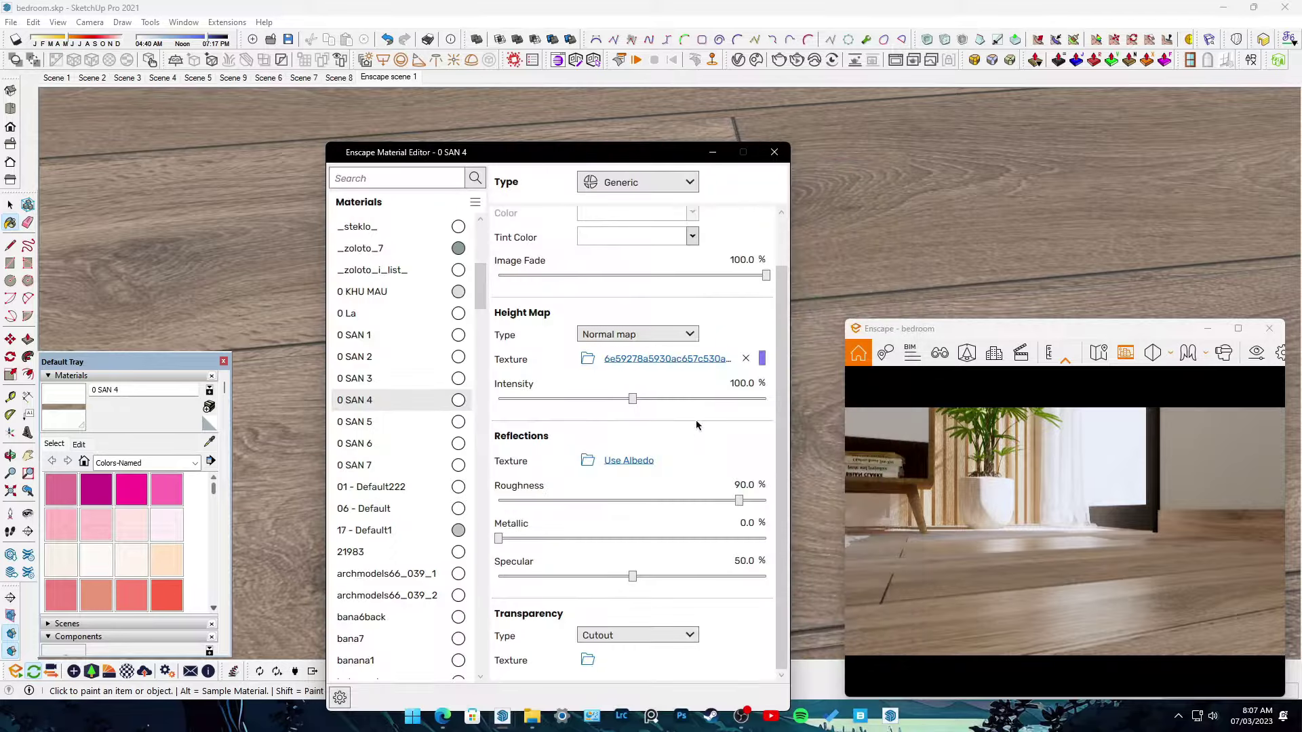
- Load the normal-map image for 0 SAN 3 and review another floor material's roughness texture
{"action": "left_click", "coordinate": [397, 379]}
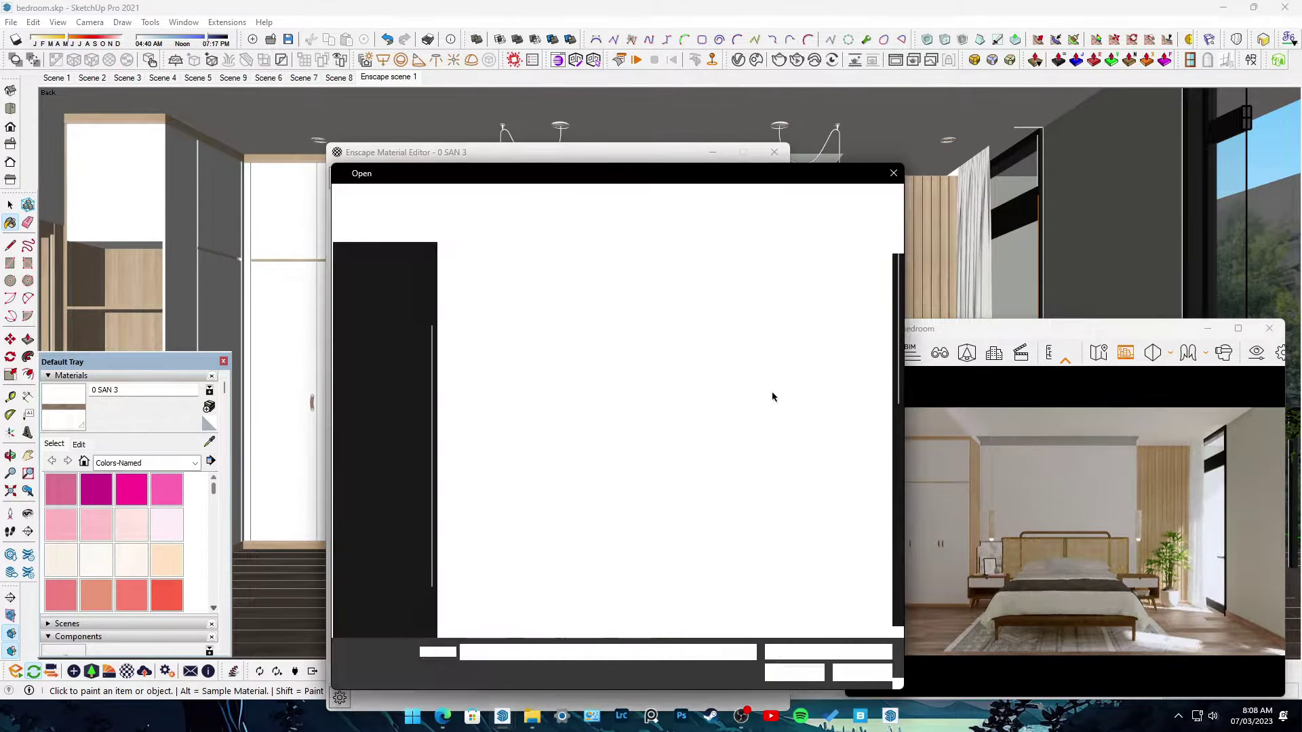
{"action": "double_click", "coordinate": [553, 465]}
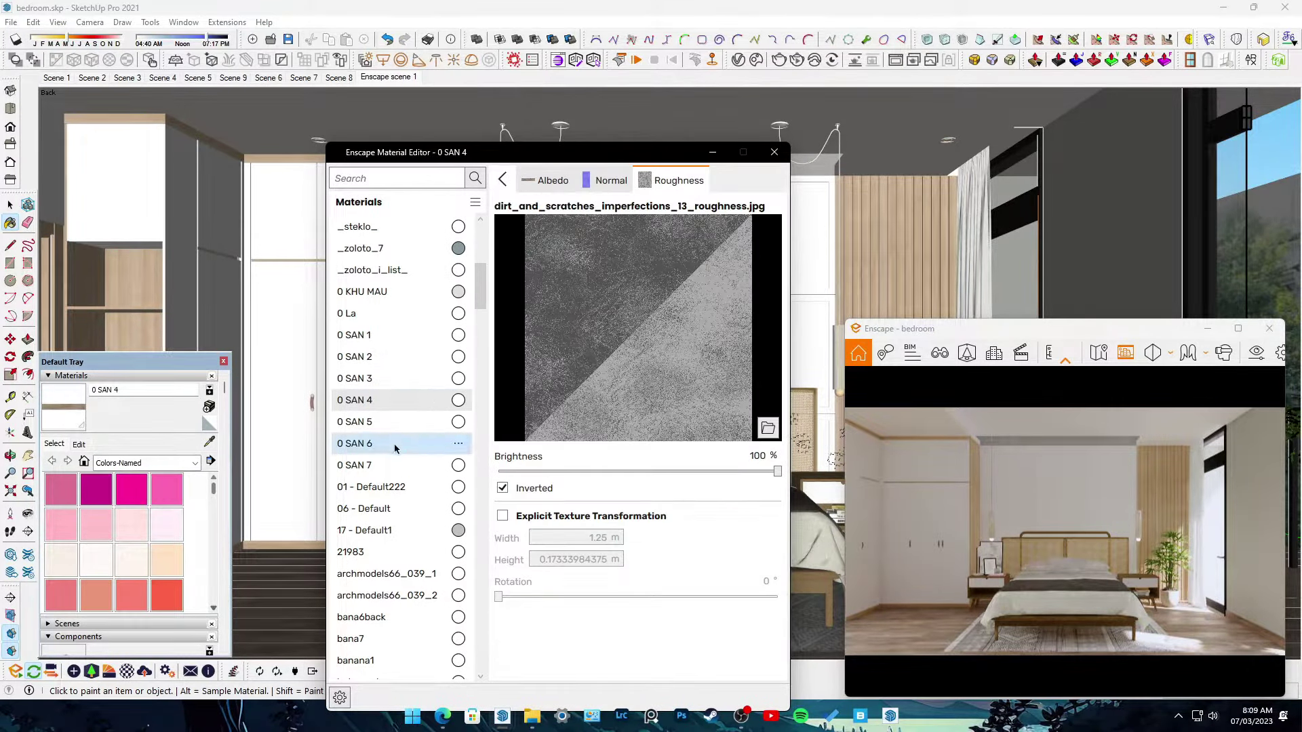
{"action": "left_click", "coordinate": [395, 444]}
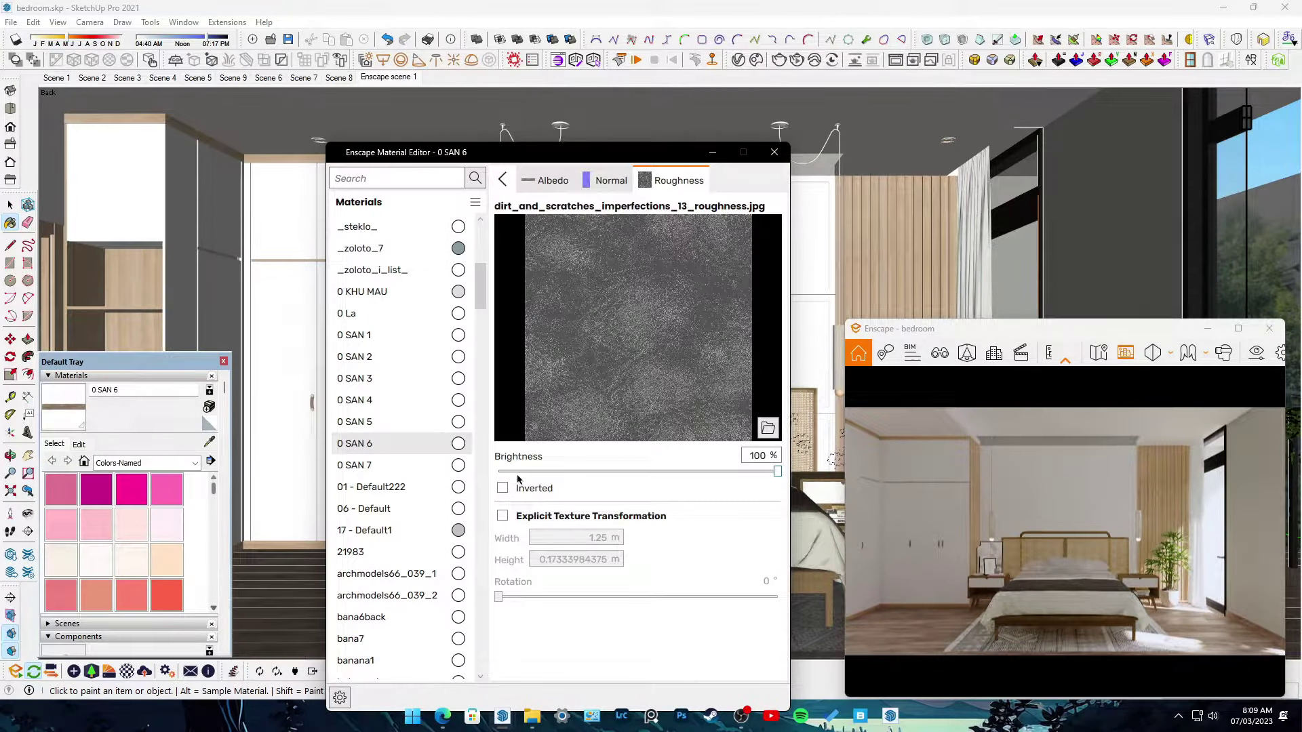
{"action": "left_click", "coordinate": [410, 466]}
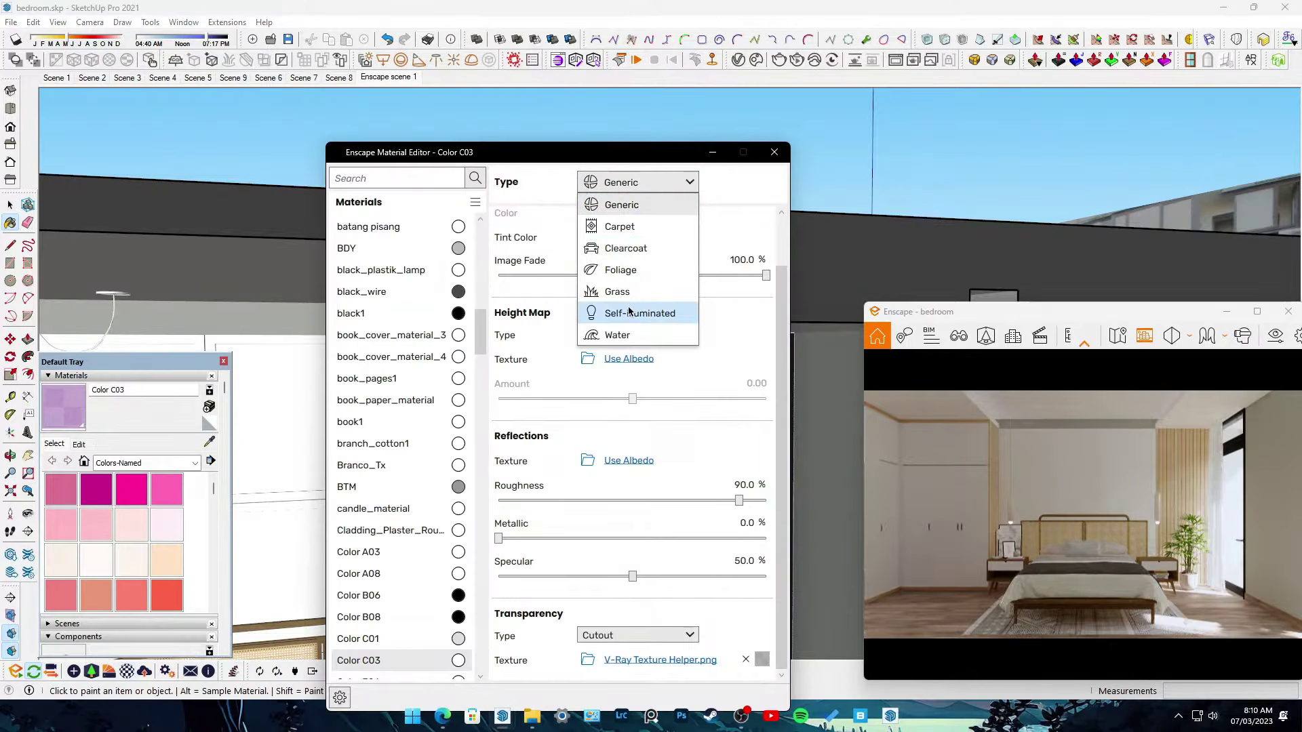
- Make Color C03 self-illuminated in orange and recolour the material from purple to orange
{"action": "left_click", "coordinate": [629, 313]}
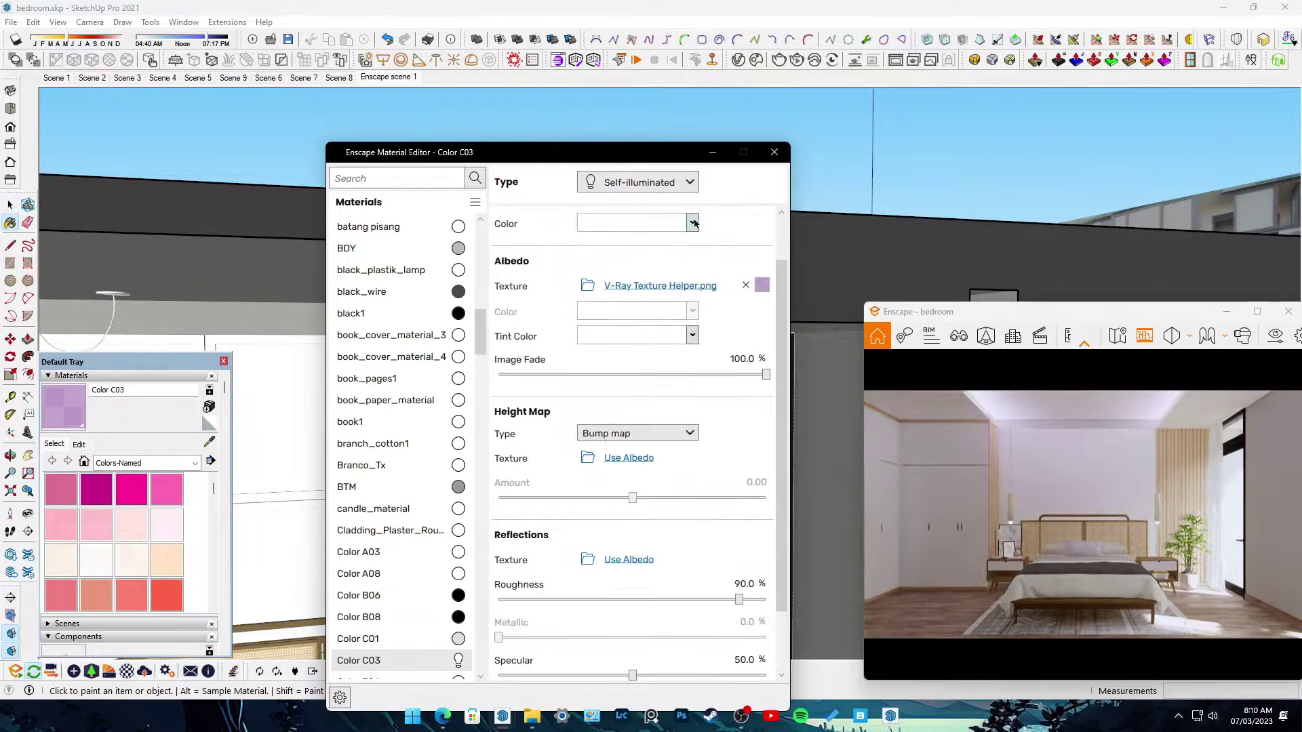
{"action": "left_click", "coordinate": [691, 279]}
{"action": "left_click", "coordinate": [617, 359]}
{"action": "left_click_drag", "start_coordinate": [696, 257], "coordinate": [673, 255]}
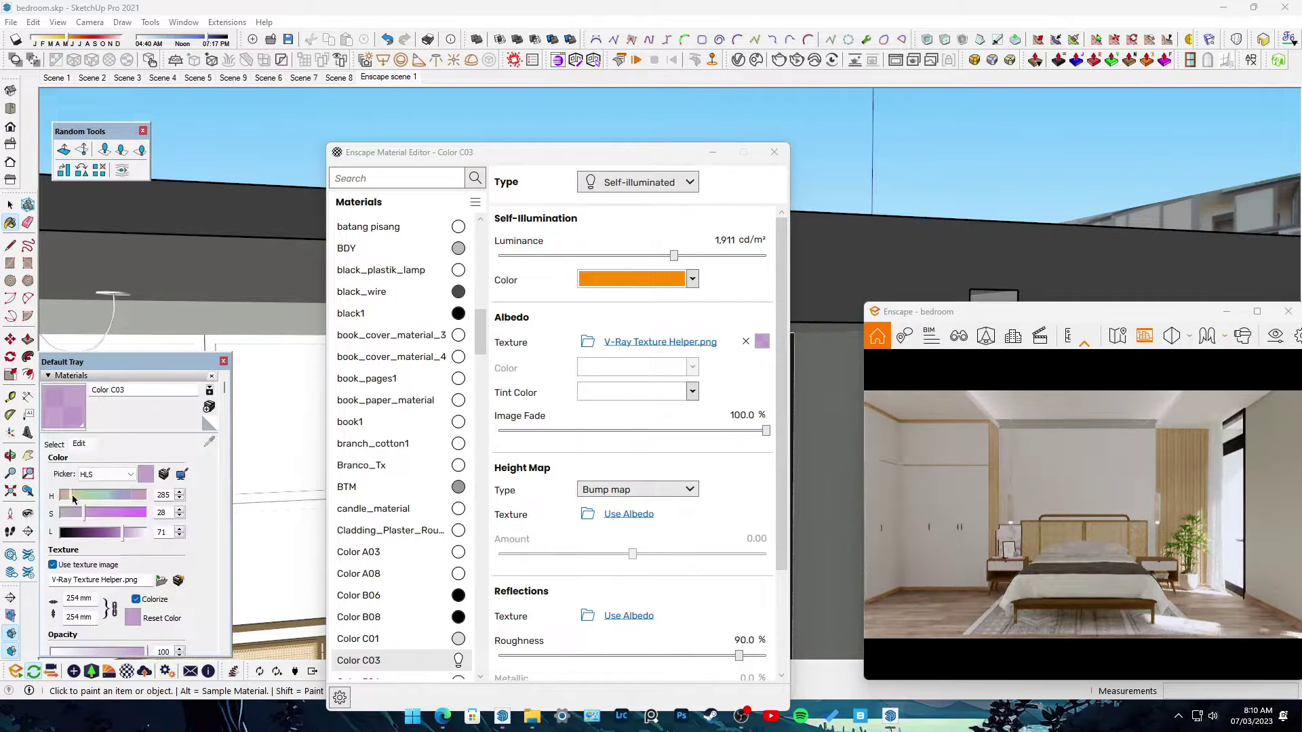
{"action": "left_click_drag", "start_coordinate": [84, 496], "coordinate": [70, 498]}
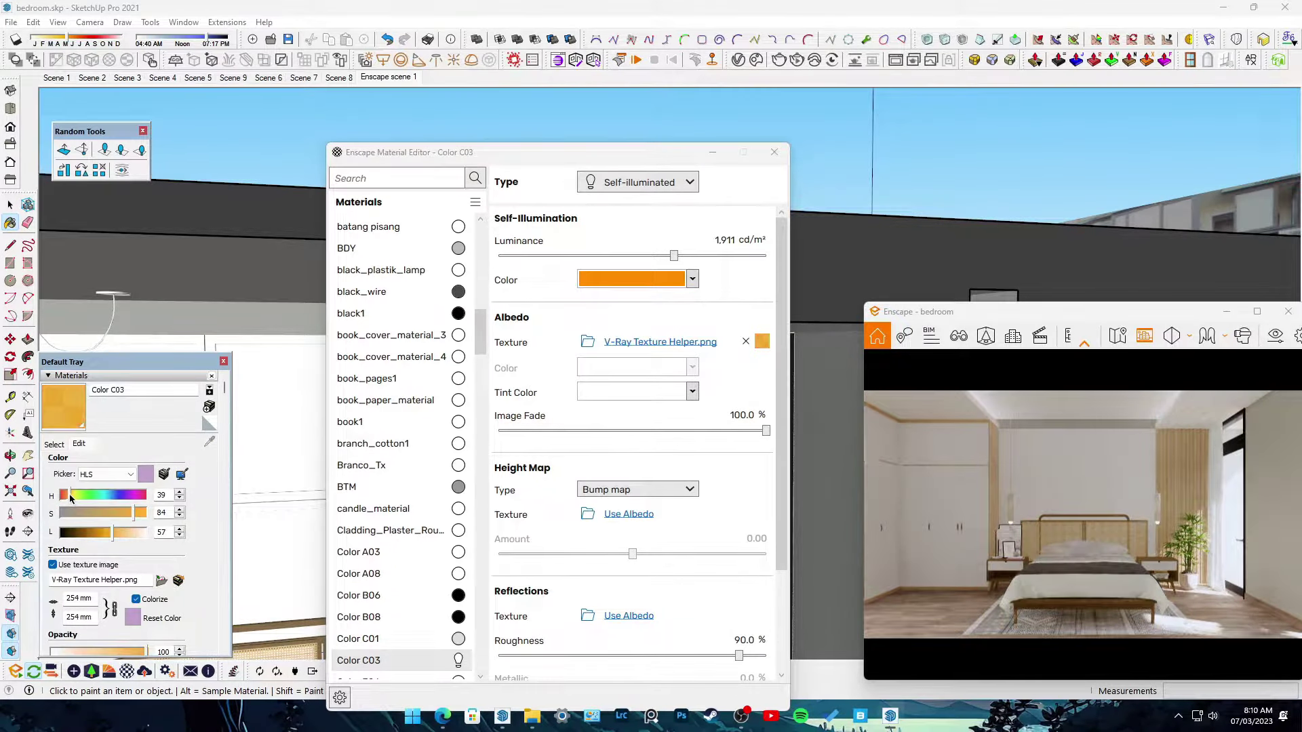
- Switch to a lighter orange glow at about 3,846 cd/m² luminance
{"action": "left_click", "coordinate": [691, 279]}
{"action": "left_click", "coordinate": [610, 411]}
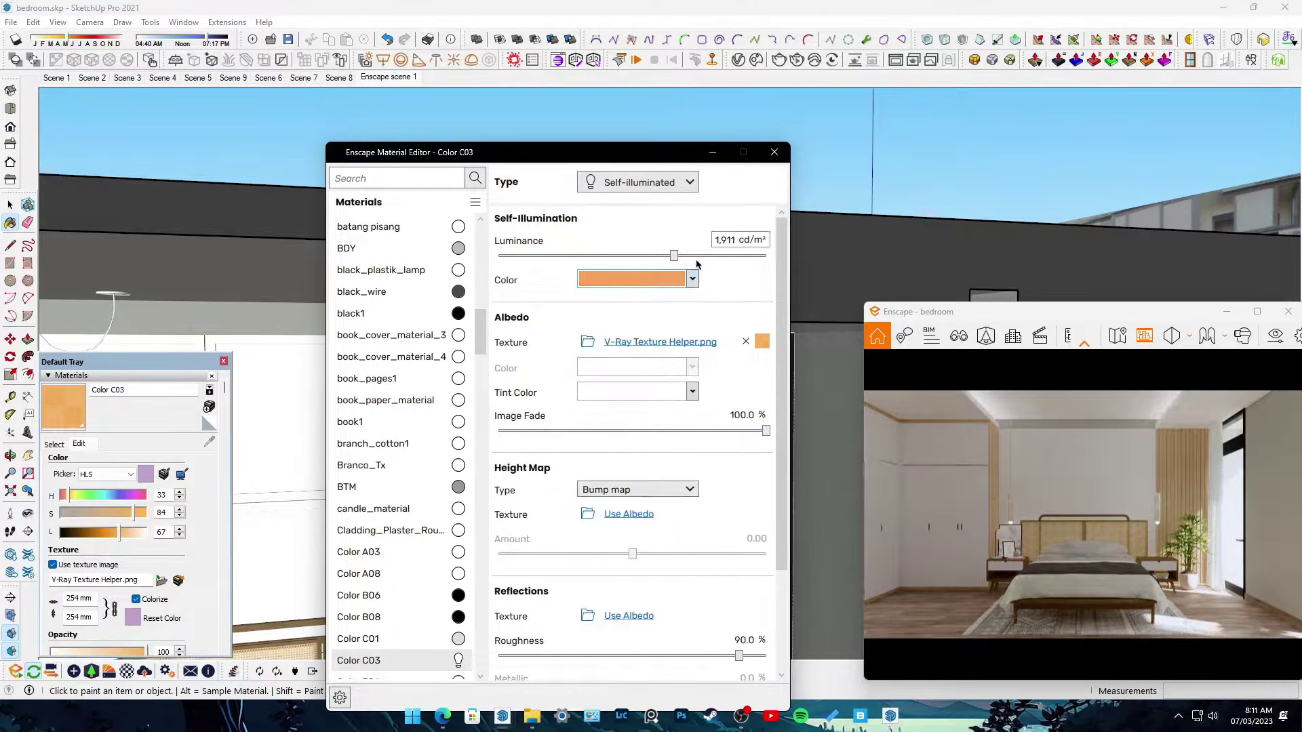
{"action": "left_click_drag", "start_coordinate": [674, 256], "coordinate": [702, 256]}
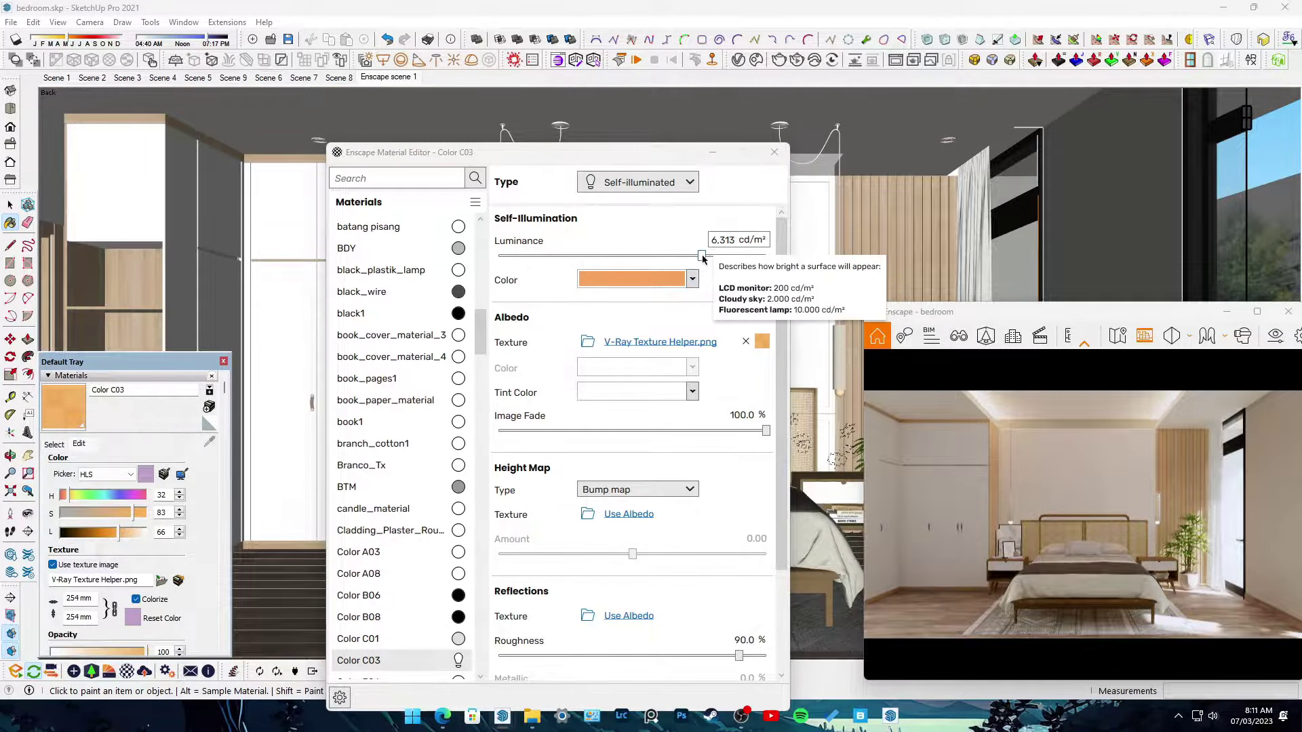
{"action": "left_click_drag", "start_coordinate": [702, 256], "coordinate": [689, 255]}
{"action": "left_click", "coordinate": [807, 412]}
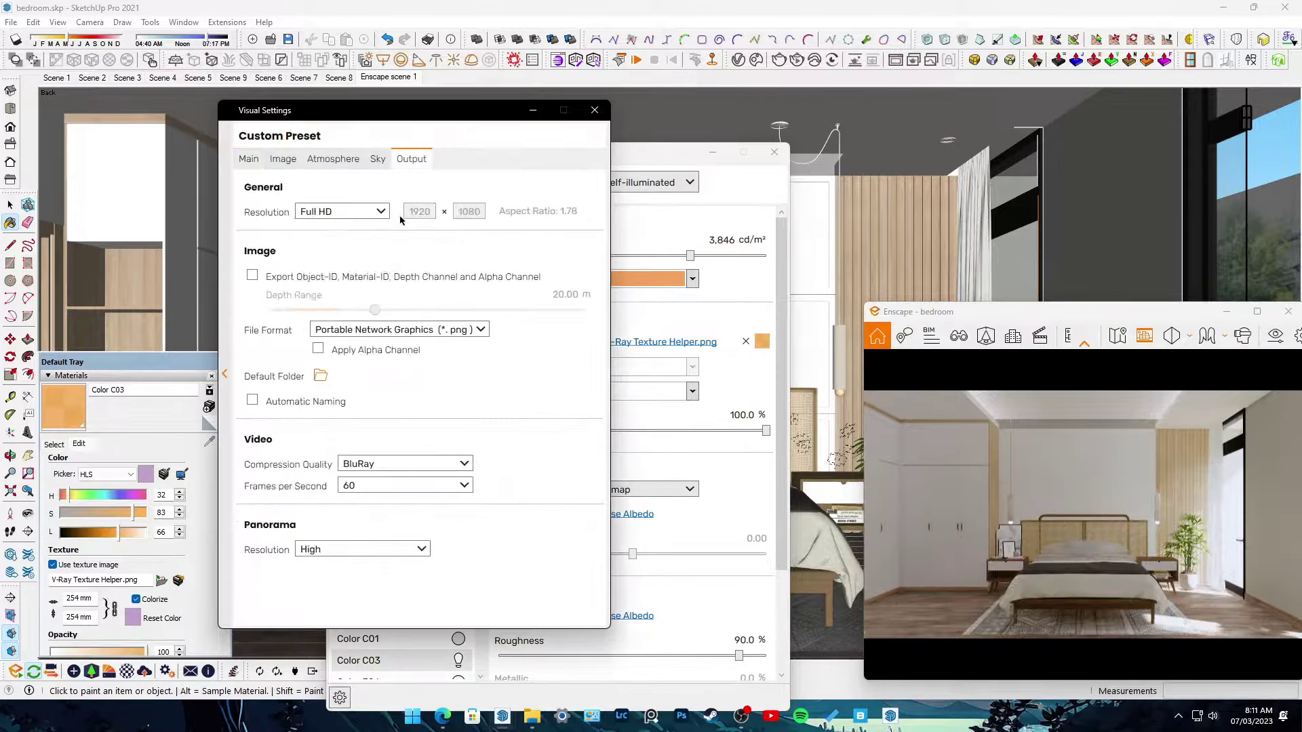
- Place a 0.08 × 0.12 m rectangular Enscape light in the orange ceiling cove corner
{"action": "left_click", "coordinate": [534, 116]}
{"action": "scroll", "coordinate": [575, 377], "scroll_direction": "up", "scroll_amount": 5}
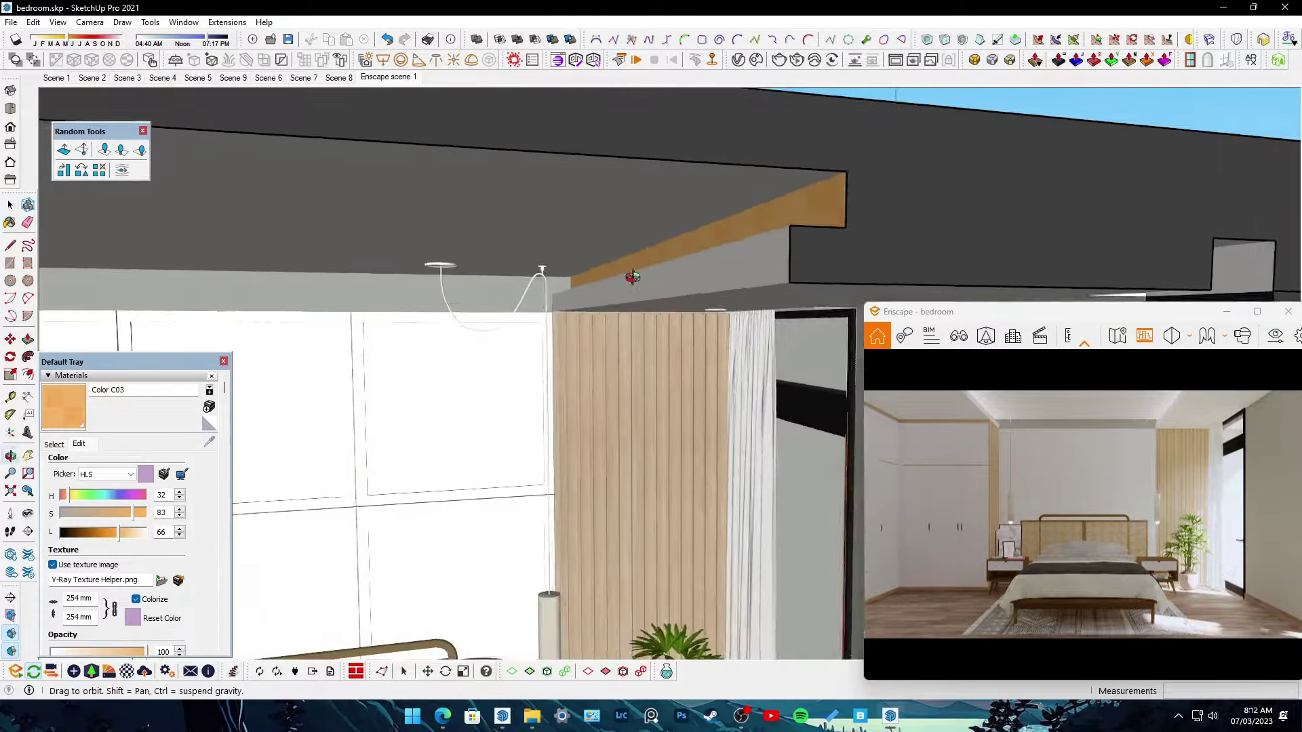
{"action": "scroll", "coordinate": [552, 299], "scroll_direction": "down", "scroll_amount": 5}
{"action": "scroll", "coordinate": [581, 354], "scroll_direction": "up", "scroll_amount": 5}
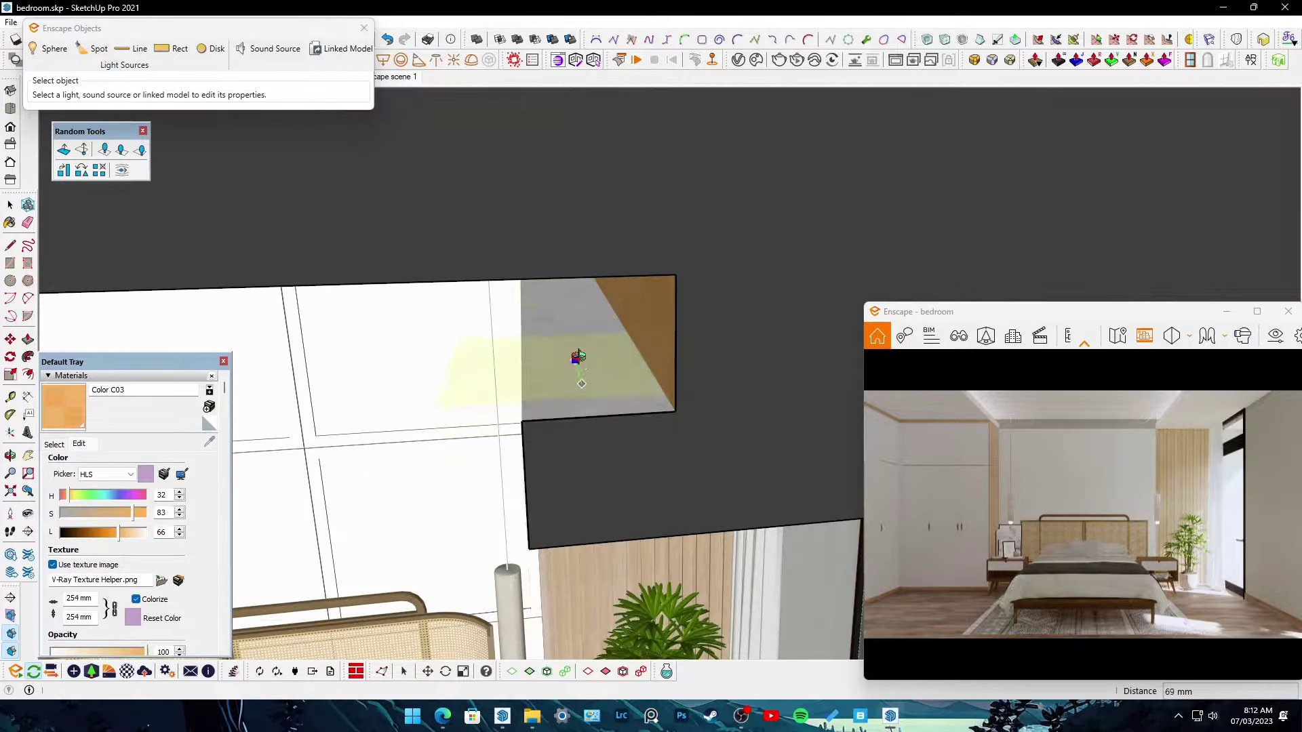
{"action": "left_click", "coordinate": [619, 340]}
{"action": "mouse_move", "coordinate": [610, 299]}
{"action": "middle_mouse_down"}
{"action": "mouse_move", "coordinate": [638, 153]}
{"action": "mouse_move", "coordinate": [612, 331]}
{"action": "middle_mouse_up"}
{"action": "left_click", "coordinate": [637, 152]}
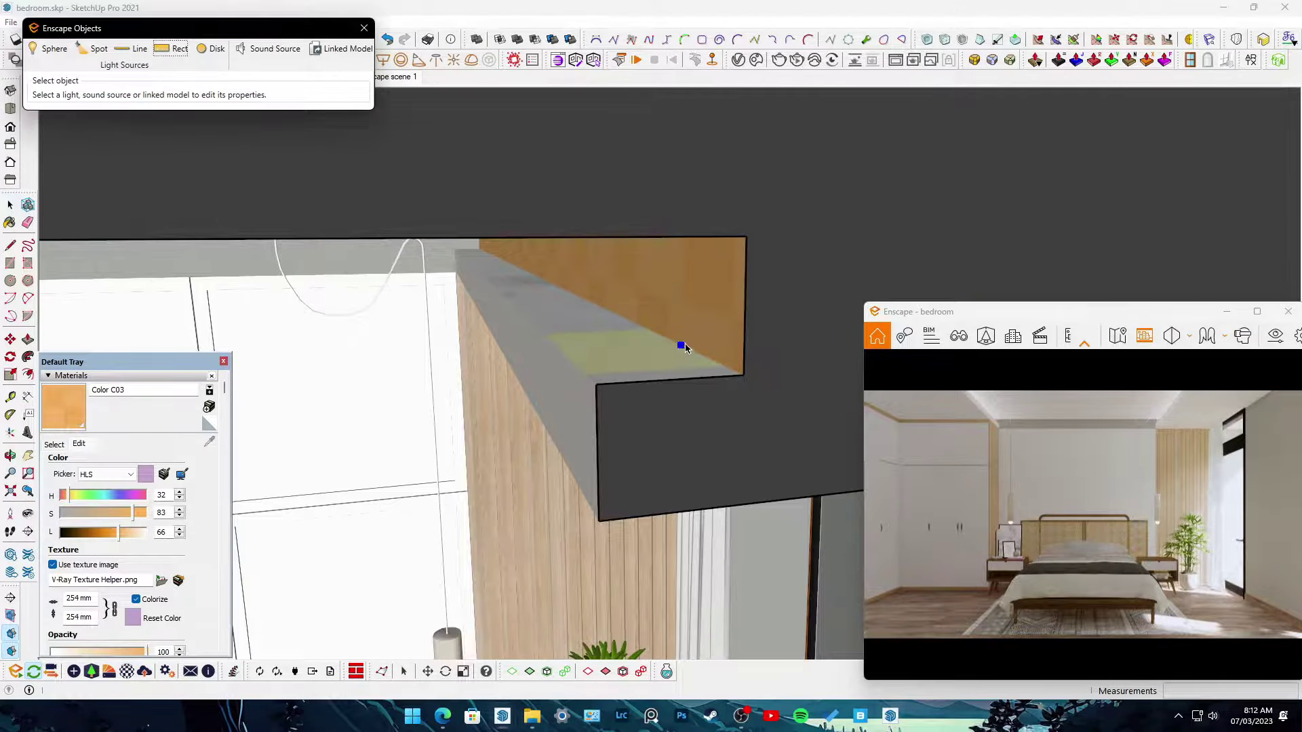
{"action": "scroll", "coordinate": [486, 248], "scroll_direction": "up", "scroll_amount": 5}
{"action": "scroll", "coordinate": [486, 247], "scroll_direction": "down", "scroll_amount": 5}
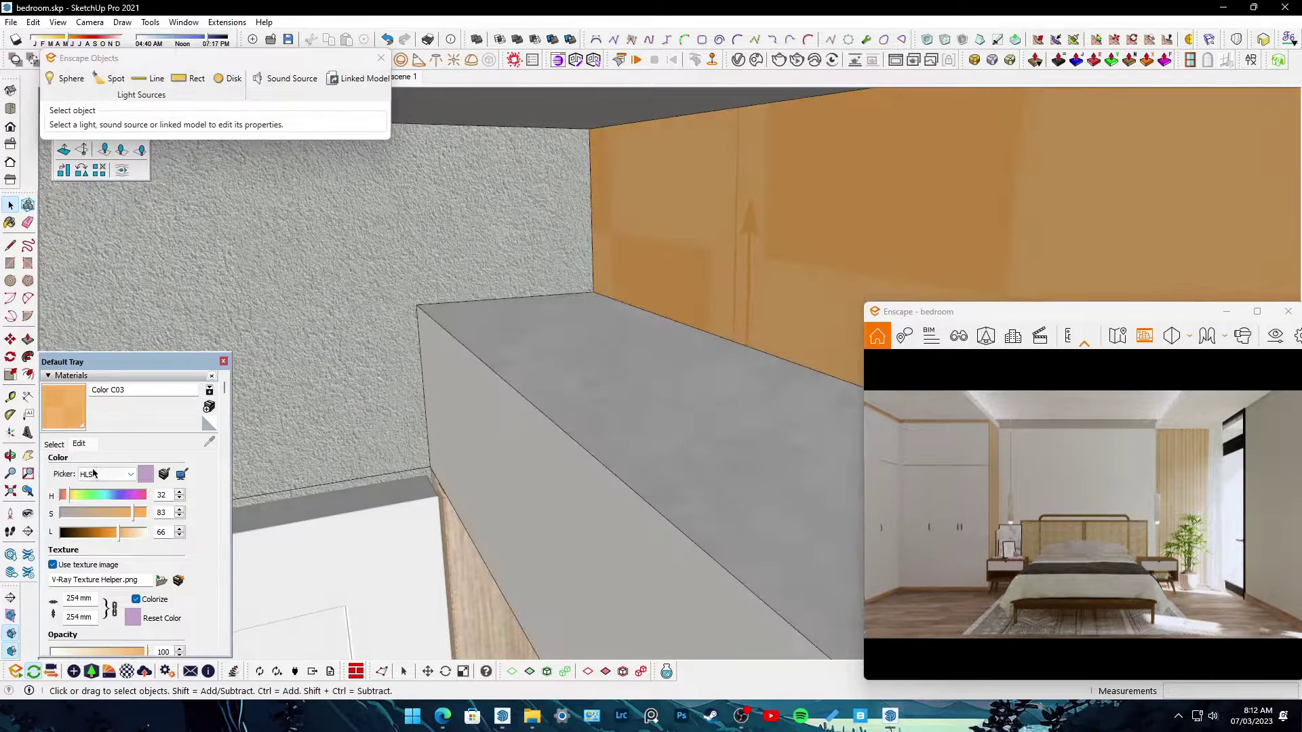
{"action": "left_click", "coordinate": [593, 291]}
{"action": "left_click", "coordinate": [588, 128]}
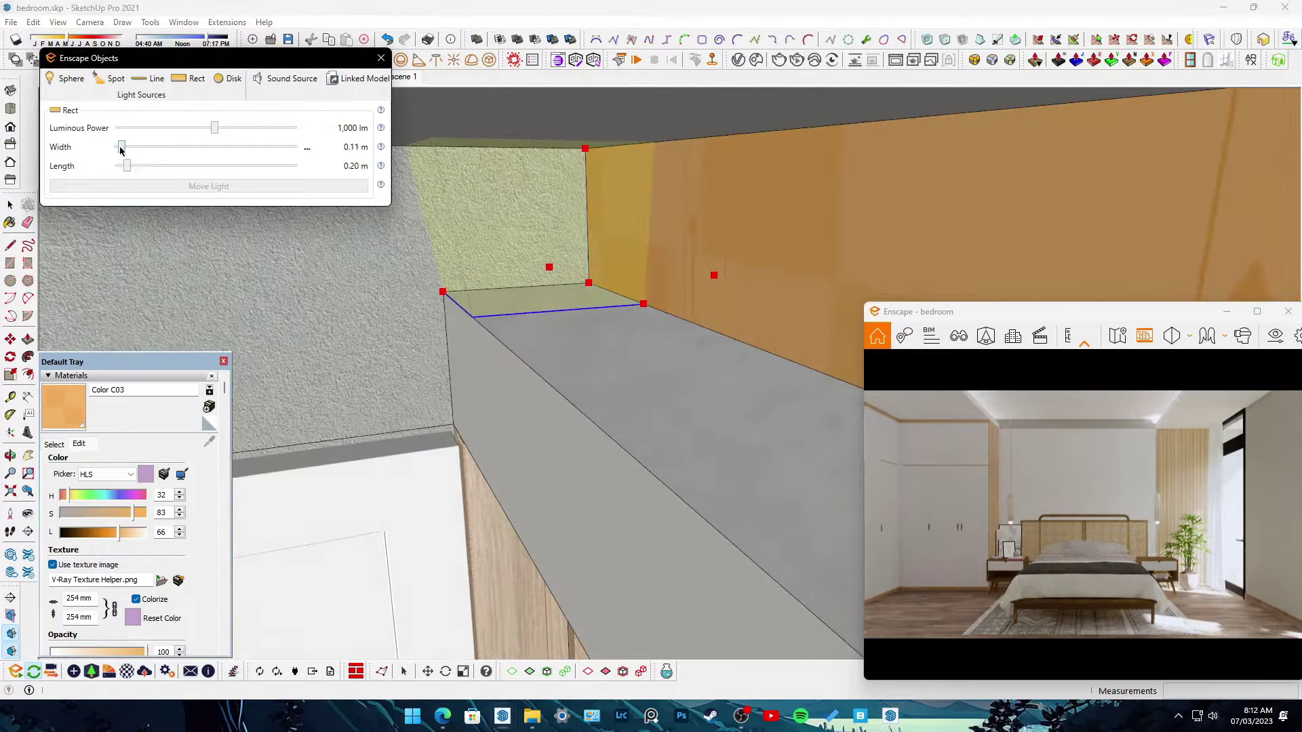
- Try copying the new light along the cove using Move with Ctrl
{"action": "left_click", "coordinate": [204, 186]}
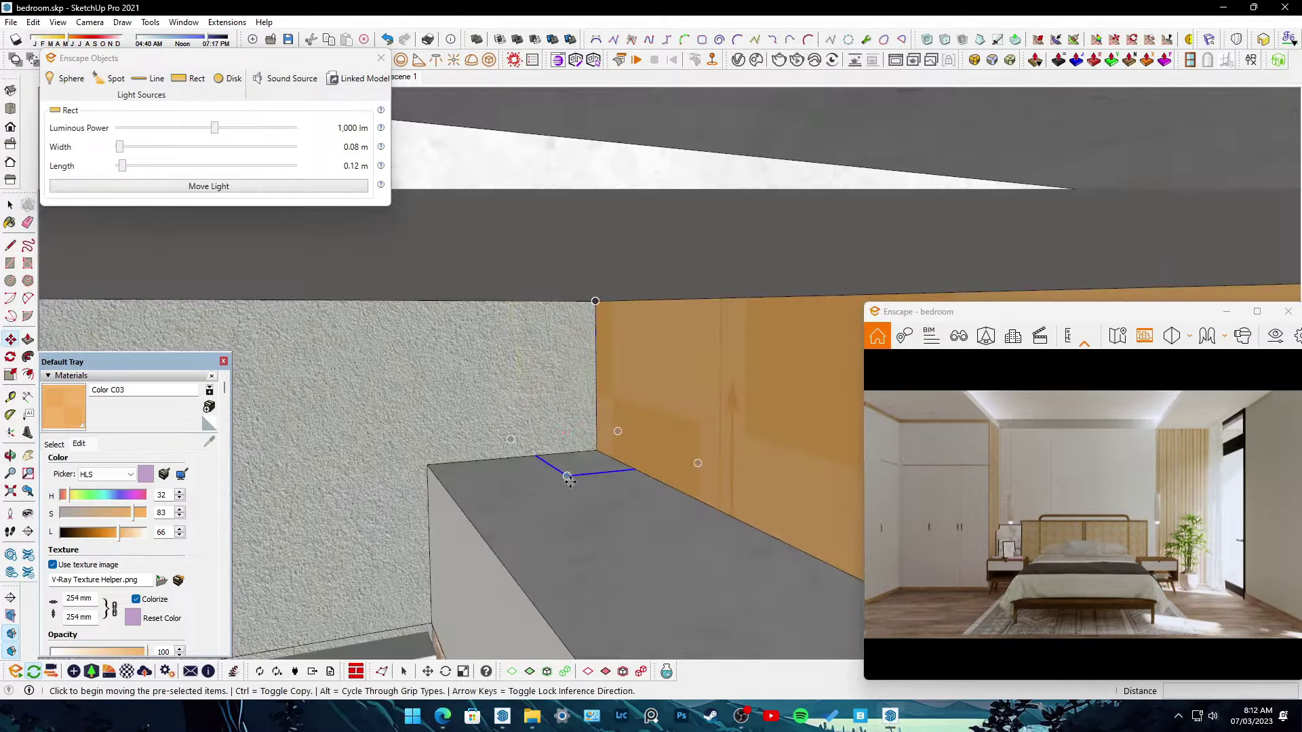
{"action": "scroll", "coordinate": [464, 383], "scroll_direction": "down", "scroll_amount": 3}
{"action": "middle_click_drag", "start_coordinate": [464, 383], "coordinate": [402, 355]}
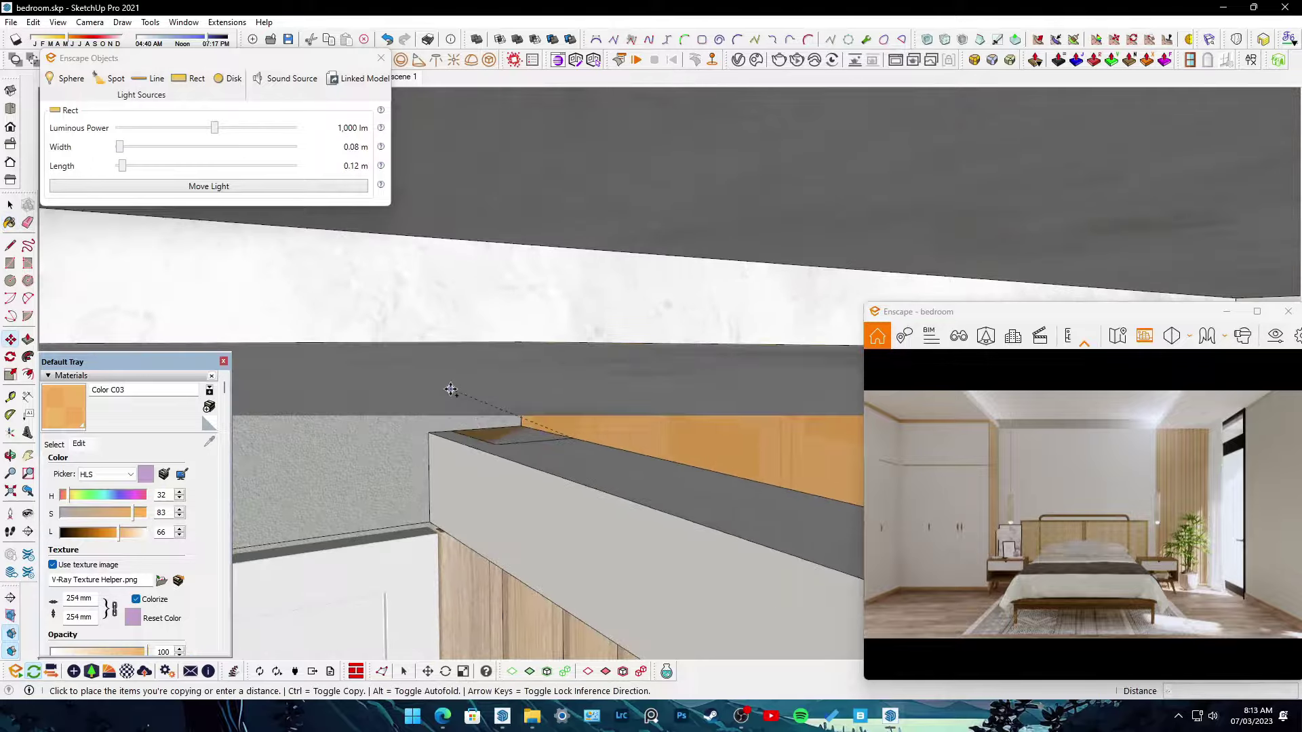
{"action": "key", "text": "ctrl"}
{"action": "scroll", "coordinate": [403, 355], "scroll_direction": "down", "scroll_amount": 5}
{"action": "type", "text": "/2"}
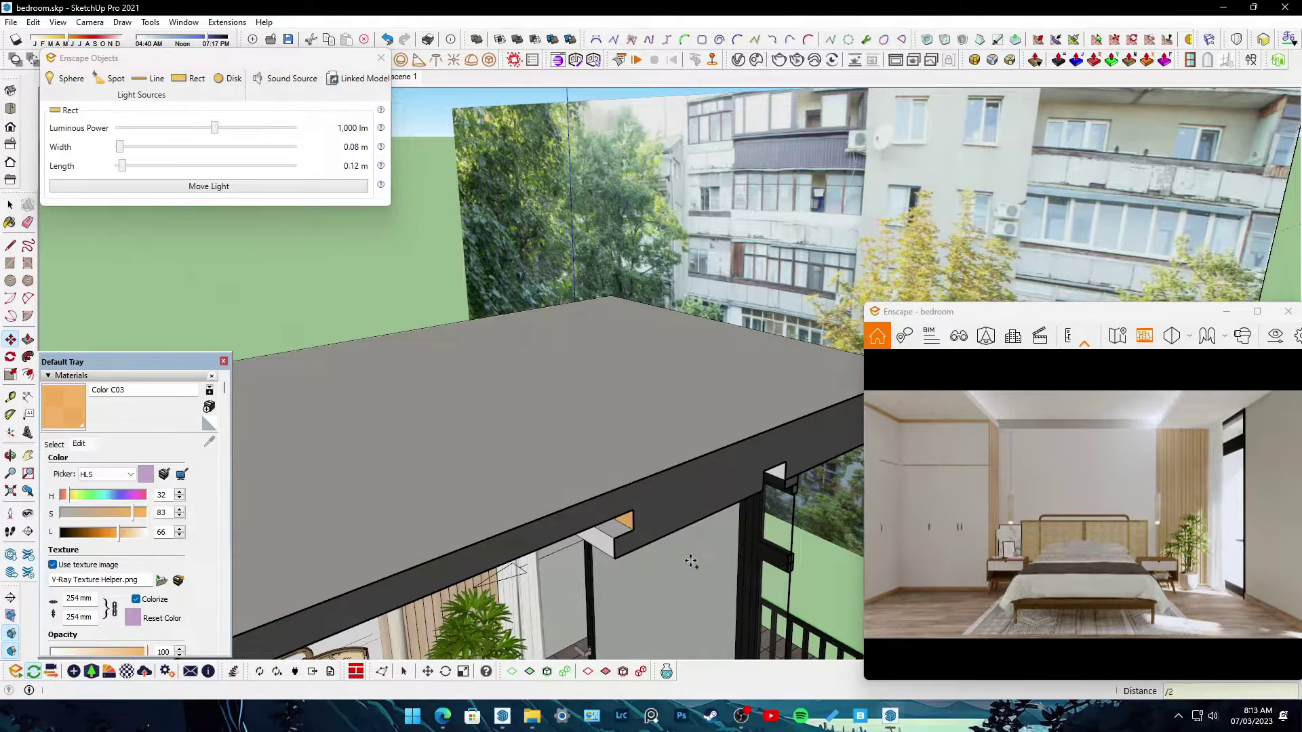
{"action": "type", "text": "0"}
{"action": "key", "text": "Return"}
{"action": "scroll", "coordinate": [661, 562], "scroll_direction": "up", "scroll_amount": 4}
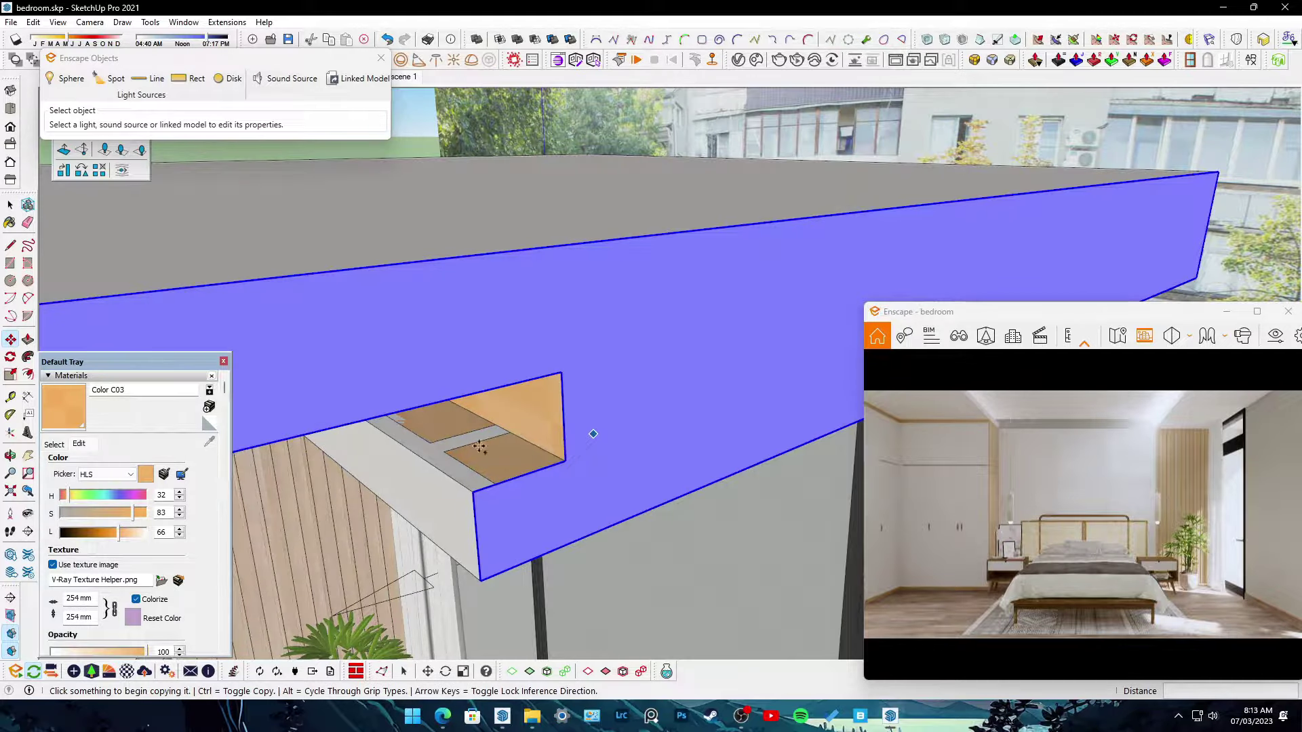
{"action": "right_click", "coordinate": [590, 436]}
{"action": "key", "text": "space"}
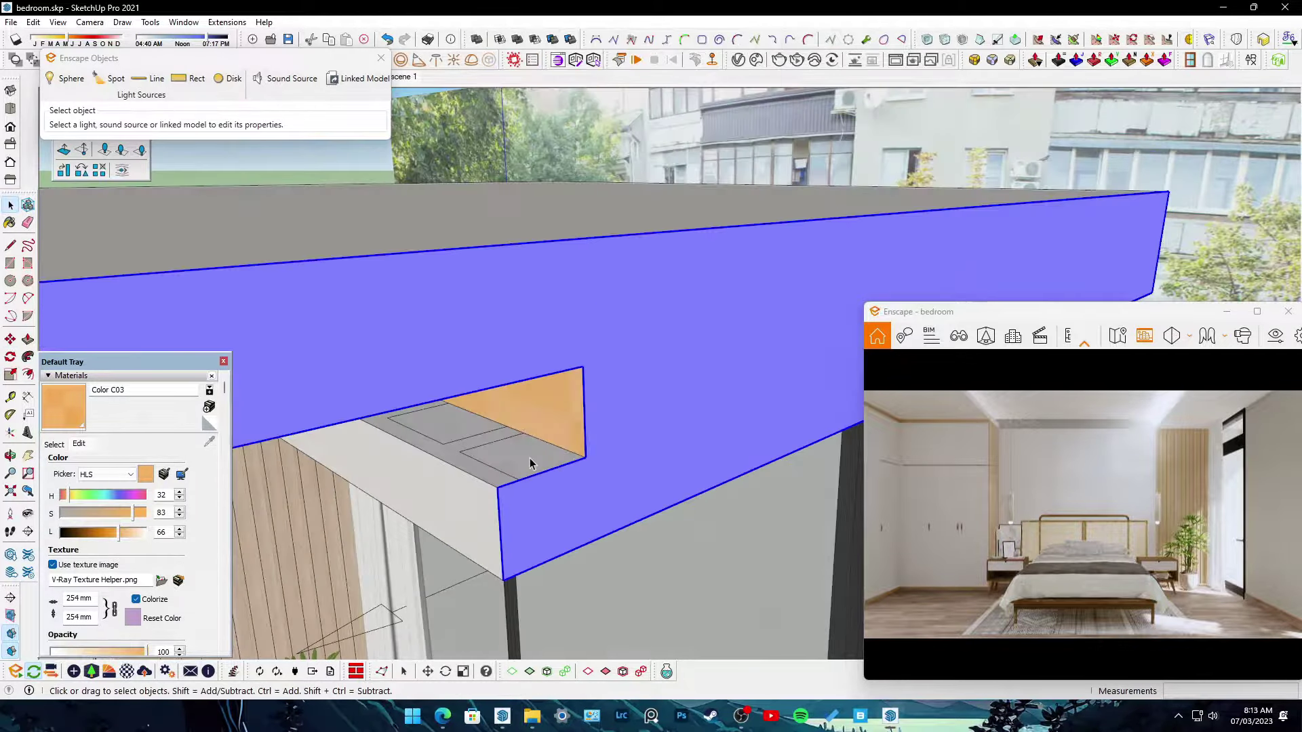
- Array copies of the cove light along the cove with a /28 Move-copy
{"action": "left_click", "coordinate": [530, 457]}
{"action": "middle_click_drag", "start_coordinate": [530, 457], "coordinate": [592, 466]}
{"action": "scroll", "coordinate": [590, 467], "scroll_direction": "down", "scroll_amount": 3}
{"action": "key", "text": "m"}
{"action": "key", "text": "ctrl"}
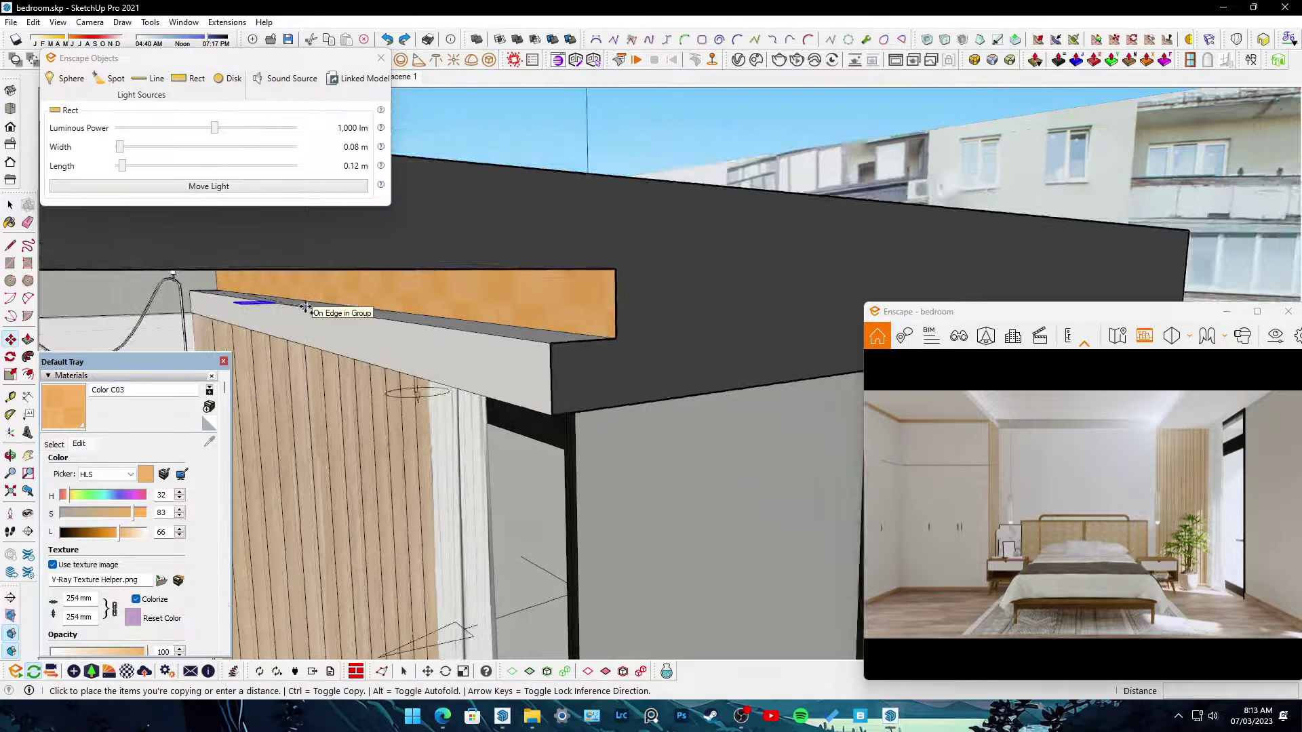
{"action": "type", "text": "/28"}
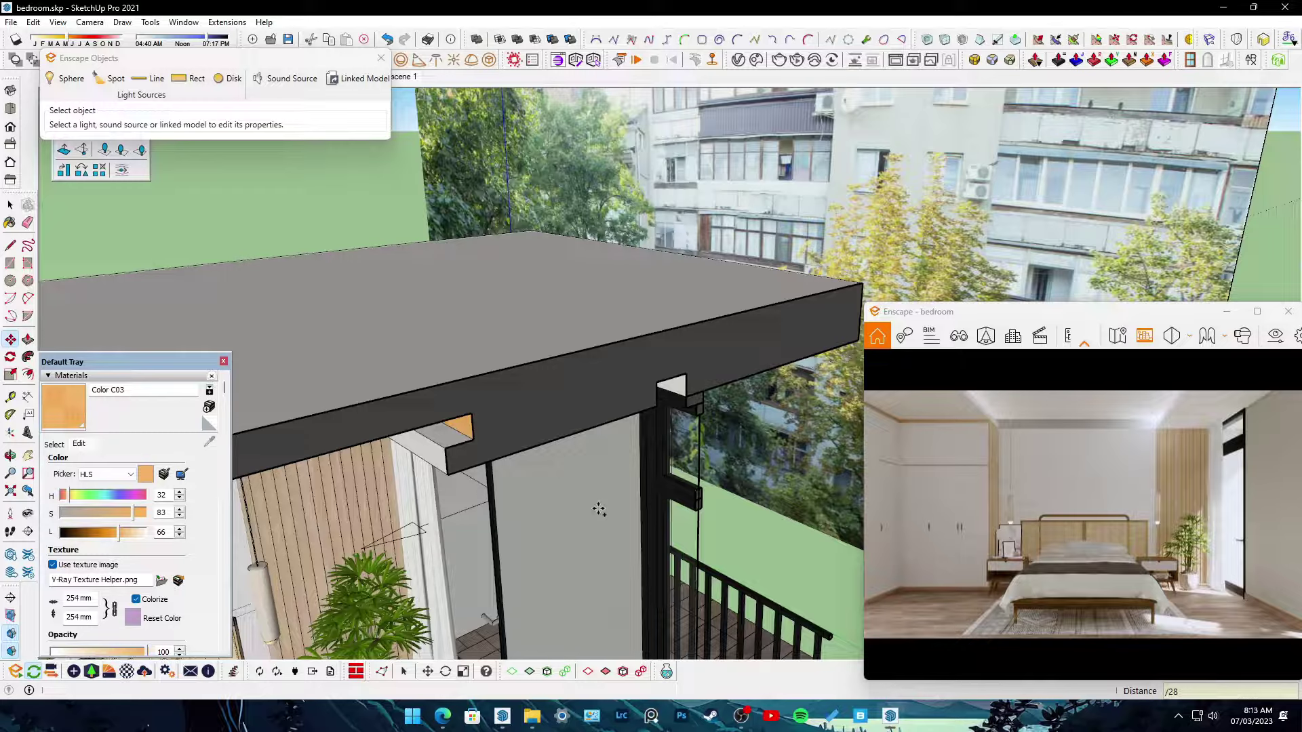
{"action": "key", "text": "Return"}
{"action": "key", "text": "space"}
{"action": "middle_click_drag", "start_coordinate": [598, 509], "coordinate": [391, 252]}
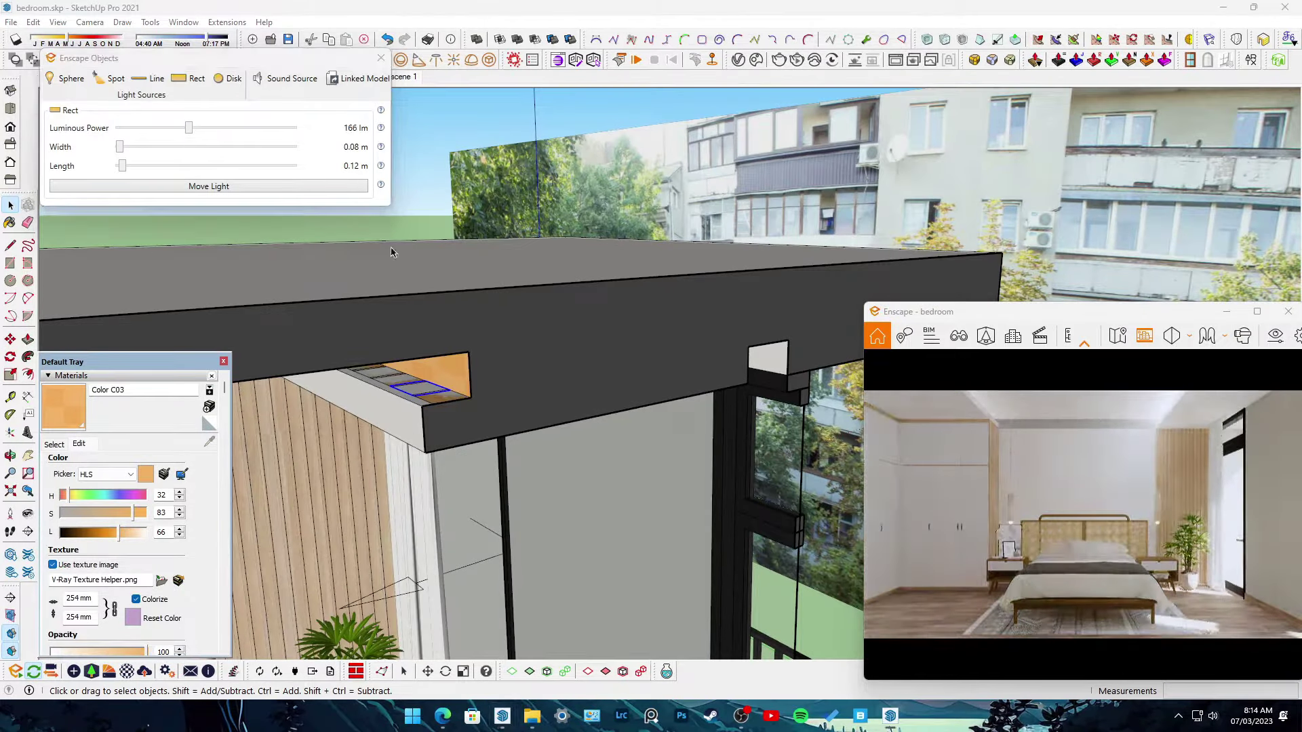
{"action": "left_click", "coordinate": [126, 673]}
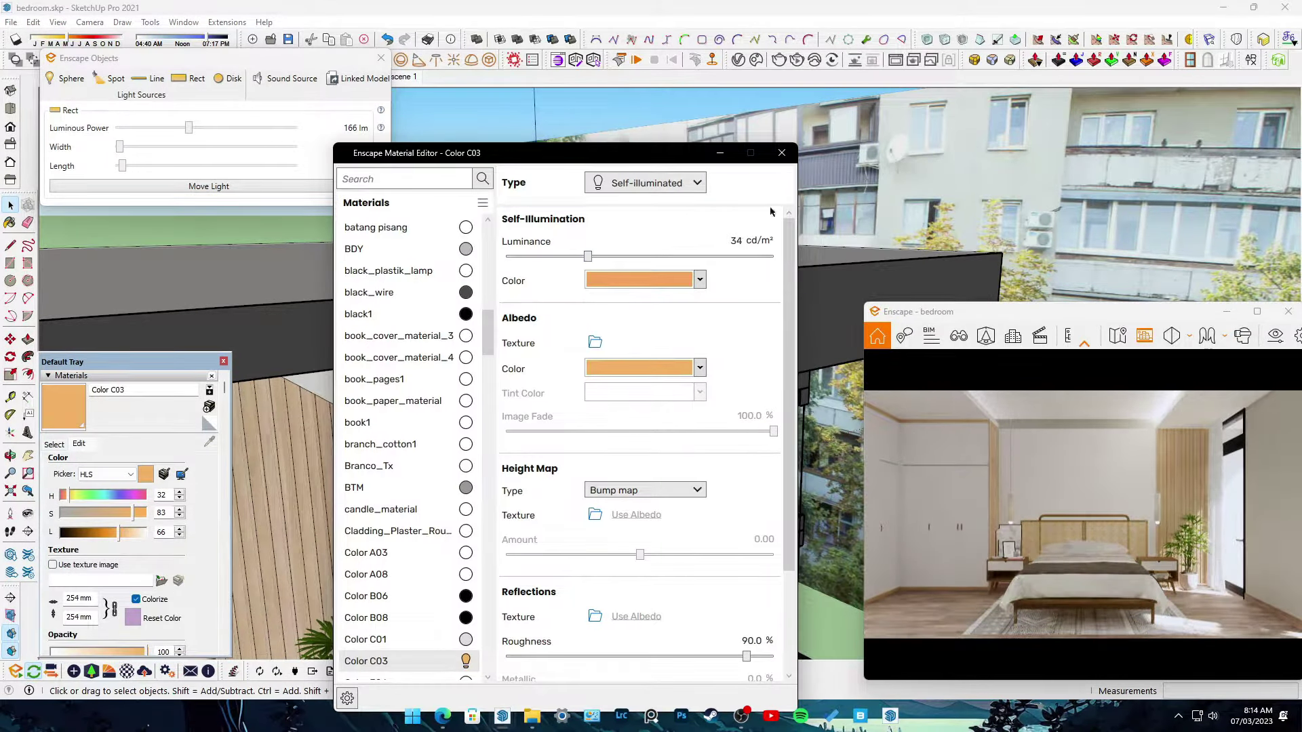
- Lower the rectangular cove light's Luminous Power to 11 lm
{"action": "left_click", "coordinate": [126, 674]}
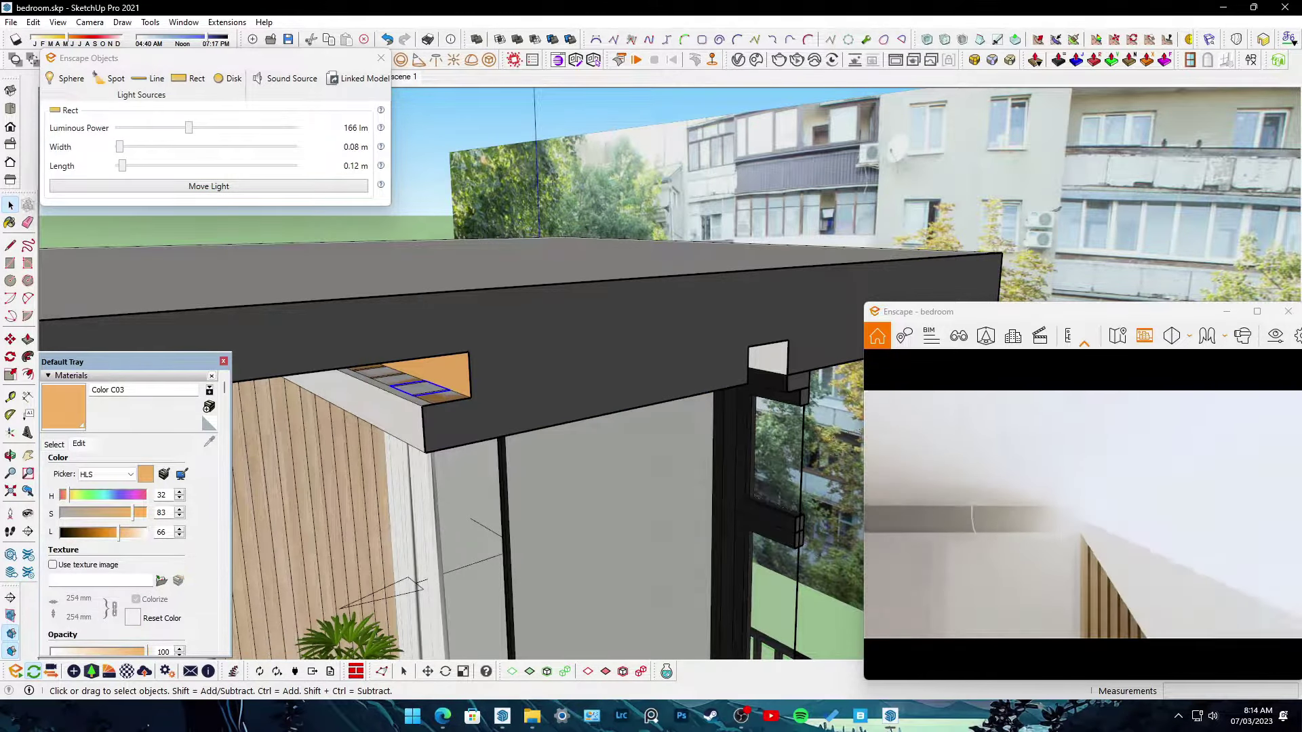
{"action": "left_click_drag", "start_coordinate": [185, 128], "coordinate": [145, 129]}
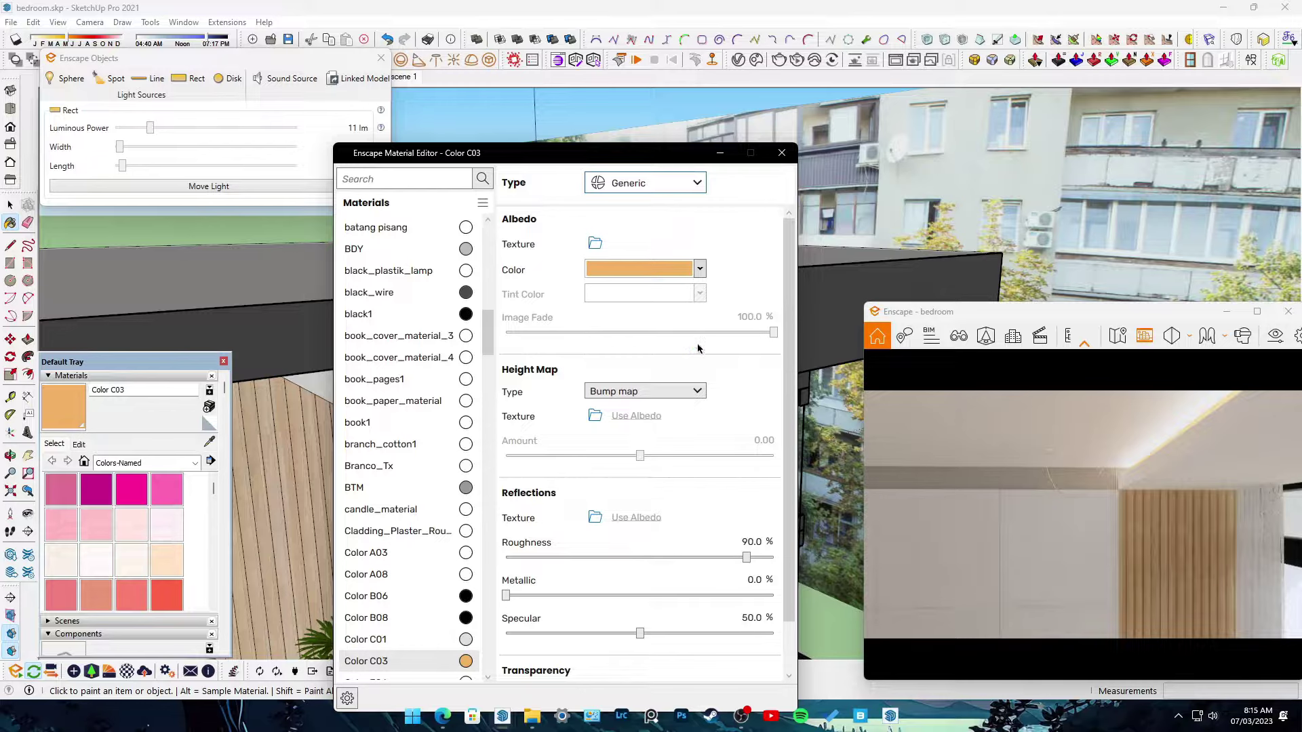
{"action": "left_click", "coordinate": [782, 152]}
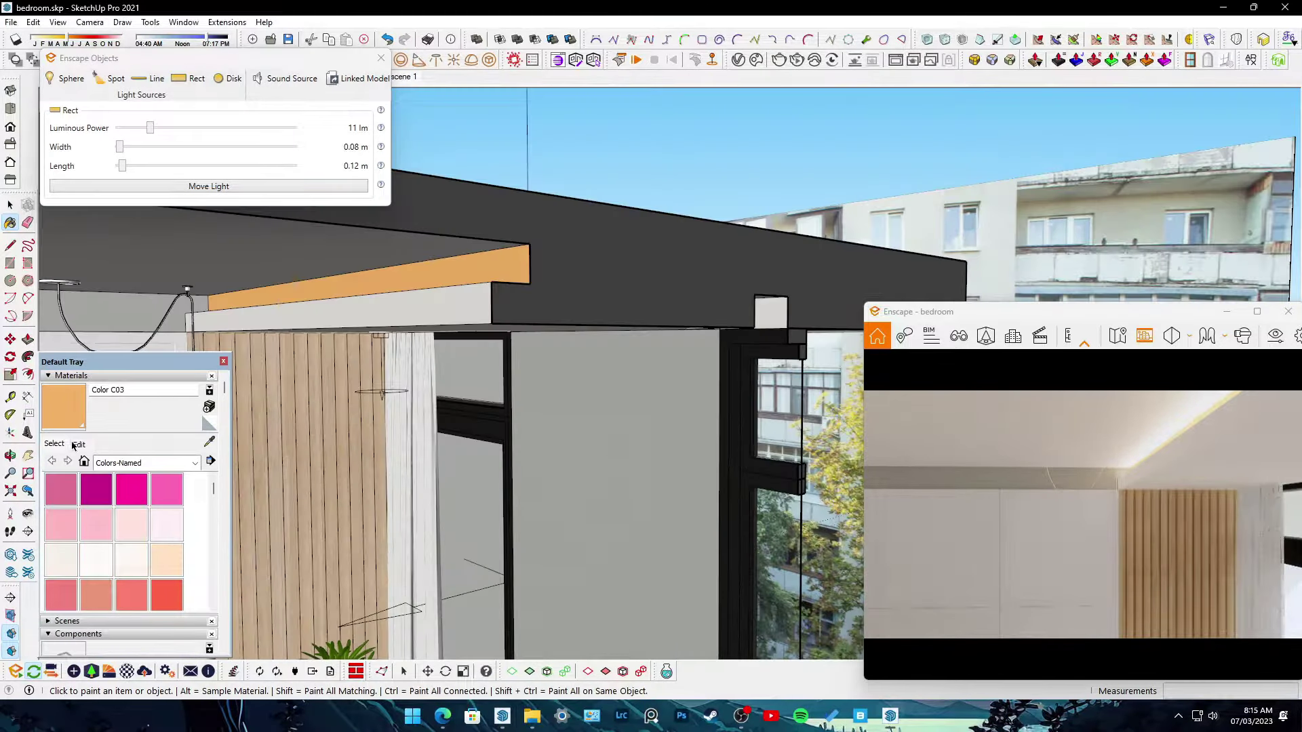
- Make Color C03 a Generic material with a darker orange colour, then return to the bedroom scene
{"action": "left_click", "coordinate": [78, 444]}
{"action": "left_click", "coordinate": [108, 533]}
{"action": "left_click", "coordinate": [931, 335]}
{"action": "left_click", "coordinate": [932, 417]}
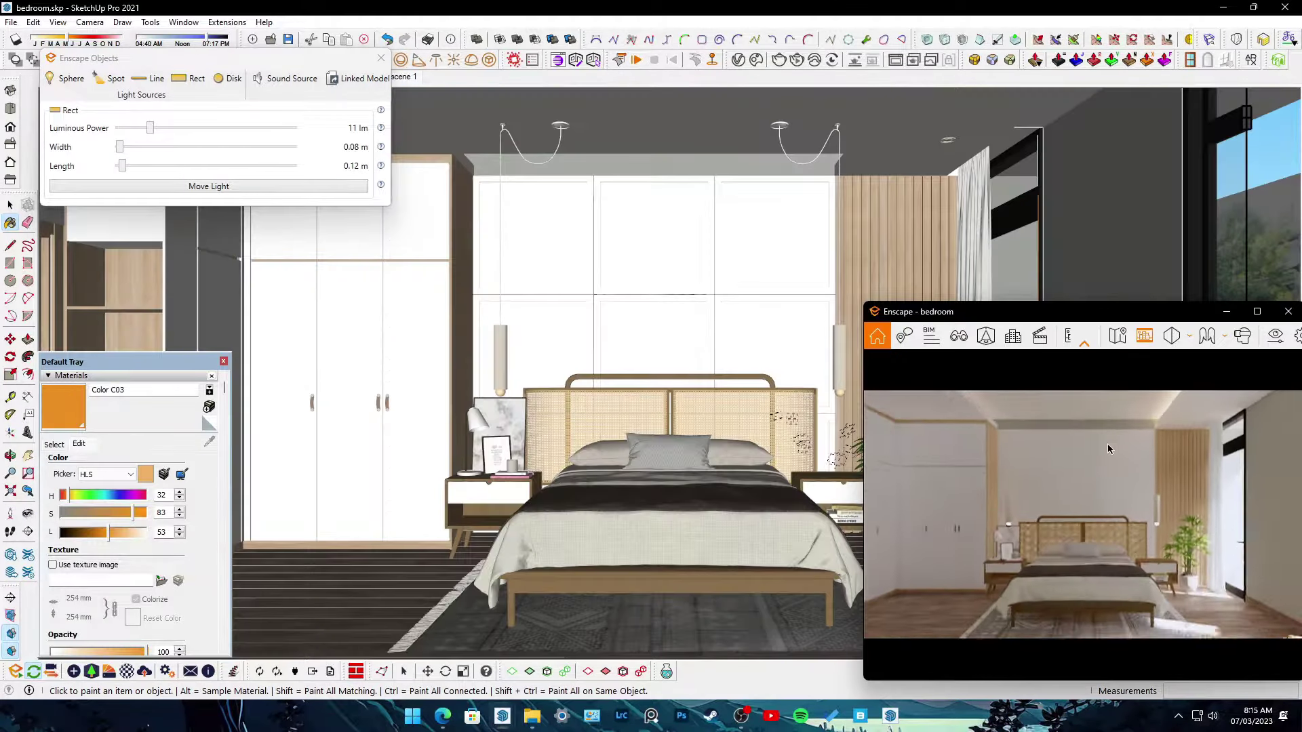
{"action": "key", "text": "space"}
- Select the rectangular cove light and inspect the ceiling edge, cancelling the attempted move
{"action": "scroll", "coordinate": [719, 473], "scroll_direction": "up", "scroll_amount": 10}
{"action": "left_click", "coordinate": [719, 473]}
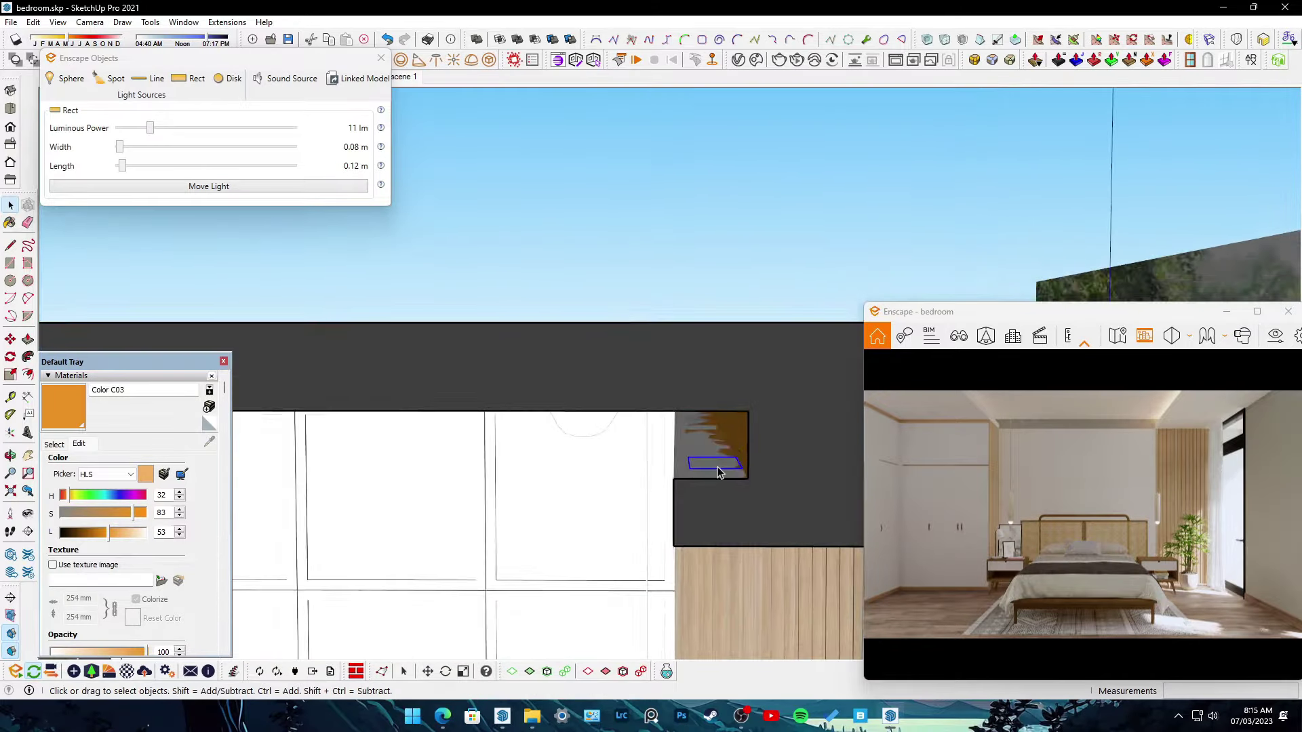
{"action": "right_click", "coordinate": [719, 473]}
{"action": "left_click", "coordinate": [780, 380]}
{"action": "key", "text": "m"}
{"action": "mouse_move", "coordinate": [719, 472]}
{"action": "middle_mouse_down"}
{"action": "mouse_move", "coordinate": [757, 468]}
{"action": "mouse_move", "coordinate": [466, 371]}
{"action": "middle_mouse_up"}
{"action": "key", "text": "space"}
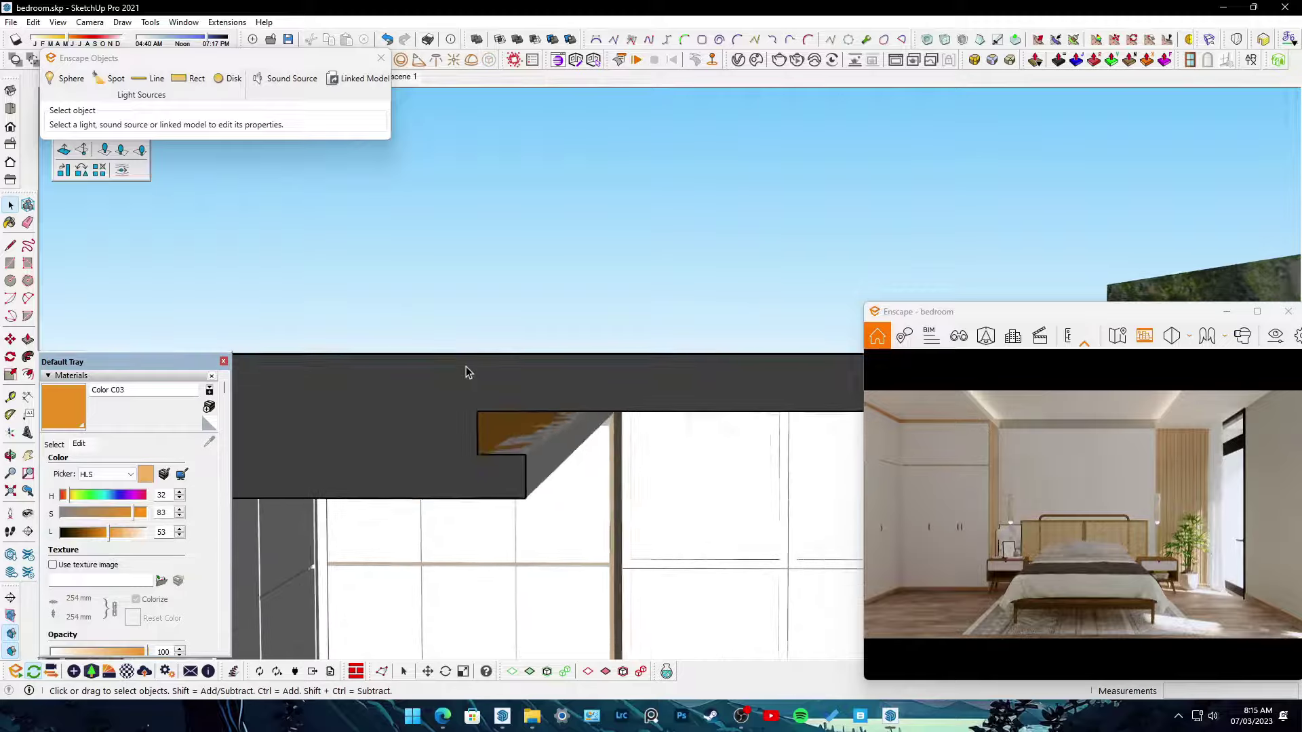
{"action": "scroll", "coordinate": [466, 372], "scroll_direction": "down", "scroll_amount": 6}
{"action": "scroll", "coordinate": [526, 386], "scroll_direction": "down", "scroll_amount": 2}
{"action": "scroll", "coordinate": [515, 440], "scroll_direction": "up", "scroll_amount": 2}
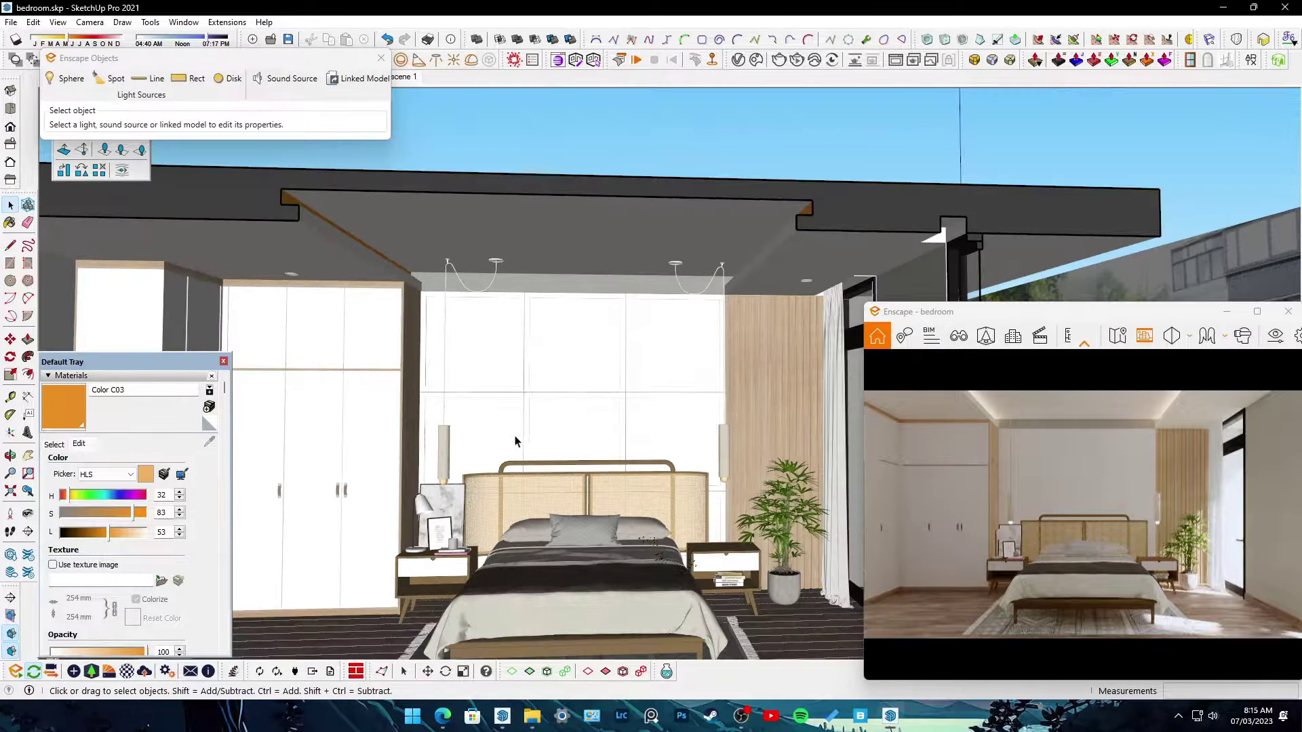
{"action": "scroll", "coordinate": [515, 441], "scroll_direction": "up", "scroll_amount": 2}
{"action": "scroll", "coordinate": [515, 441], "scroll_direction": "up", "scroll_amount": 3}
{"action": "scroll", "coordinate": [528, 421], "scroll_direction": "up", "scroll_amount": 2}
{"action": "scroll", "coordinate": [563, 381], "scroll_direction": "up", "scroll_amount": 1}
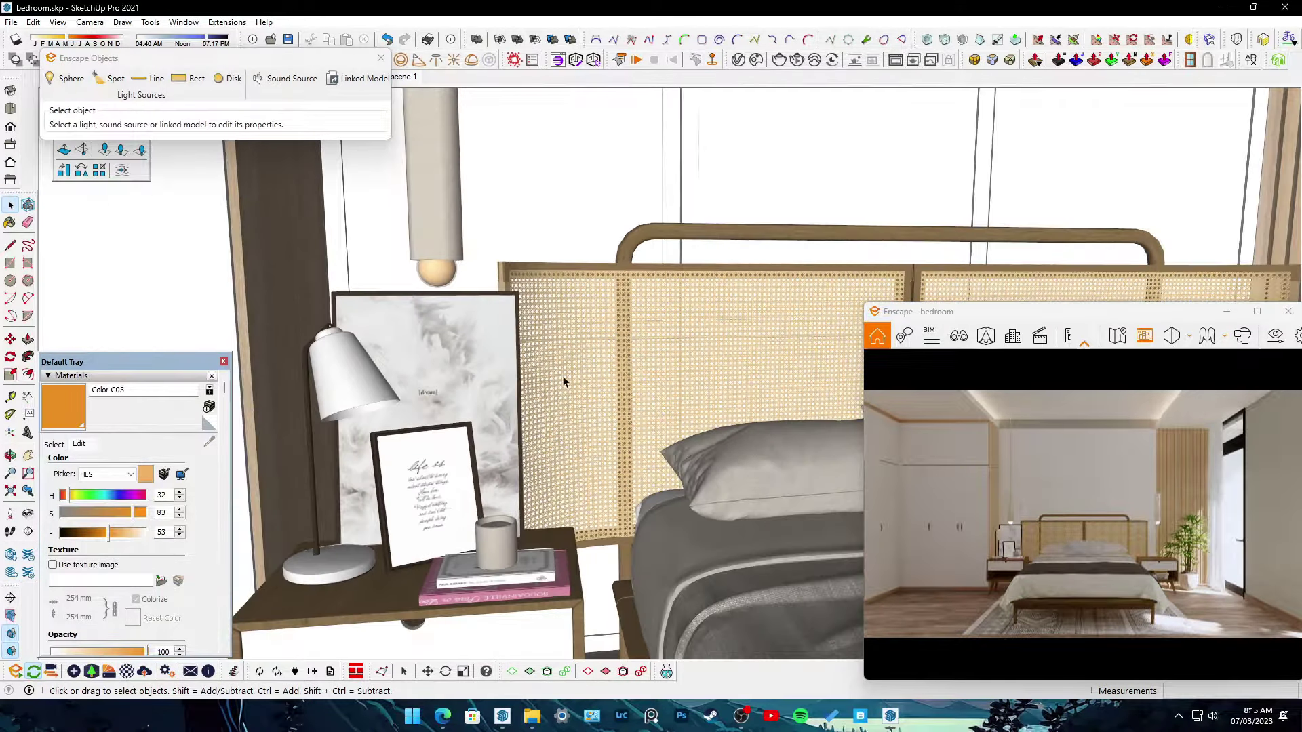
- Raise Enscape's render Exposure to 78% in Visual Settings Main
{"action": "left_click", "coordinate": [1191, 339]}
{"action": "left_click", "coordinate": [248, 158]}
{"action": "left_click_drag", "start_coordinate": [501, 372], "coordinate": [515, 373]}
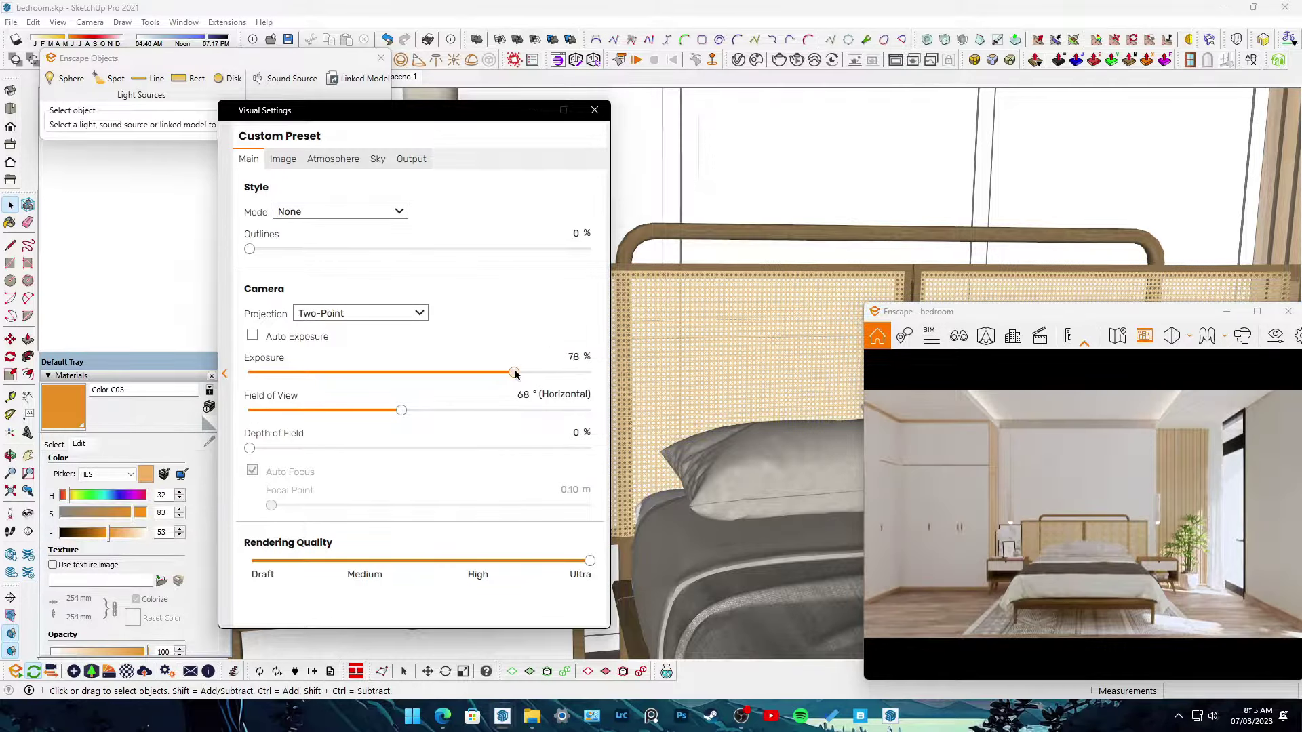
{"action": "left_click", "coordinate": [1040, 335]}
{"action": "key", "text": "Return"}
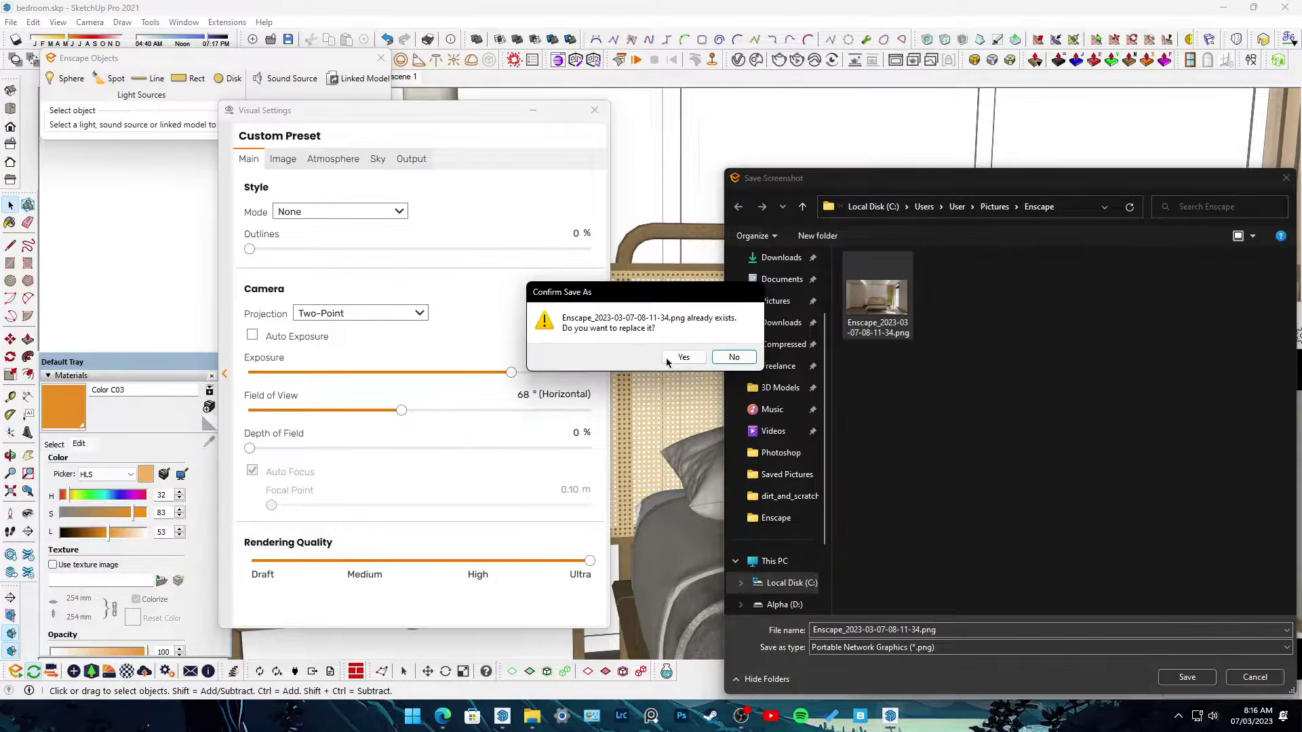
{"action": "key", "text": "y"}
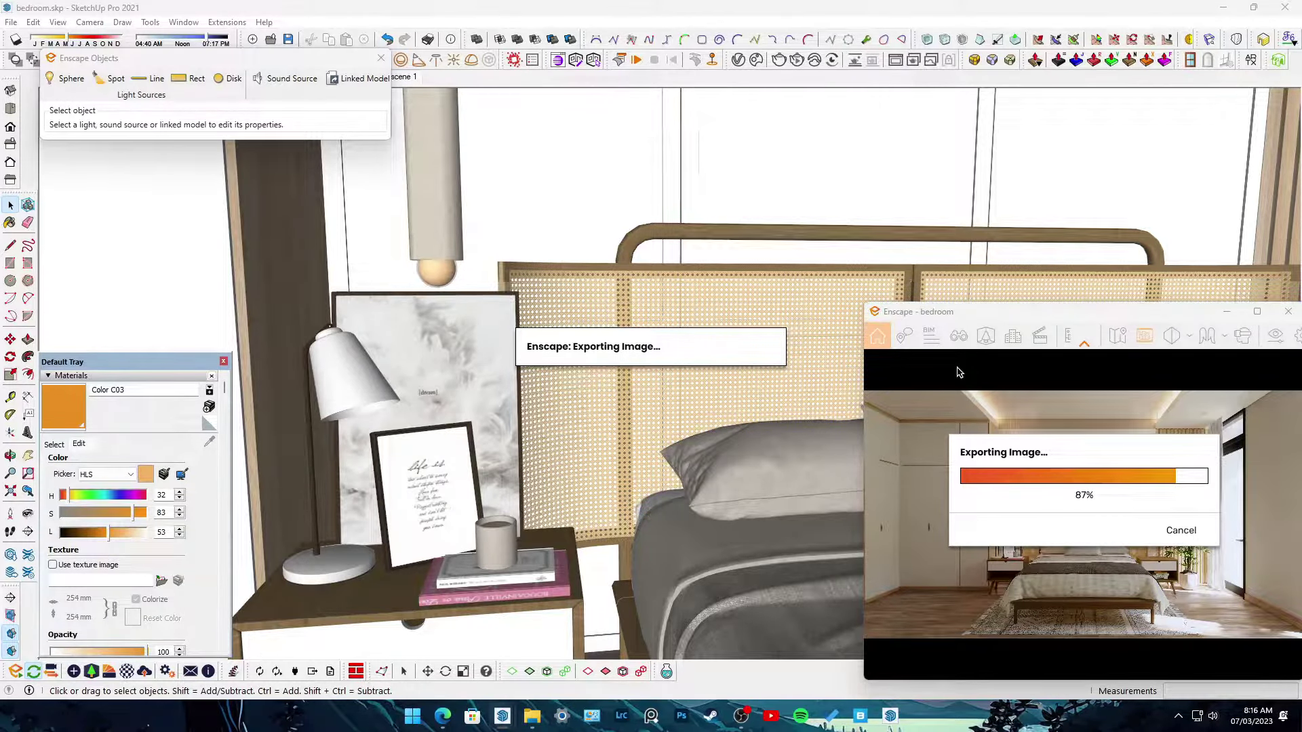
{"action": "left_click", "coordinate": [532, 110]}
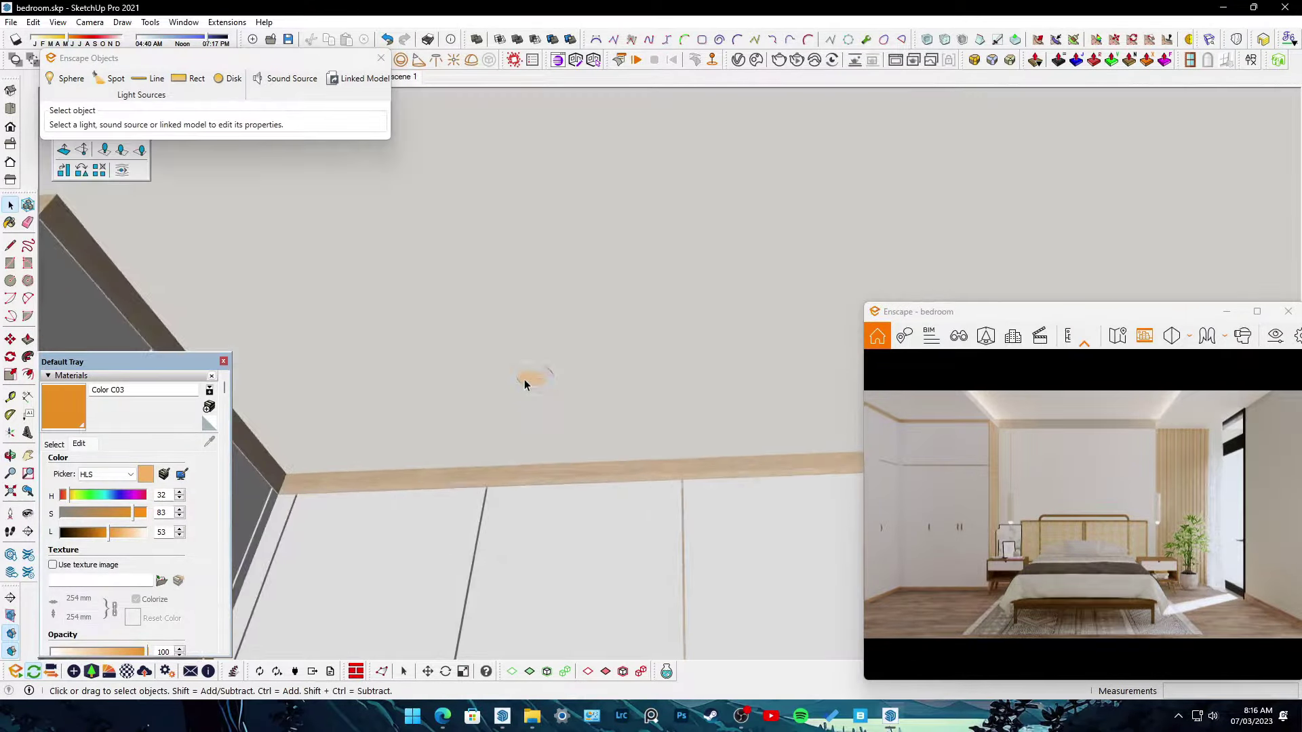
- Sample the ceiling downlight's [Color C03]2 material and make it self-illuminated at 5,000 cd/m²
{"action": "mouse_move", "coordinate": [529, 378]}
{"action": "middle_mouse_down"}
{"action": "mouse_move", "coordinate": [438, 271]}
{"action": "mouse_move", "coordinate": [456, 357]}
{"action": "mouse_move", "coordinate": [256, 223]}
{"action": "mouse_move", "coordinate": [357, 111]}
{"action": "mouse_move", "coordinate": [771, 387]}
{"action": "mouse_move", "coordinate": [677, 340]}
{"action": "mouse_move", "coordinate": [583, 377]}
{"action": "mouse_move", "coordinate": [532, 299]}
{"action": "middle_mouse_up"}
{"action": "key", "text": "b"}
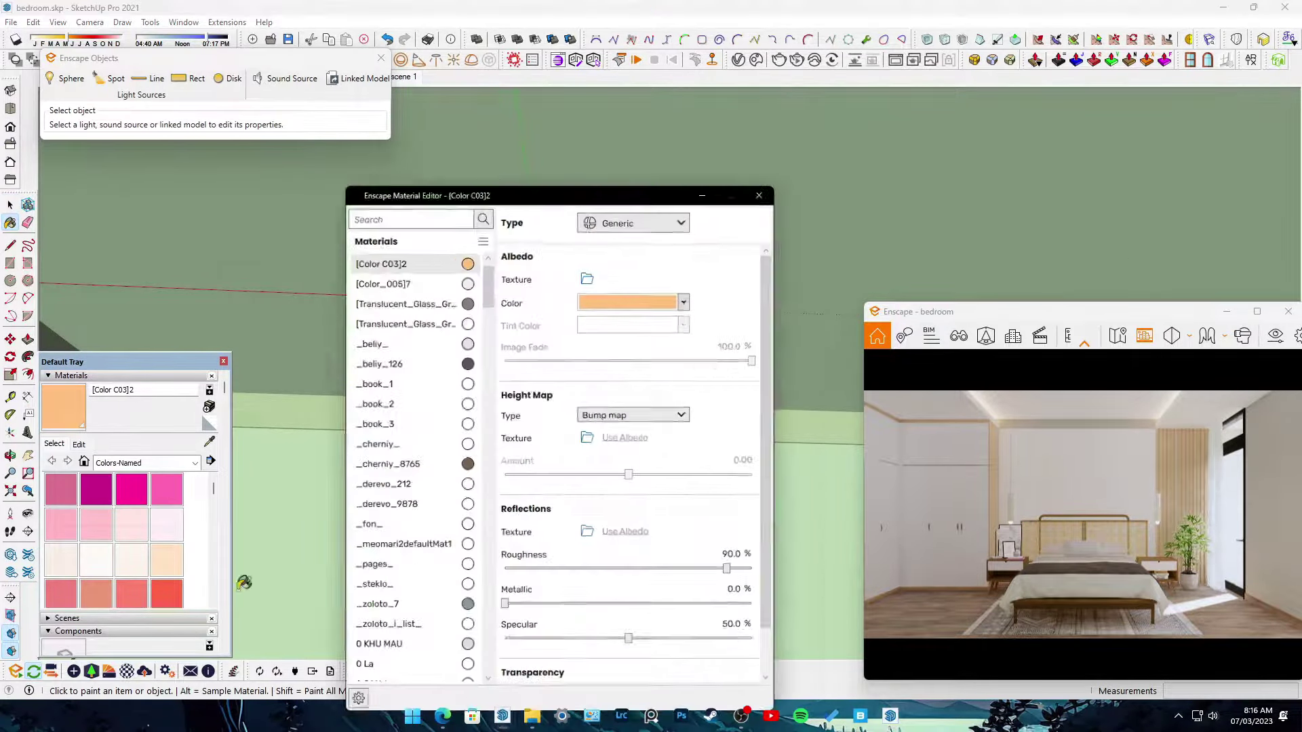
{"action": "left_click", "coordinate": [617, 183]}
{"action": "left_click", "coordinate": [648, 313]}
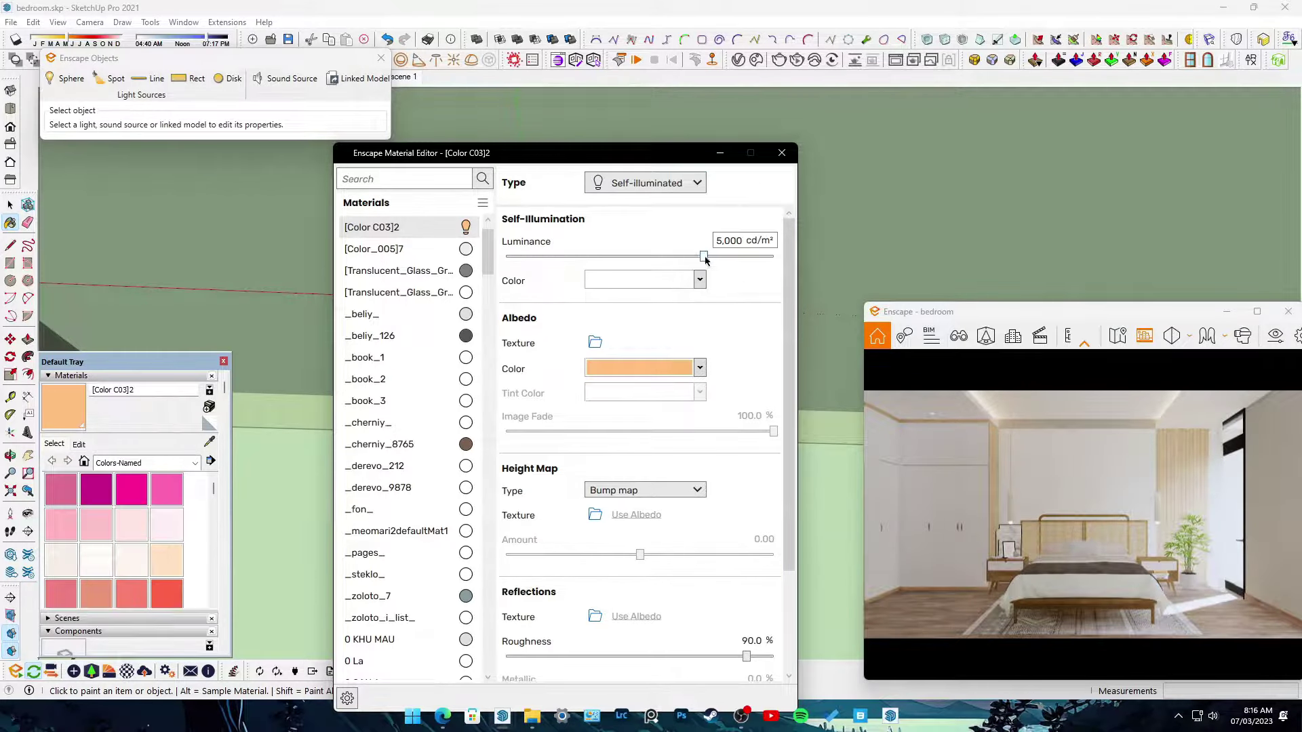
{"action": "left_click", "coordinate": [617, 257]}
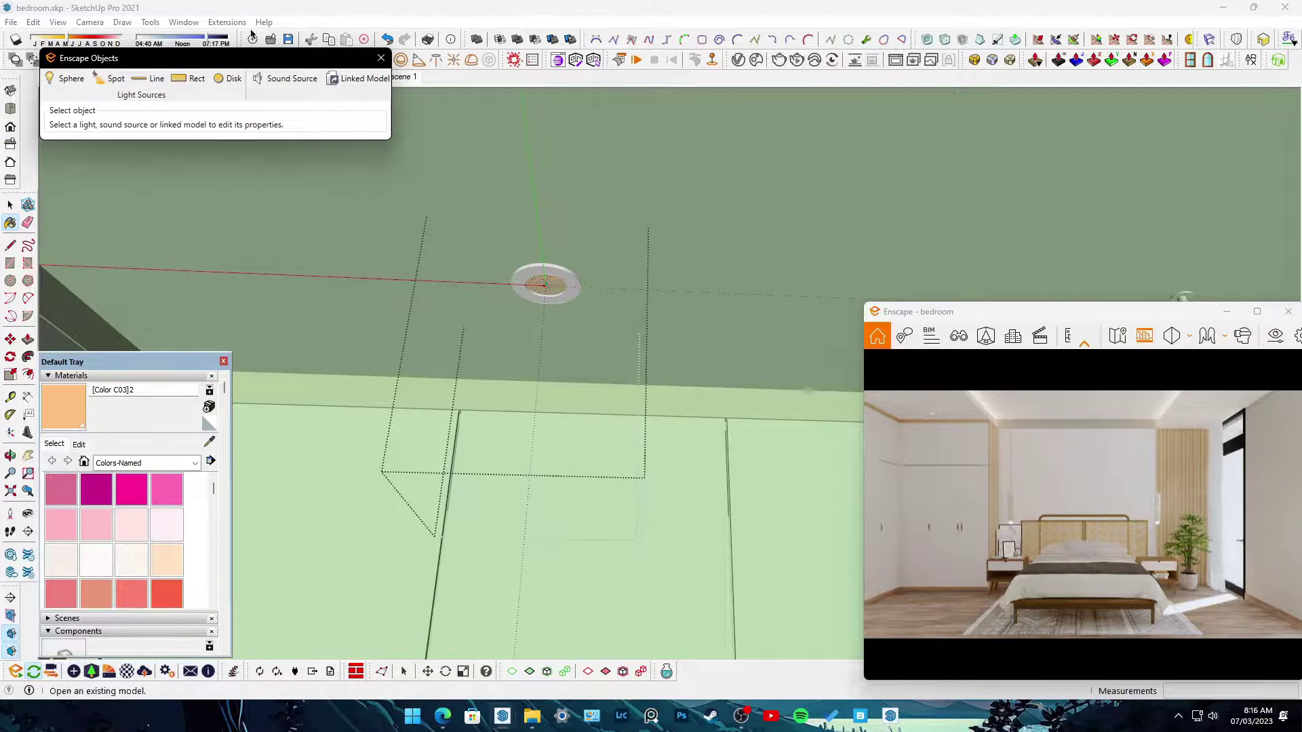
- Place an Enscape spot light beneath the ceiling downlight disk
{"action": "scroll", "coordinate": [543, 278], "scroll_direction": "up", "scroll_amount": 3}
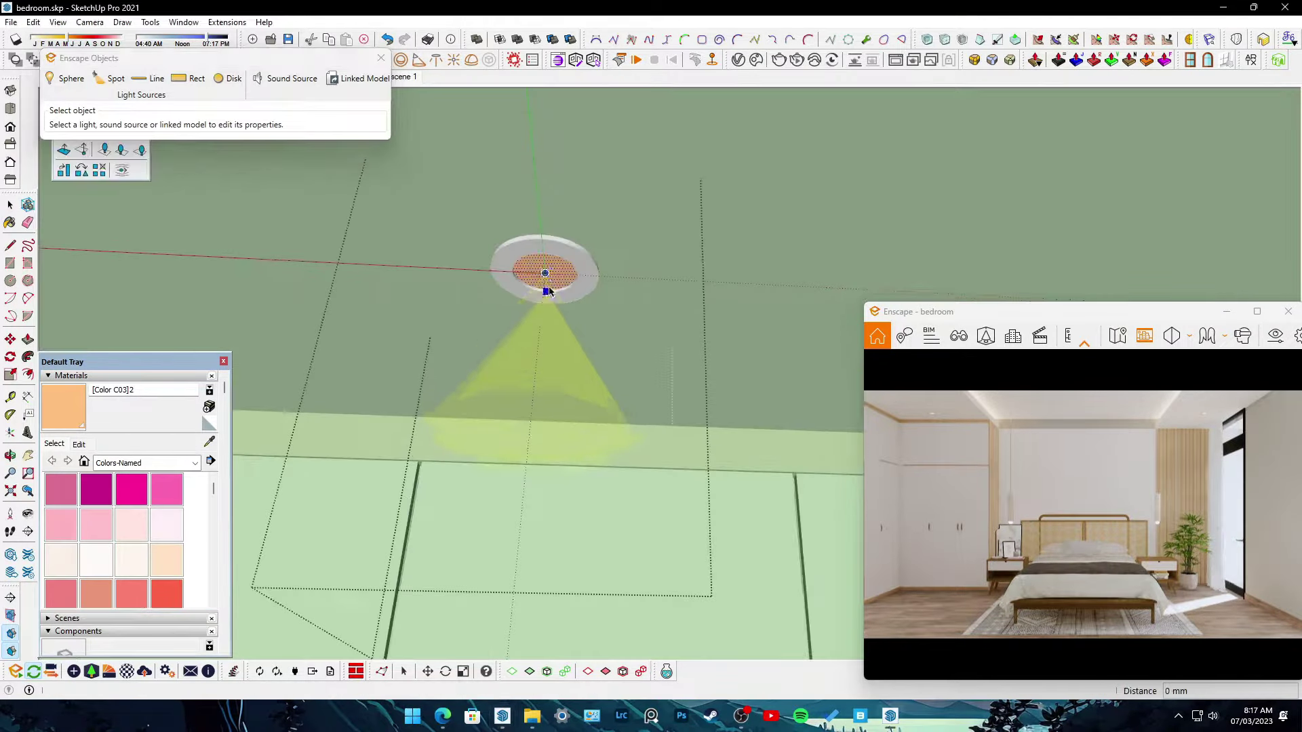
{"action": "left_click", "coordinate": [532, 396]}
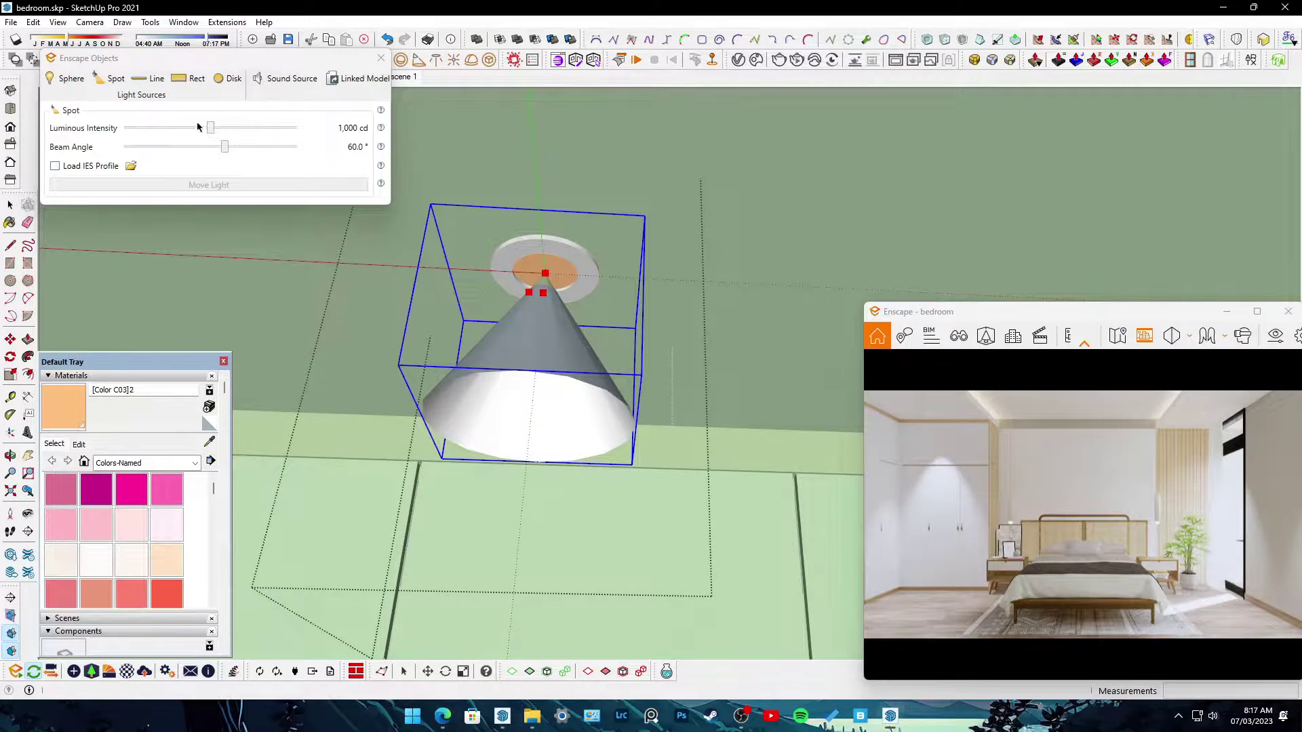
{"action": "left_click", "coordinate": [131, 166]}
- Browse the IES profile dialog to E:\SketchUp\...\Best IES 1
{"action": "left_click", "coordinate": [100, 311]}
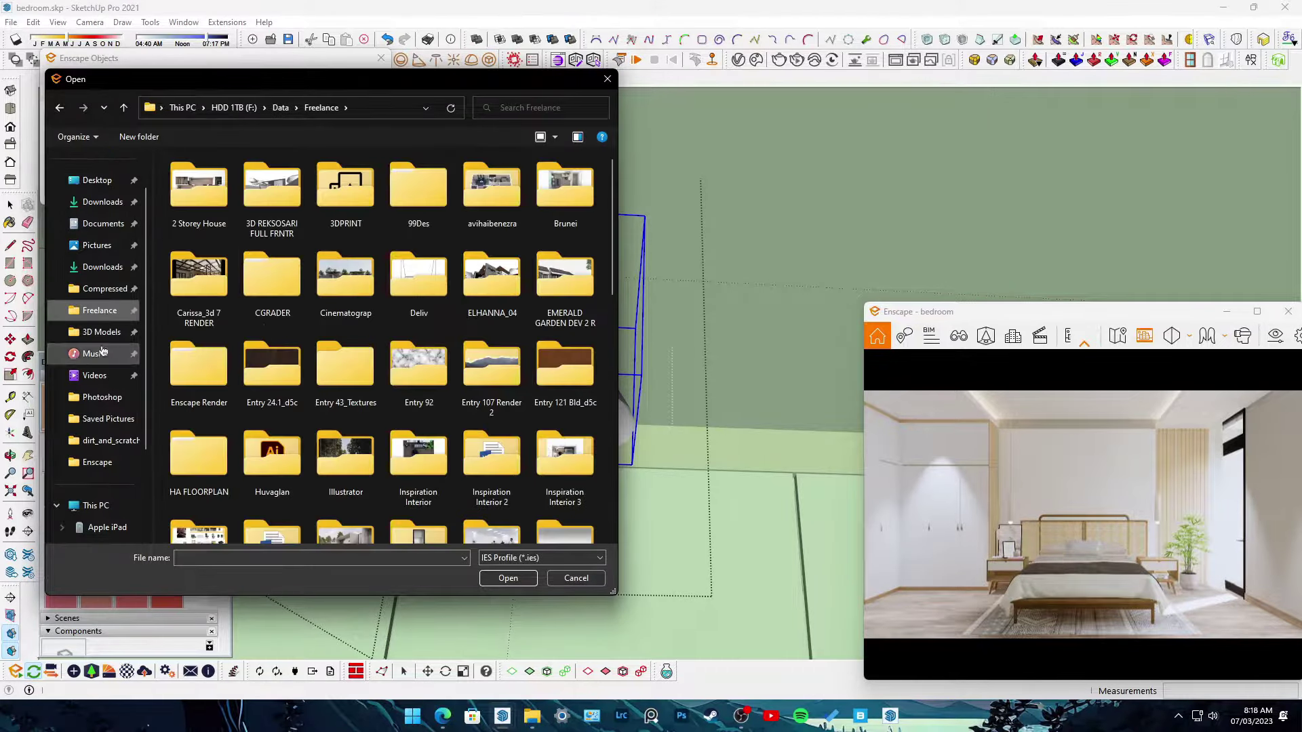
{"action": "scroll", "coordinate": [71, 452], "scroll_direction": "down", "scroll_amount": 2}
{"action": "left_click", "coordinate": [104, 462]}
{"action": "scroll", "coordinate": [207, 474], "scroll_direction": "down", "scroll_amount": 4}
{"action": "scroll", "coordinate": [207, 518], "scroll_direction": "down", "scroll_amount": 3}
{"action": "double_click", "coordinate": [204, 509]}
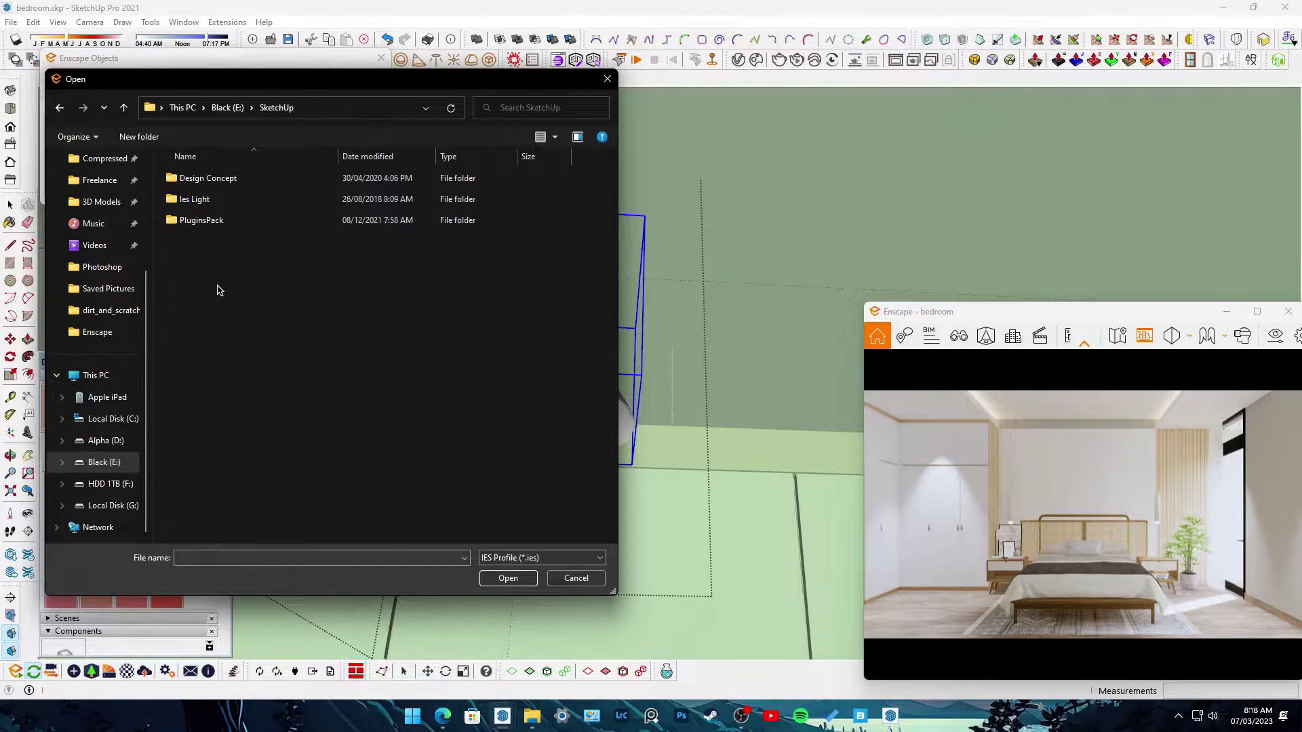
{"action": "double_click", "coordinate": [218, 291]}
{"action": "double_click", "coordinate": [212, 185]}
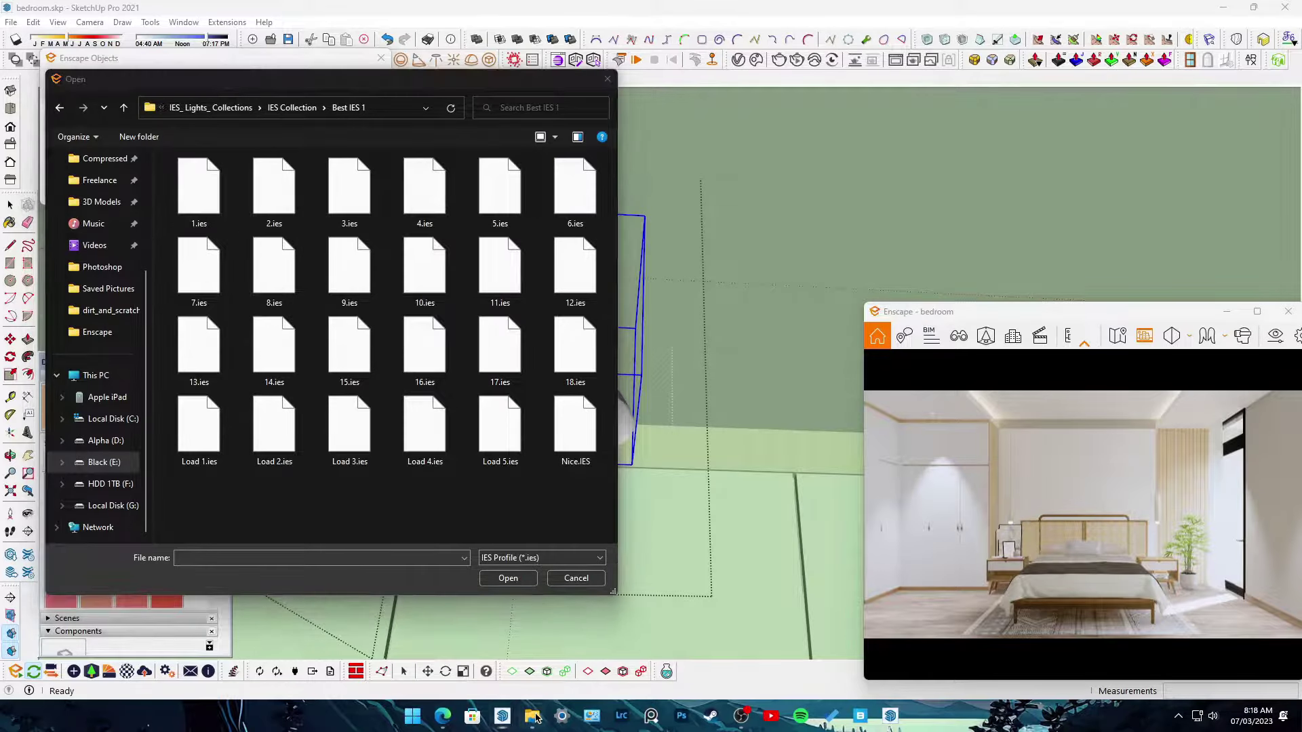
- Open Best IES 1 in File Explorer as large thumbnails and preview the 1.jpg beam pattern
{"action": "left_click", "coordinate": [533, 651]}
{"action": "left_click_drag", "start_coordinate": [939, 82], "coordinate": [542, 51]}
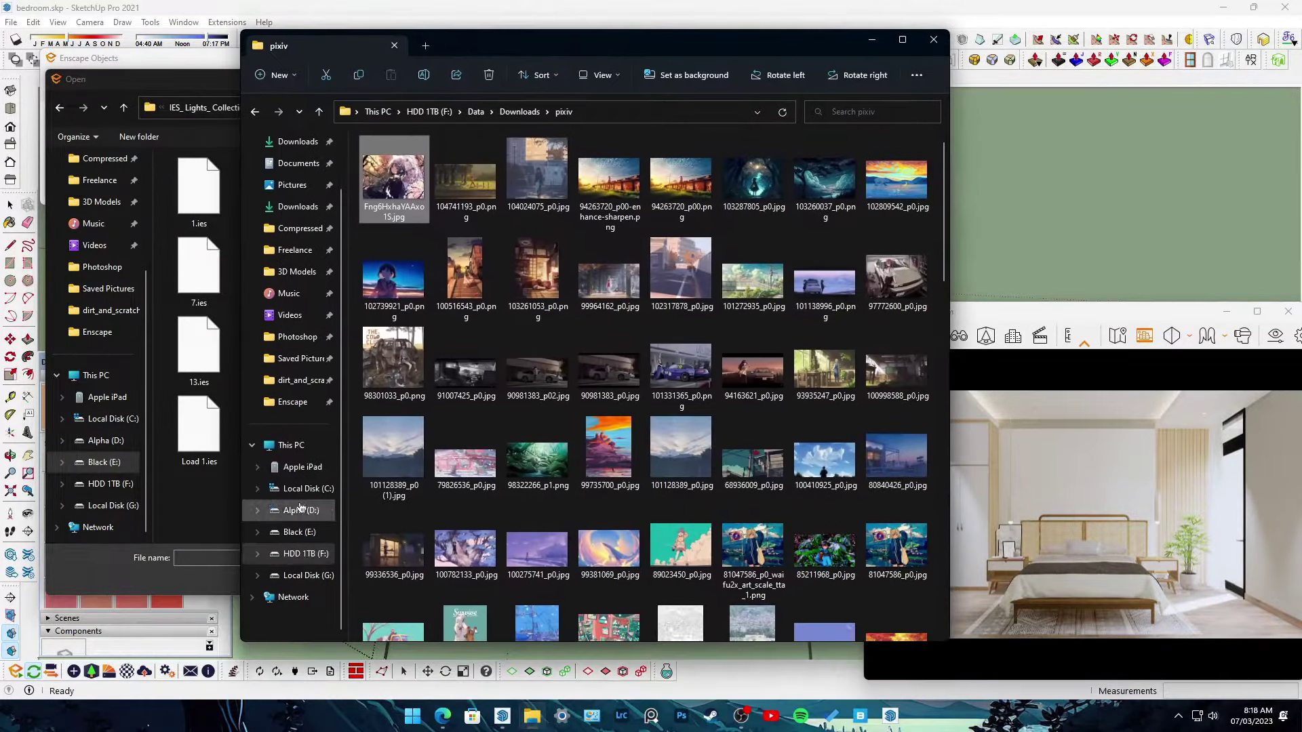
{"action": "left_click", "coordinate": [299, 532]}
{"action": "double_click", "coordinate": [392, 540]}
{"action": "double_click", "coordinate": [399, 183]}
{"action": "double_click", "coordinate": [407, 161]}
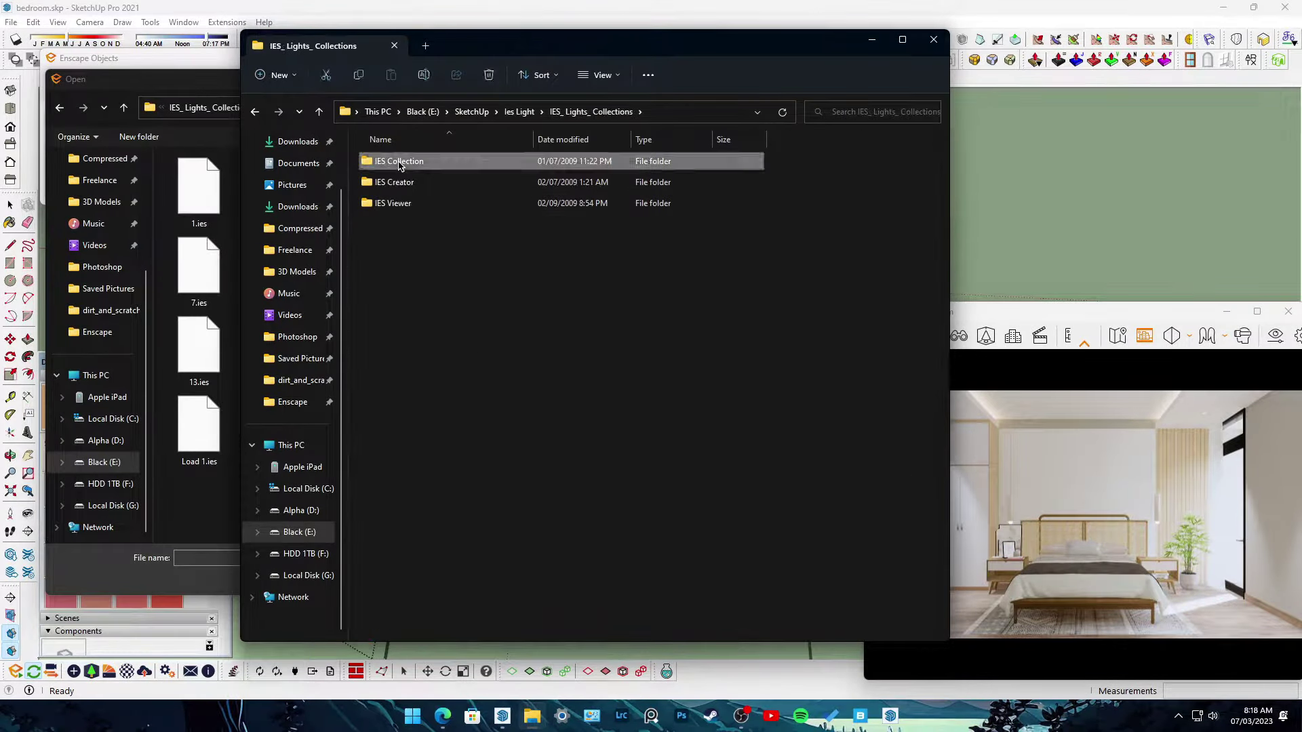
{"action": "key", "text": "alt+Up"}
{"action": "double_click", "coordinate": [485, 180]}
{"action": "key", "text": "alt+Up"}
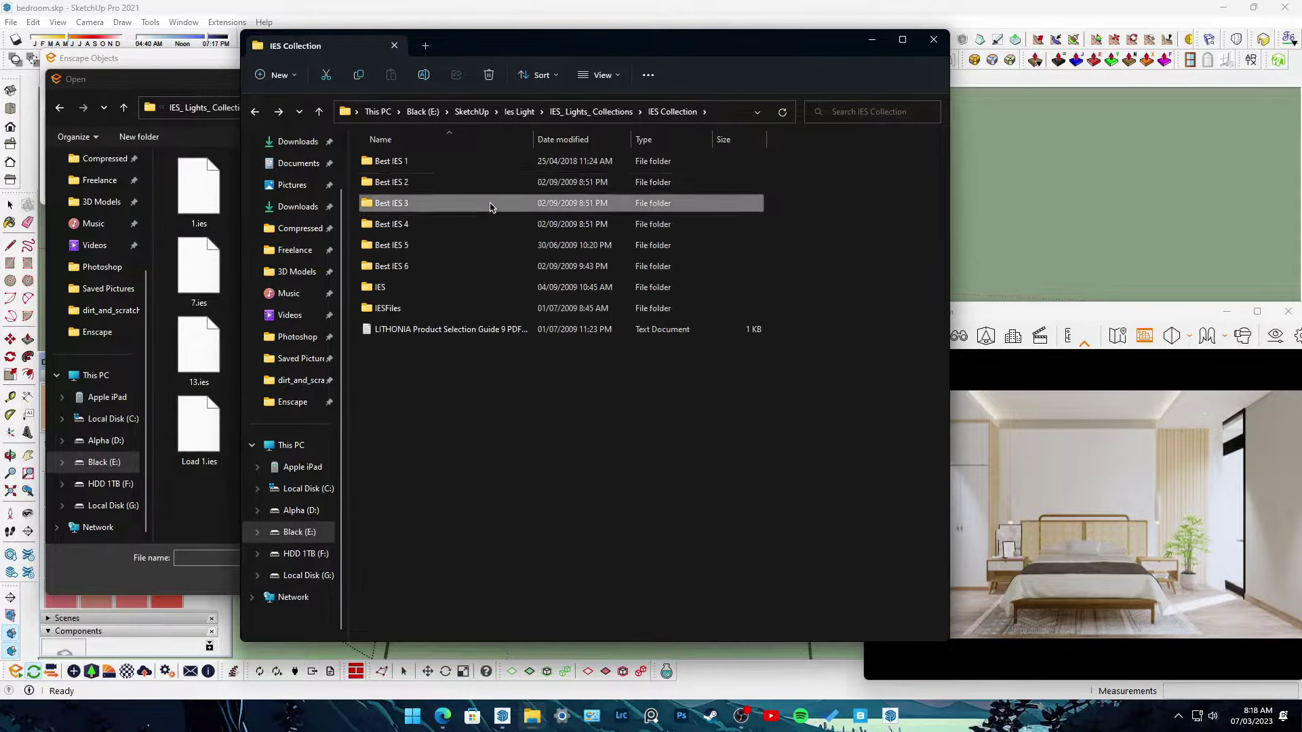
{"action": "double_click", "coordinate": [494, 204]}
{"action": "scroll", "coordinate": [536, 245], "scroll_direction": "up", "scroll_amount": 4, "text": "ctrl"}
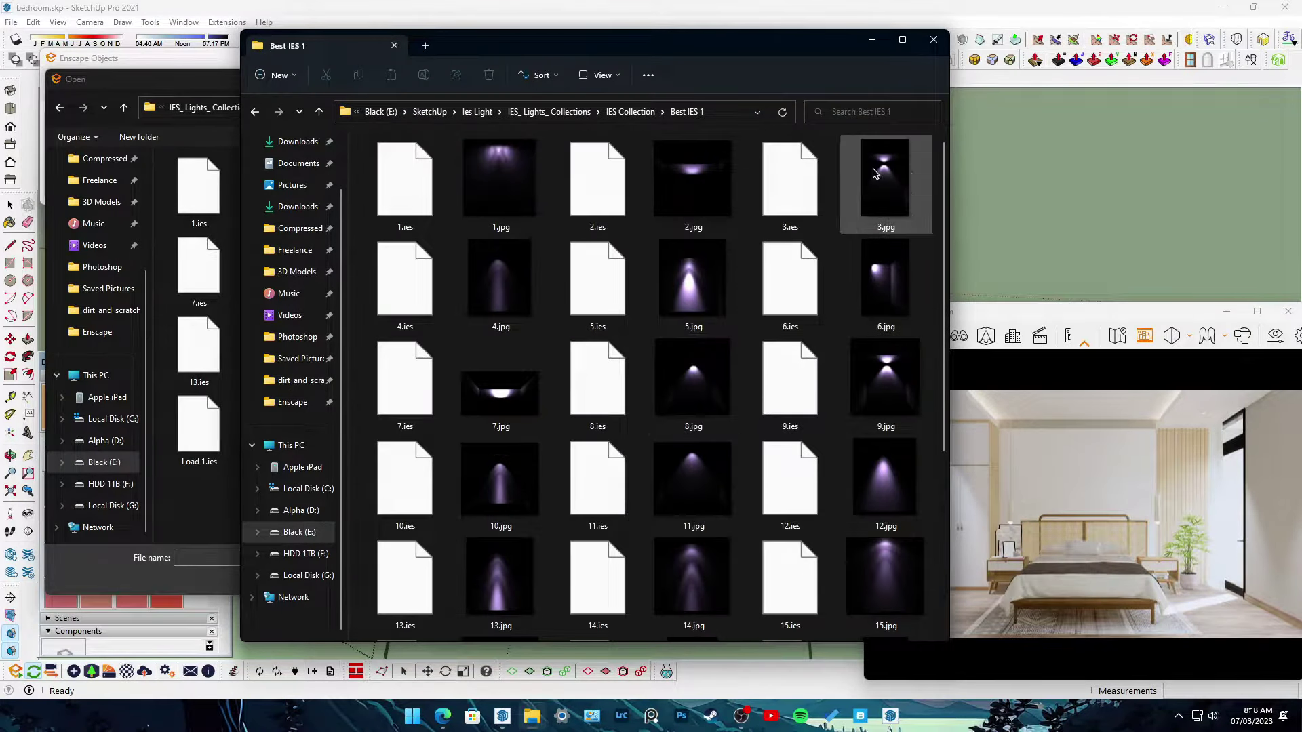
{"action": "left_click", "coordinate": [491, 178]}
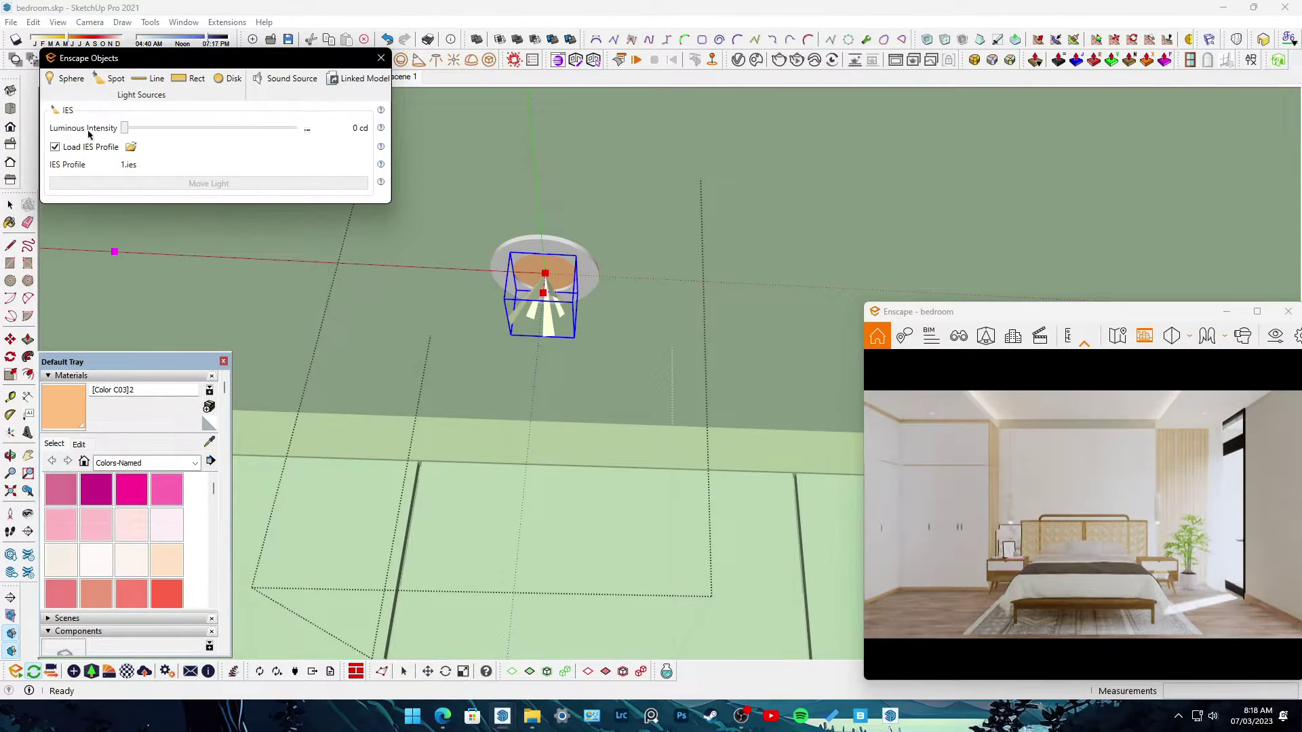
- Load the 15.ies profile into the downlight and set its Luminous Intensity to 416 cd
{"action": "mouse_move", "coordinate": [124, 128]}
{"action": "left_mouse_down"}
{"action": "mouse_move", "coordinate": [305, 129]}
{"action": "mouse_move", "coordinate": [145, 137]}
{"action": "left_mouse_up"}
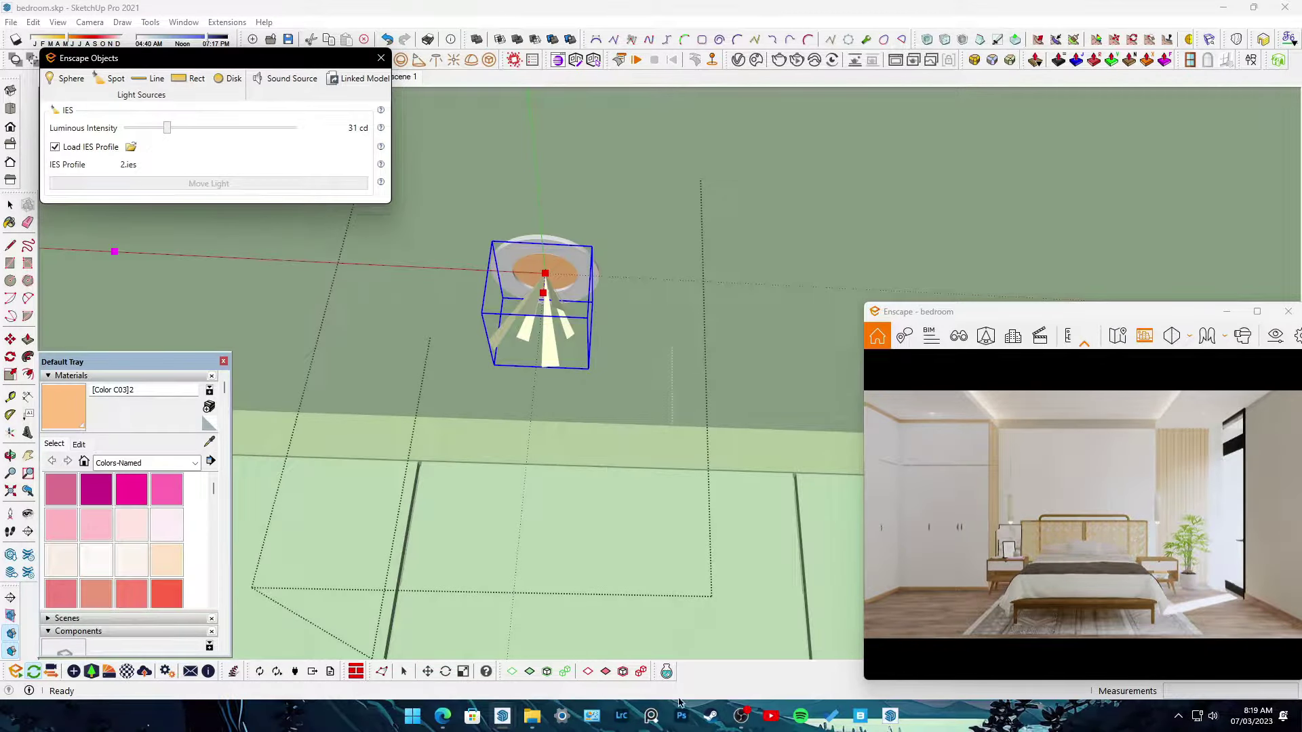
{"action": "left_click", "coordinate": [531, 715]}
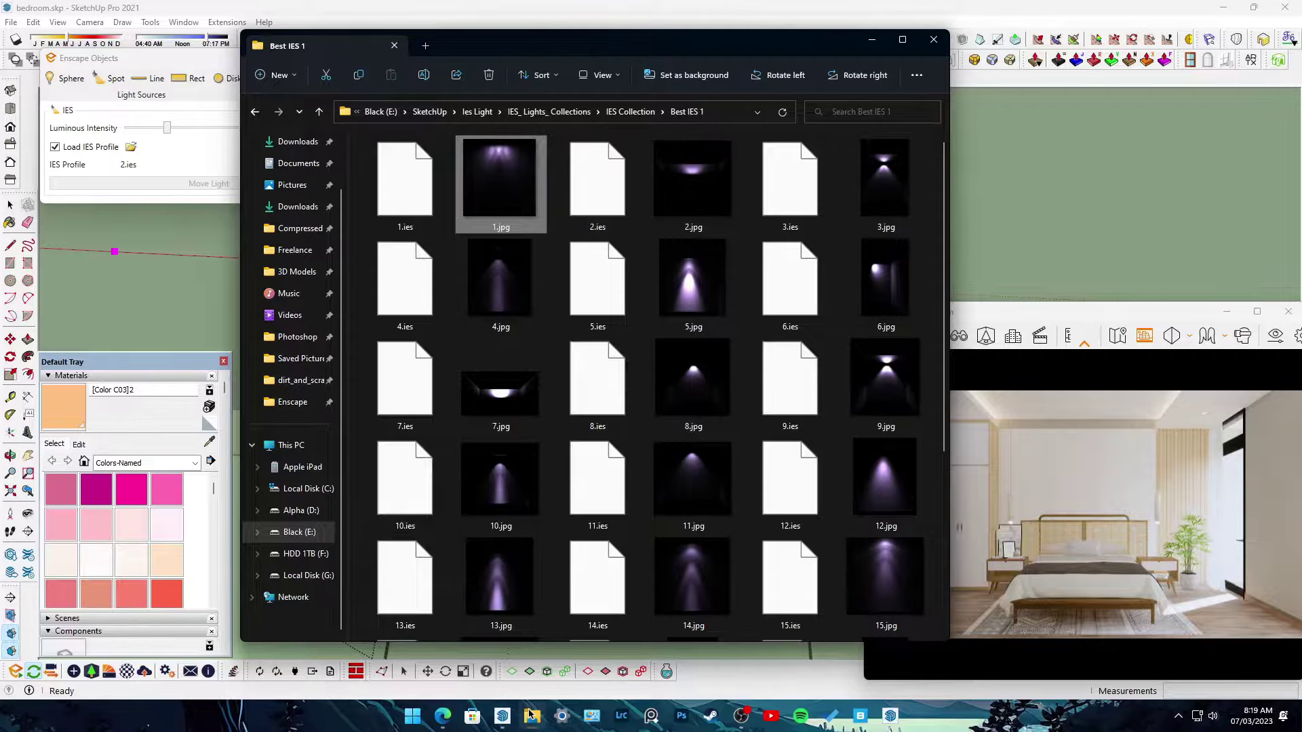
{"action": "left_click", "coordinate": [531, 715]}
{"action": "left_click", "coordinate": [130, 146]}
{"action": "double_click", "coordinate": [498, 346]}
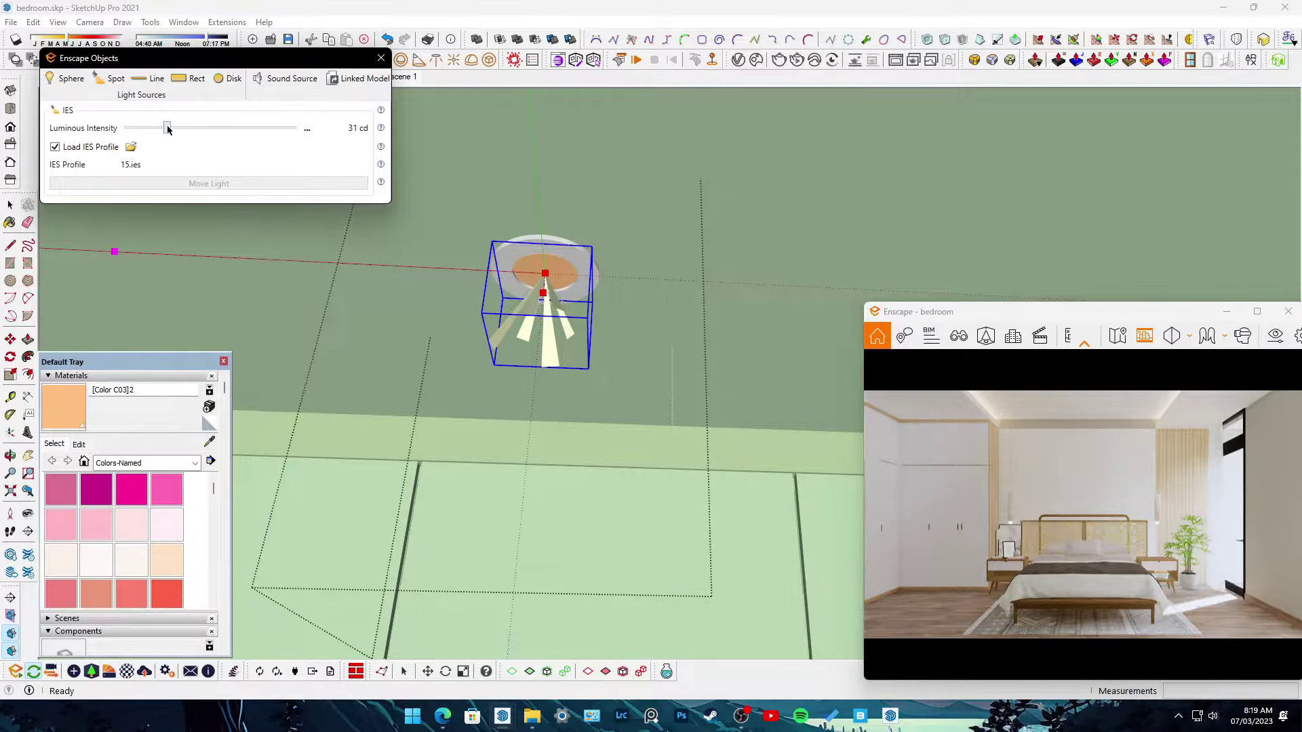
{"action": "left_click_drag", "start_coordinate": [168, 129], "coordinate": [200, 129]}
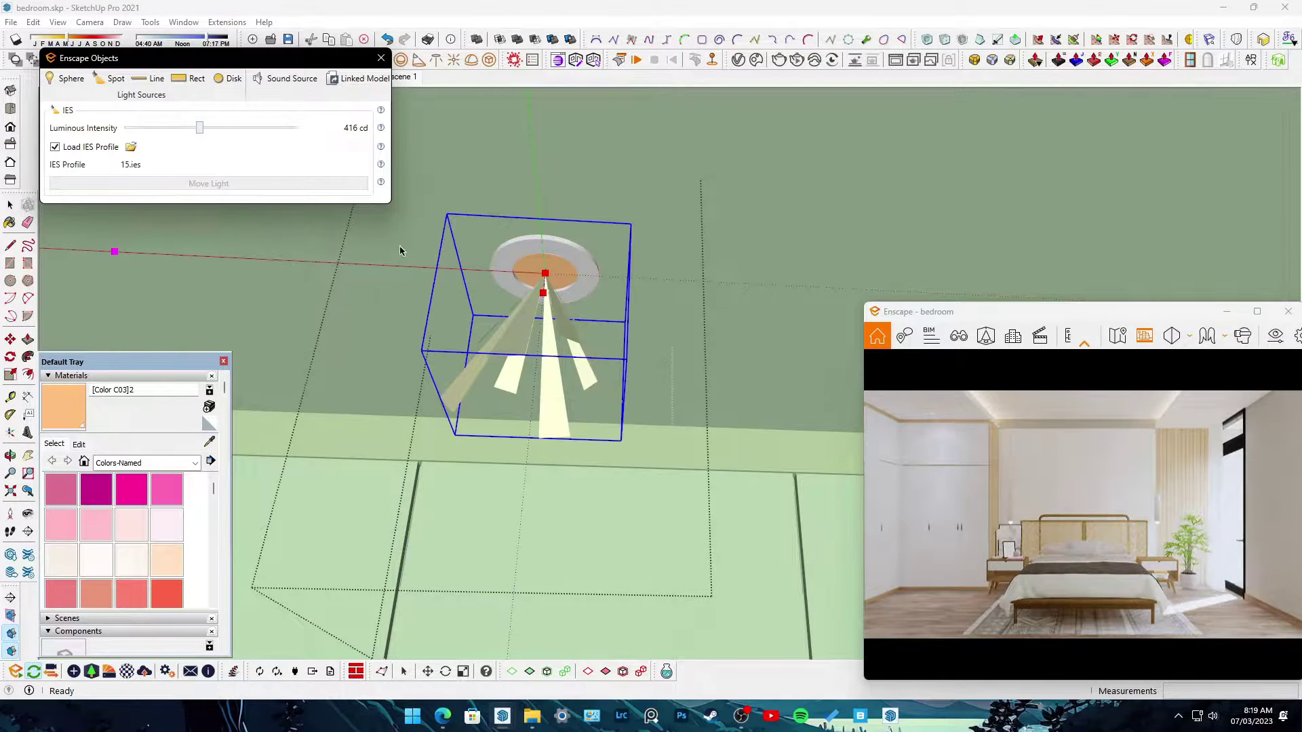
- Load the dirt_and_scratches roughness JPG as Color L16's Reflections texture
{"action": "key", "text": "b"}
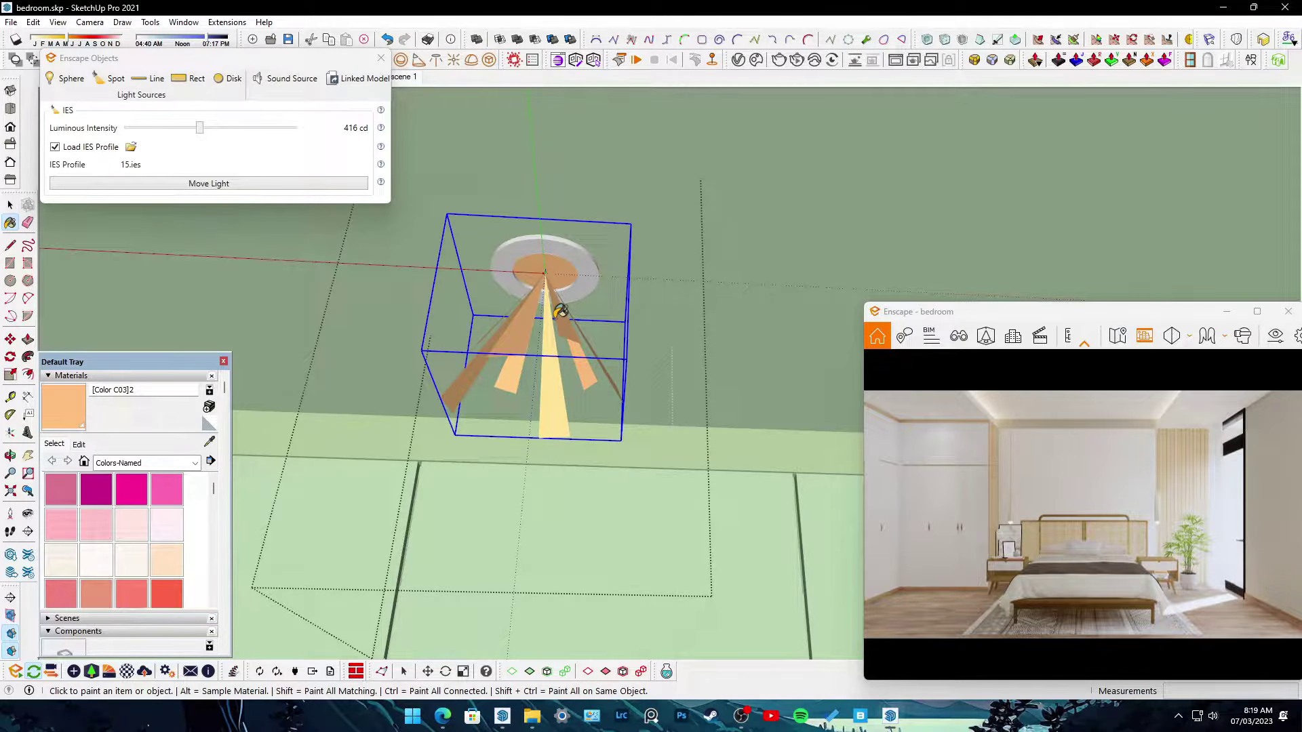
{"action": "scroll", "coordinate": [560, 311], "scroll_direction": "down", "scroll_amount": 3}
{"action": "scroll", "coordinate": [542, 352], "scroll_direction": "down", "scroll_amount": 3}
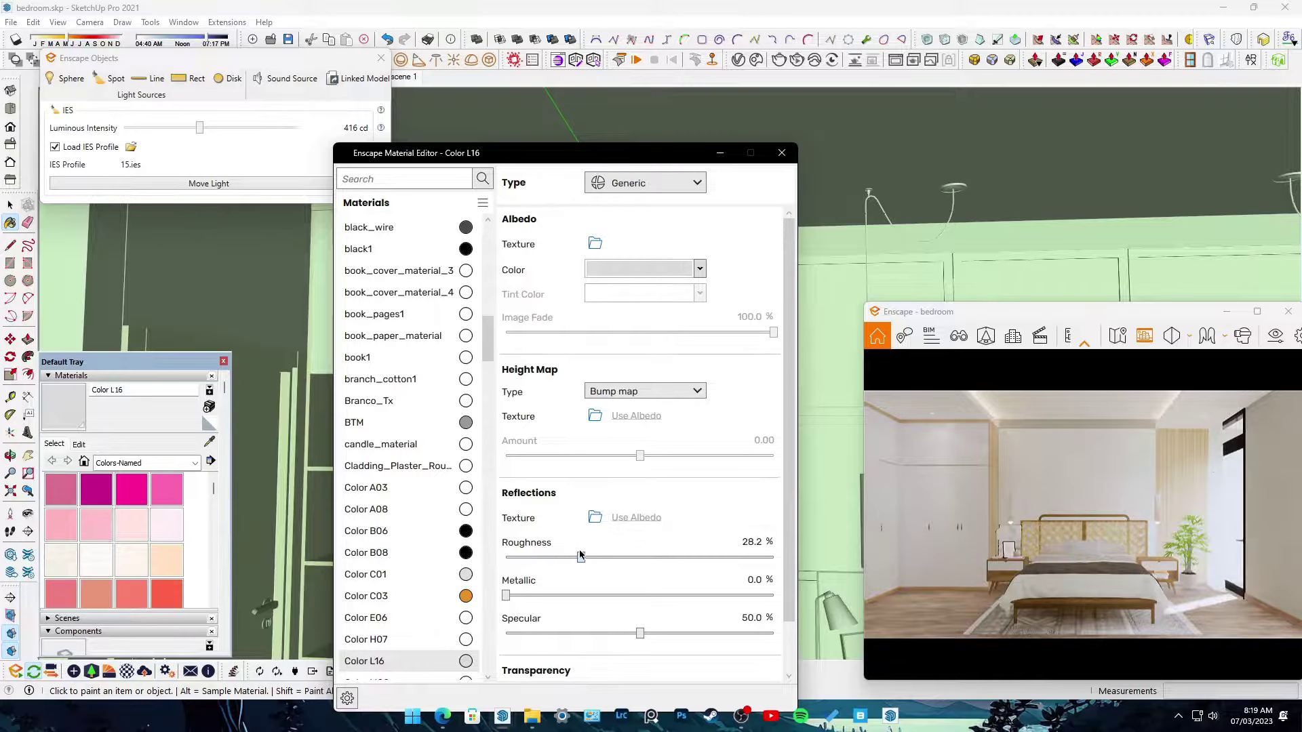
{"action": "left_click", "coordinate": [592, 520]}
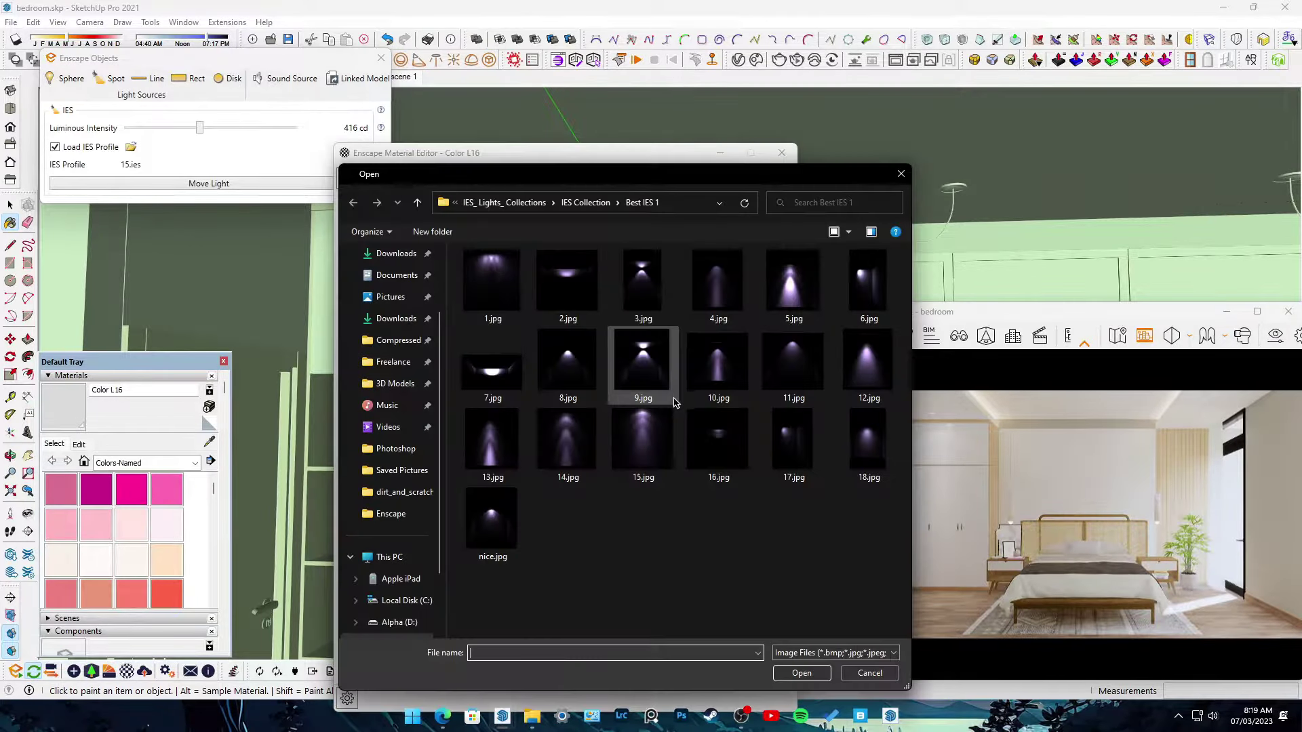
{"action": "double_click", "coordinate": [566, 556]}
{"action": "left_click", "coordinate": [770, 517]}
{"action": "left_click", "coordinate": [605, 541]}
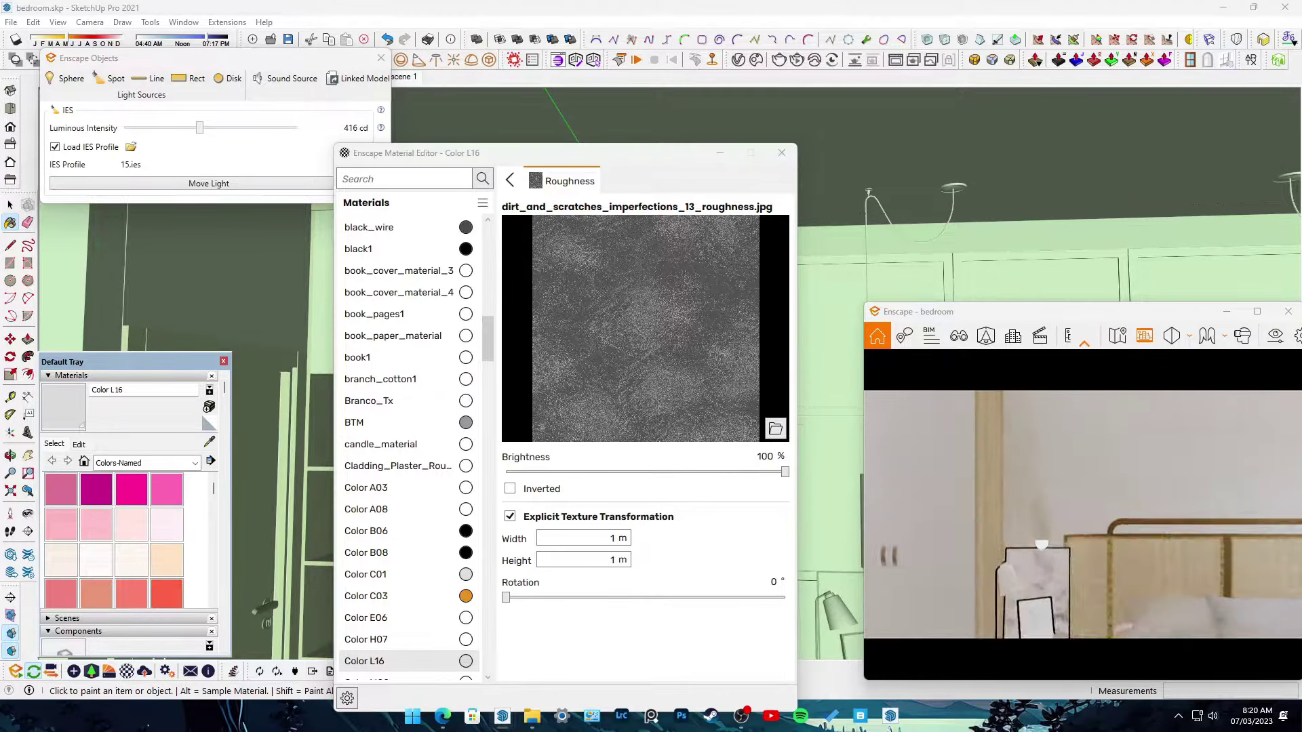
- Lower the roughness texture's Brightness to 64% and return to the saved bed view
{"action": "left_click_drag", "start_coordinate": [1051, 517], "coordinate": [1111, 566]}
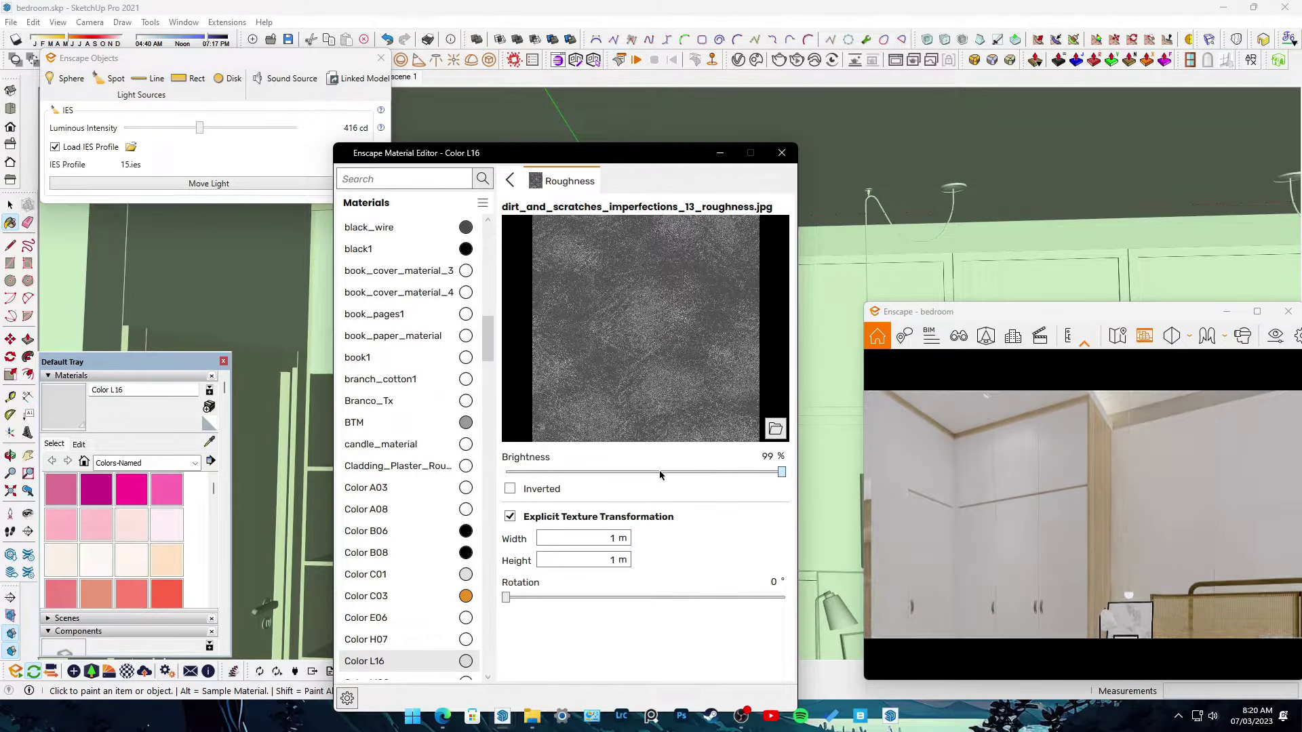
{"action": "left_click", "coordinate": [661, 472]}
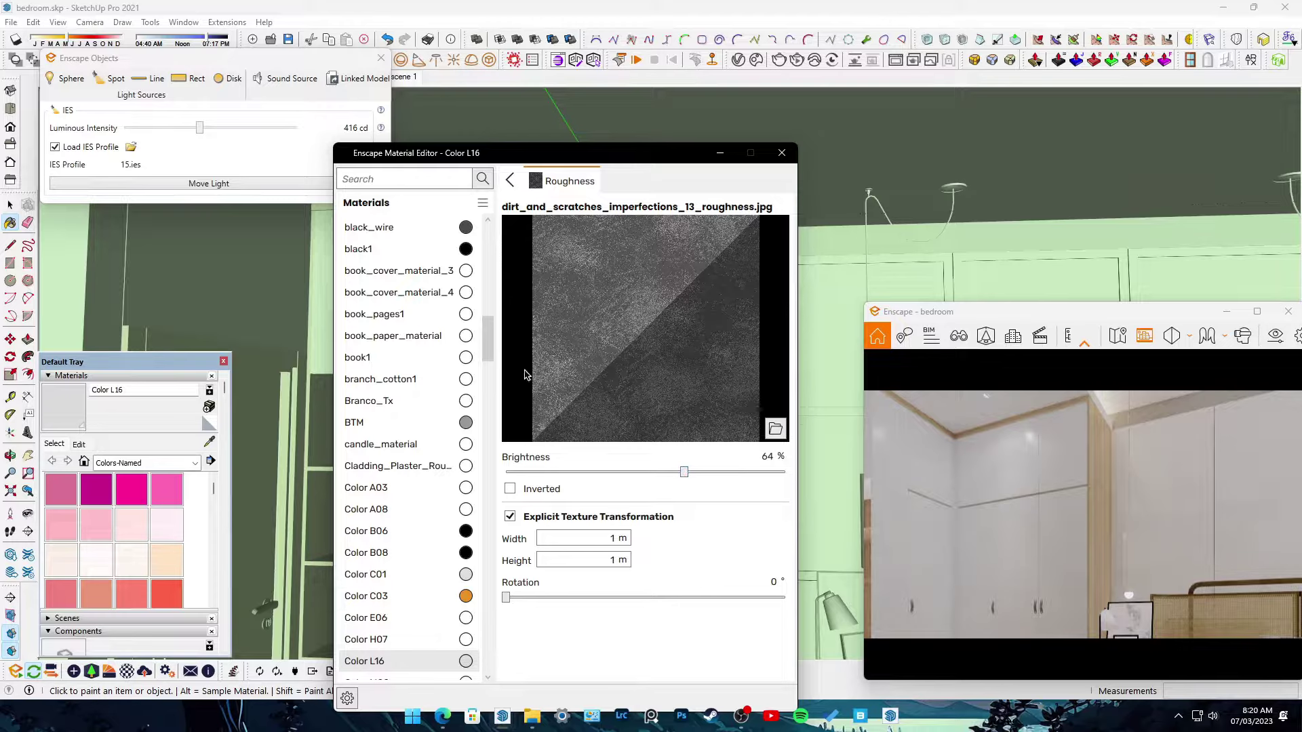
{"action": "key", "text": "Escape"}
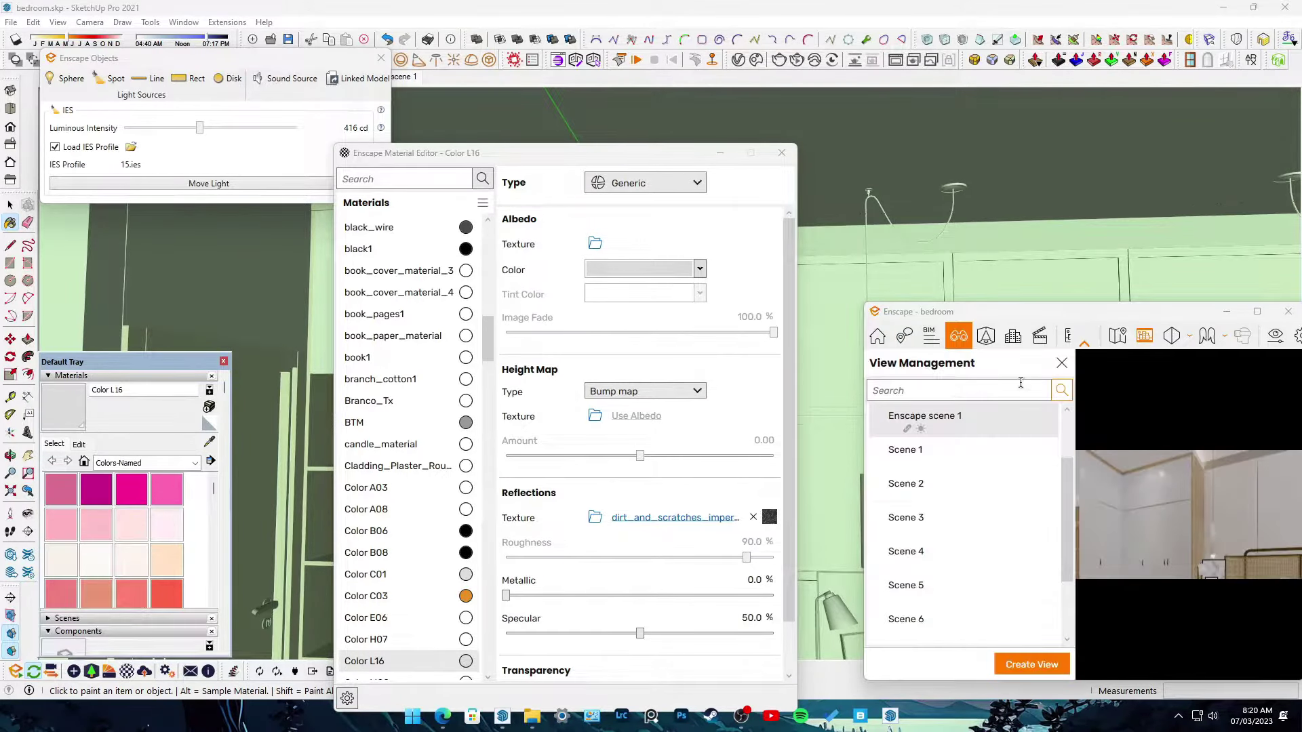
{"action": "left_click", "coordinate": [1004, 422]}
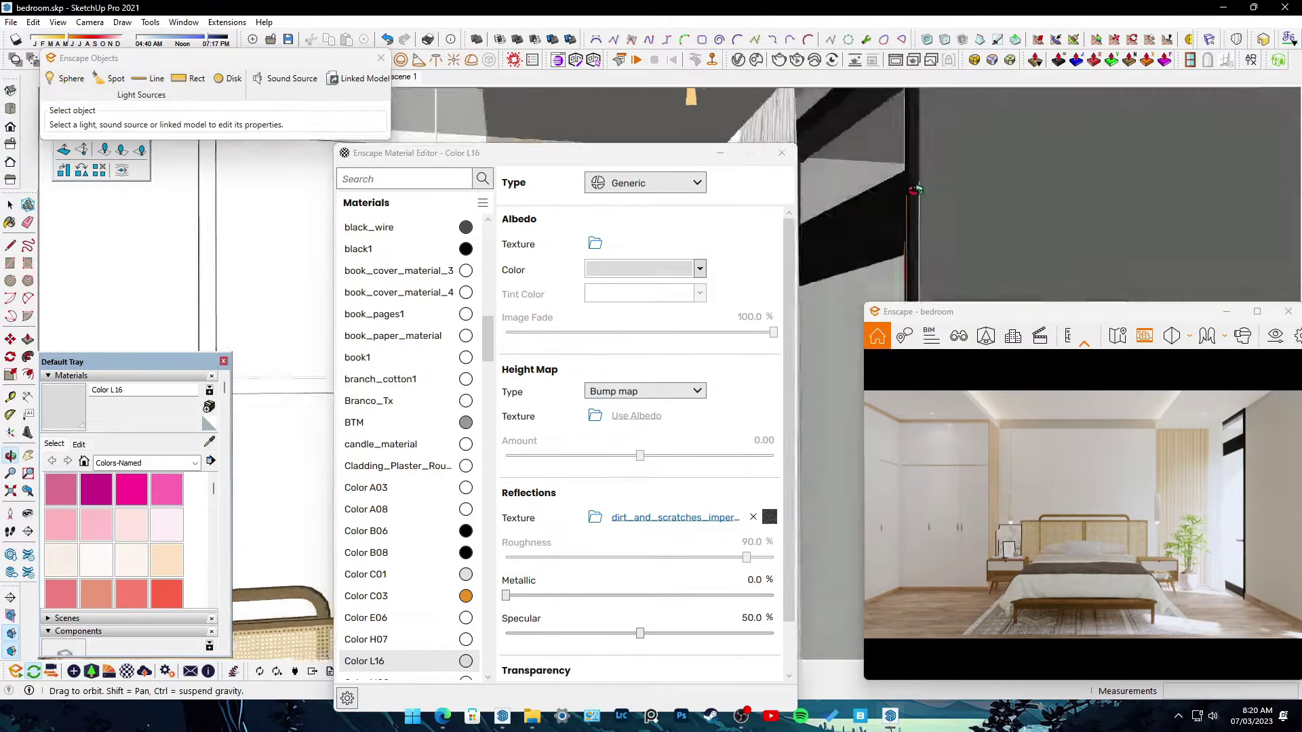
- Sample black Color M03 and set it to 84.3% Metallic with 0% Roughness
{"action": "key", "text": "b"}
{"action": "left_click", "coordinate": [858, 257], "text": "alt"}
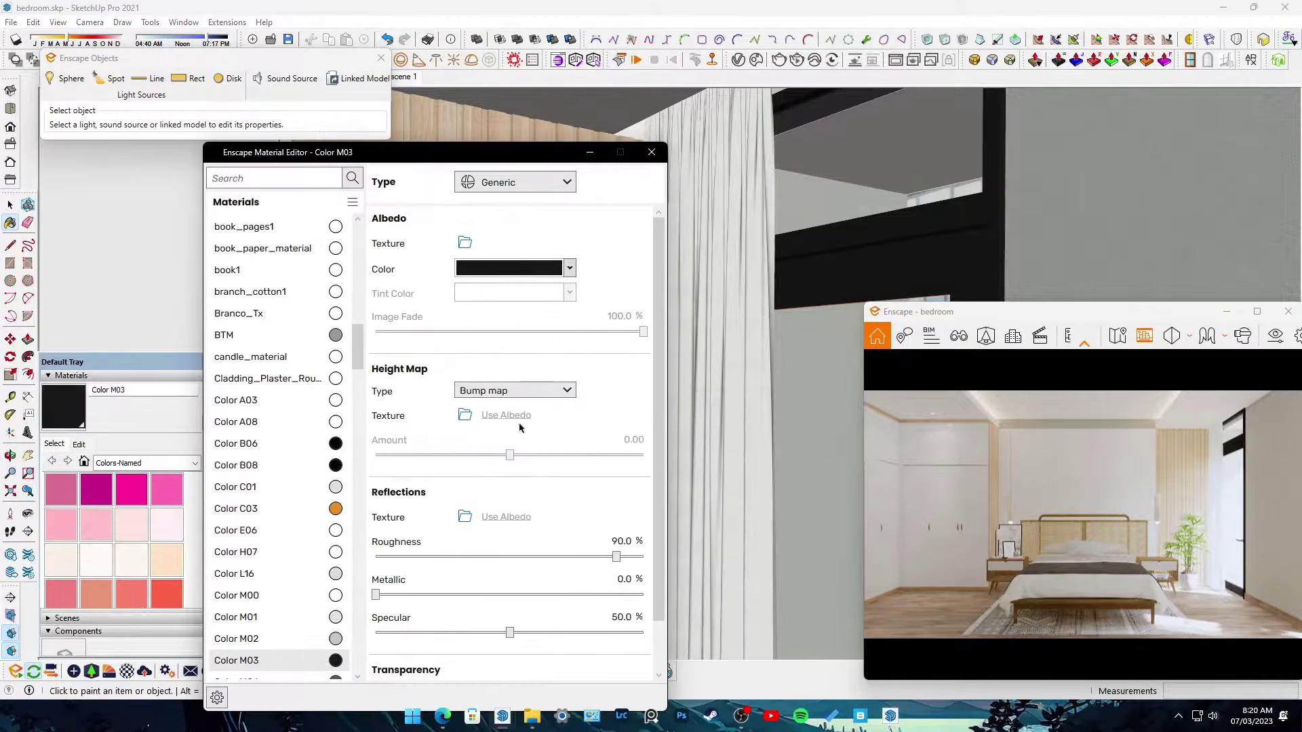
{"action": "mouse_move", "coordinate": [376, 595]}
{"action": "left_mouse_down"}
{"action": "mouse_move", "coordinate": [601, 595]}
{"action": "mouse_move", "coordinate": [370, 568]}
{"action": "left_mouse_up"}
{"action": "left_click", "coordinate": [1178, 517]}
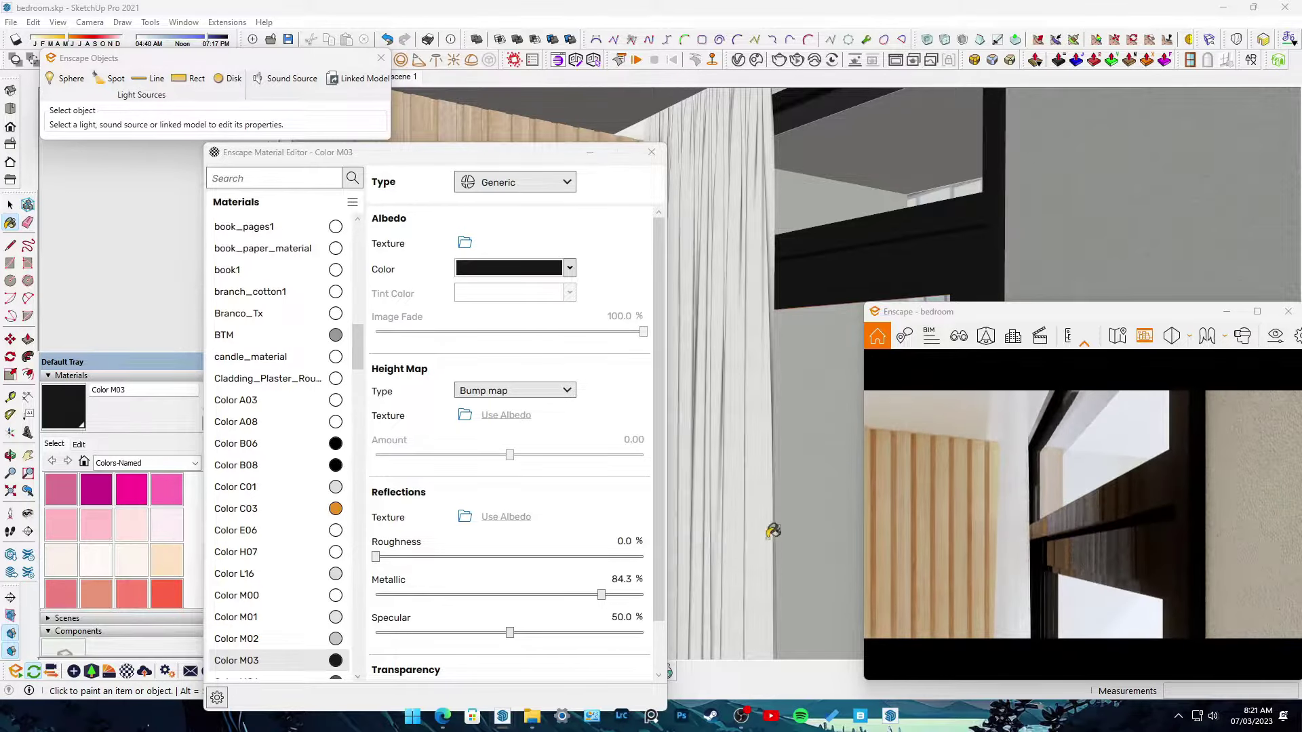
- Give Color M03 the purple normal map from Saved Pictures, sized 0.1 × 1 m and rotated 90°
{"action": "left_click", "coordinate": [465, 517]}
{"action": "left_click", "coordinate": [262, 448]}
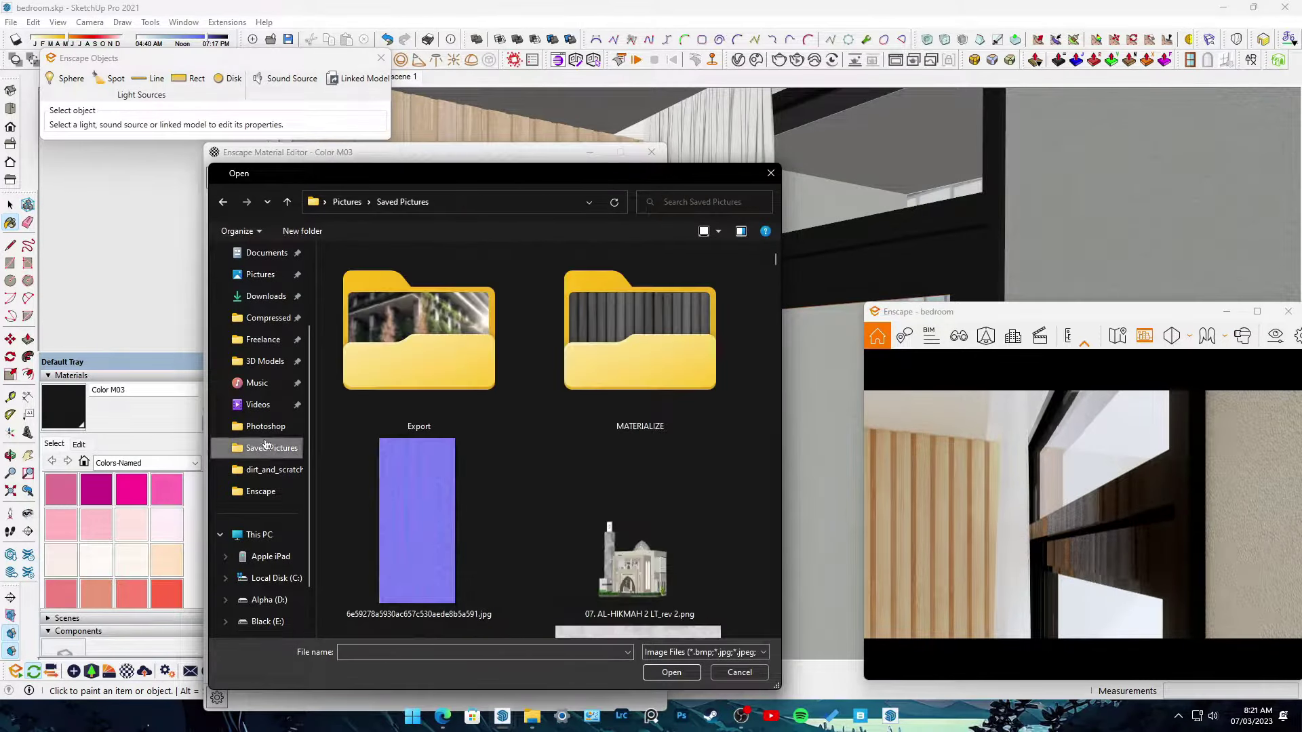
{"action": "double_click", "coordinate": [448, 522]}
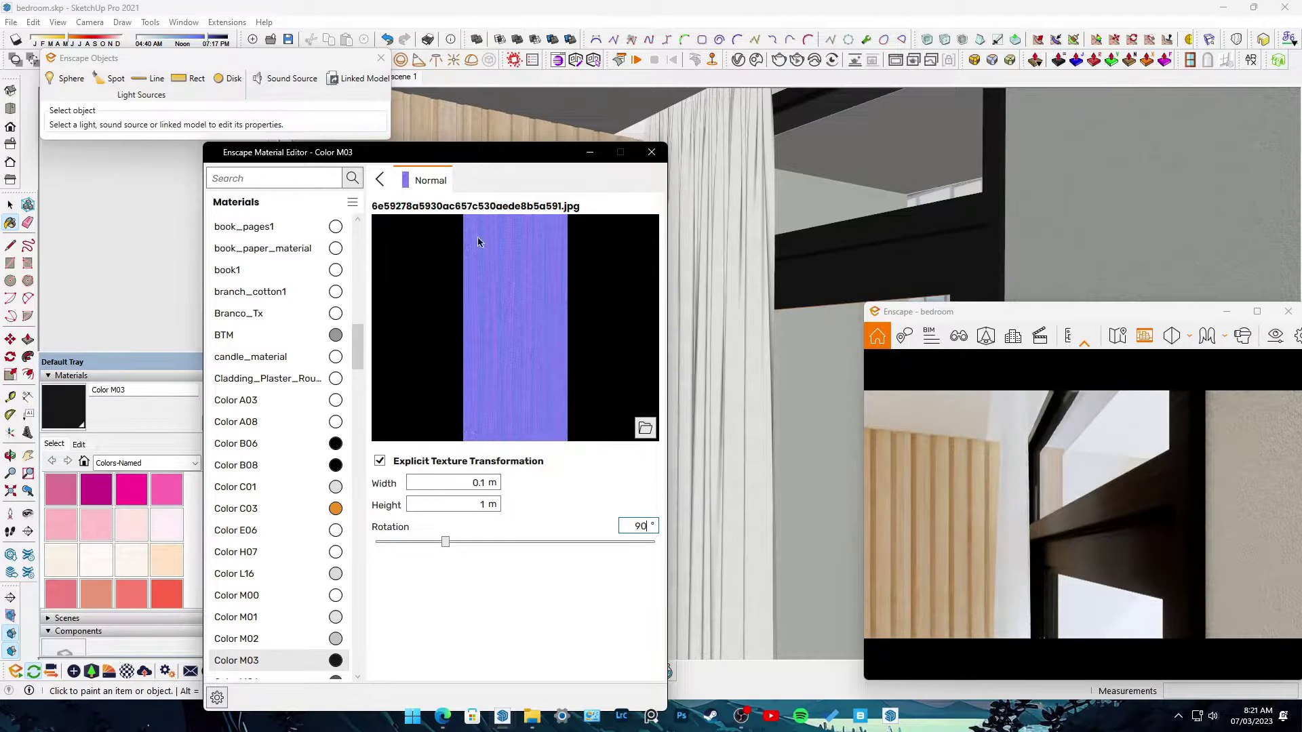
{"action": "left_click", "coordinate": [380, 179]}
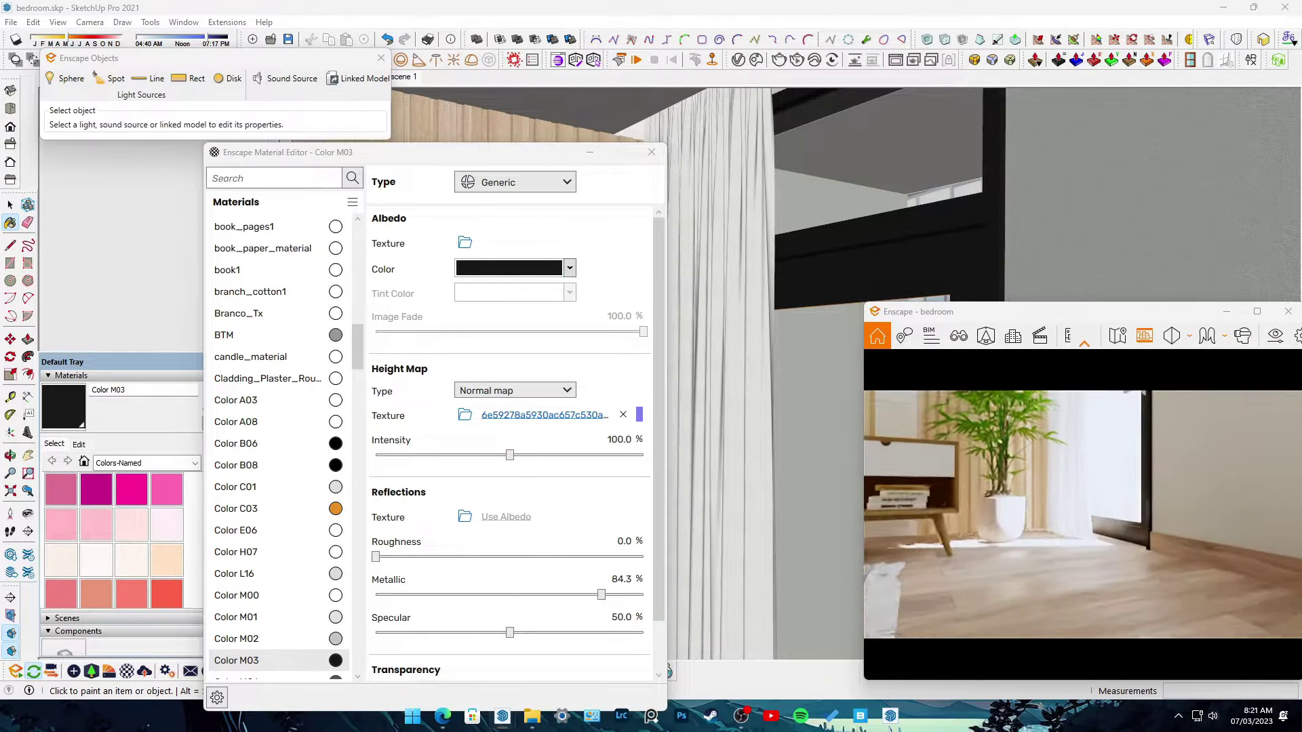
- Sample the plant's folhas_TwoSided leaf material, moving the settings window aside to reach it
{"action": "left_click_drag", "start_coordinate": [407, 152], "coordinate": [567, 436]}
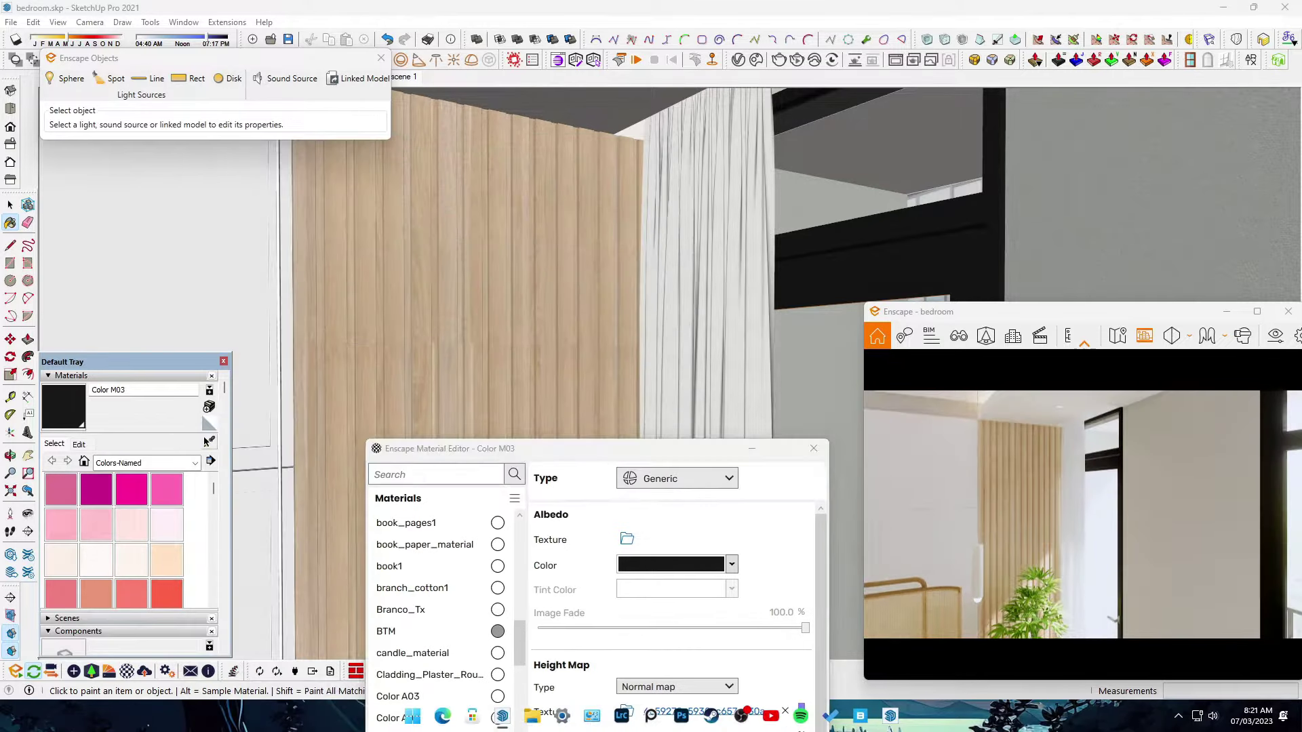
{"action": "left_click", "coordinate": [678, 271], "text": "alt"}
{"action": "left_click_drag", "start_coordinate": [475, 380], "coordinate": [294, 140]}
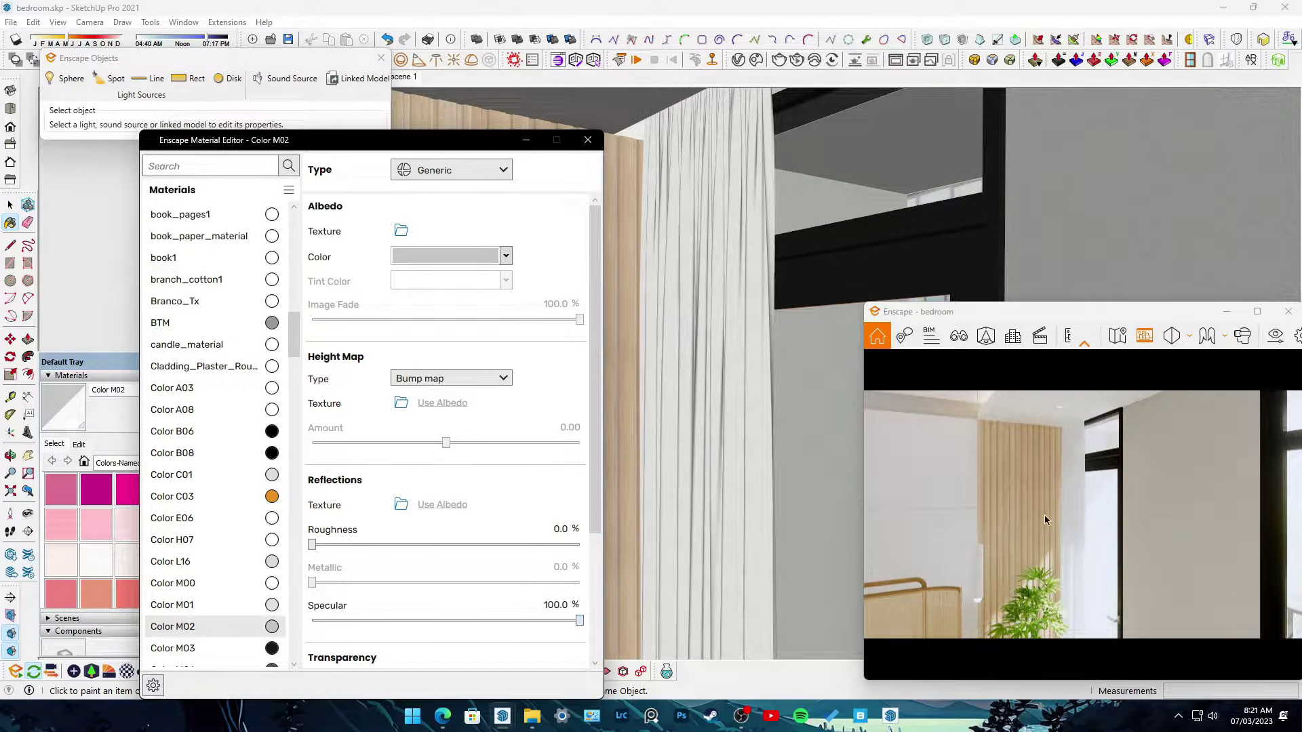
{"action": "left_click", "coordinate": [942, 376]}
{"action": "scroll", "coordinate": [880, 436], "scroll_direction": "up", "scroll_amount": 3}
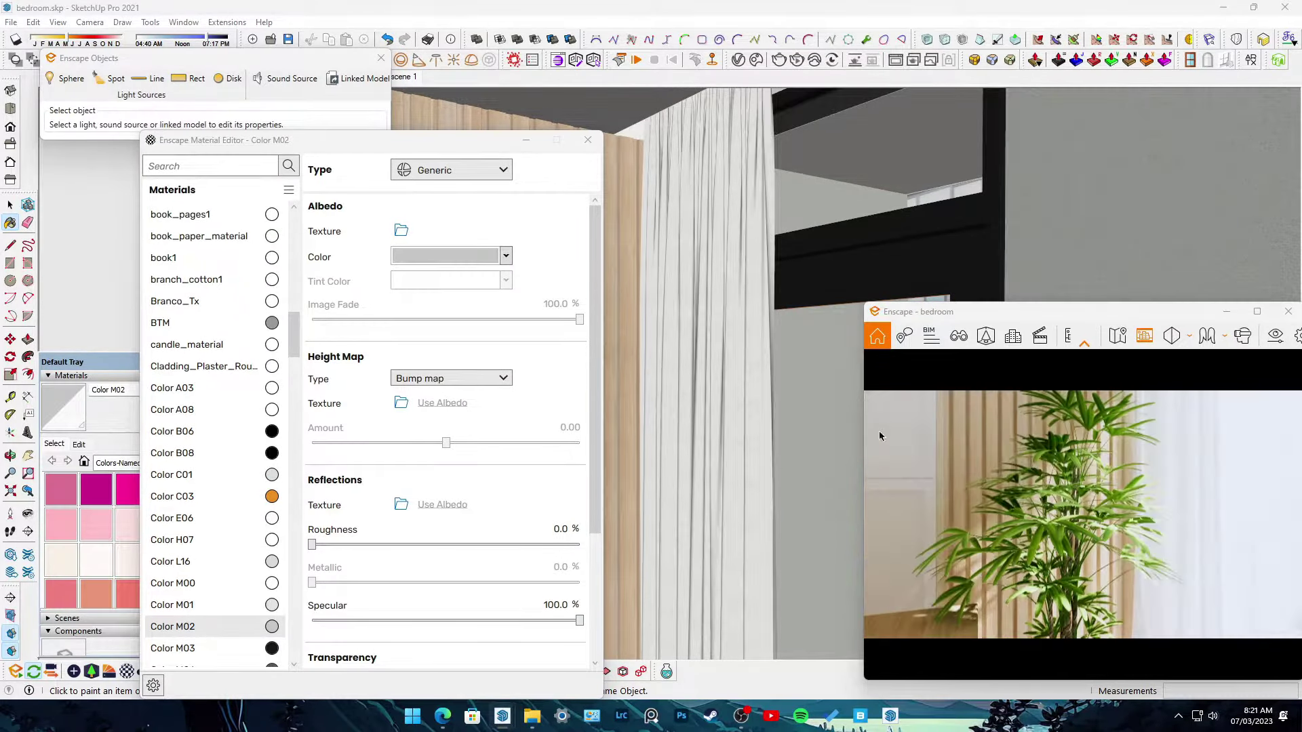
{"action": "left_click_drag", "start_coordinate": [525, 143], "coordinate": [841, 583]}
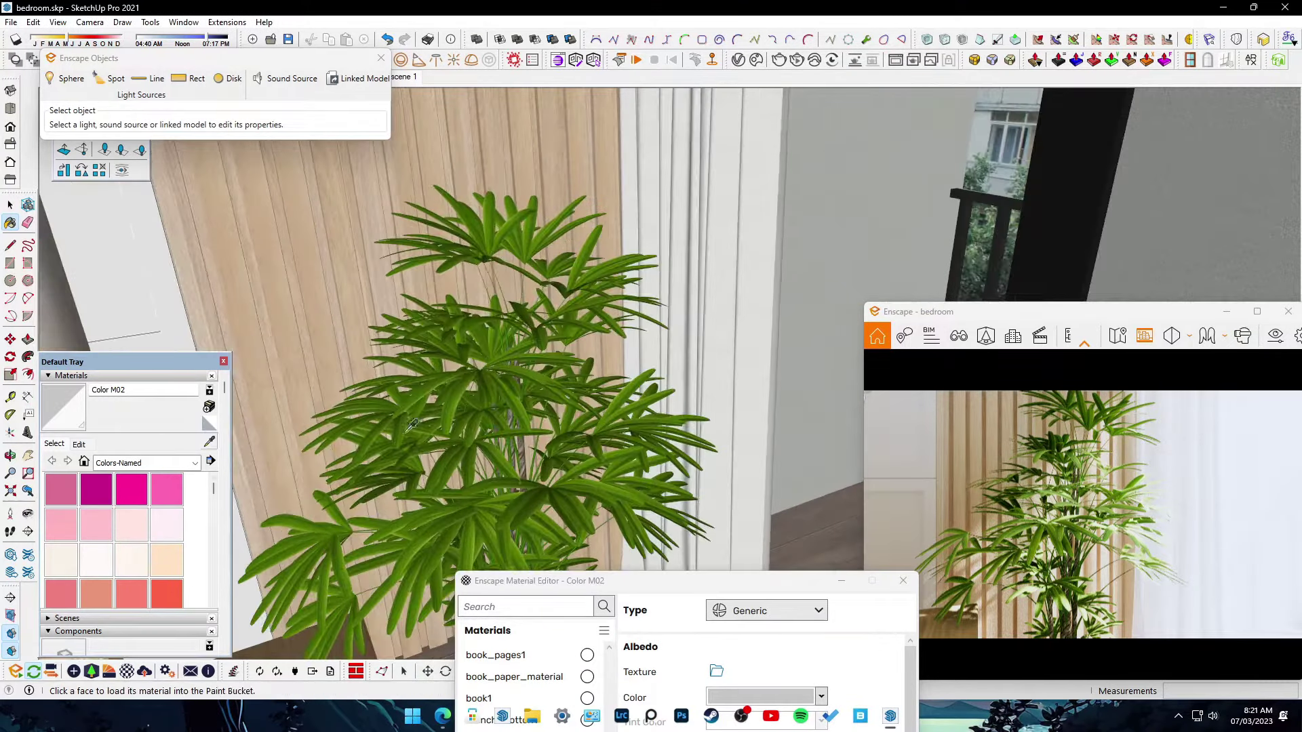
{"action": "left_click_drag", "start_coordinate": [600, 577], "coordinate": [536, 163]}
- Set the leaf material Type to Foliage with Roughness lowered to 11.8%
{"action": "left_click", "coordinate": [705, 196]}
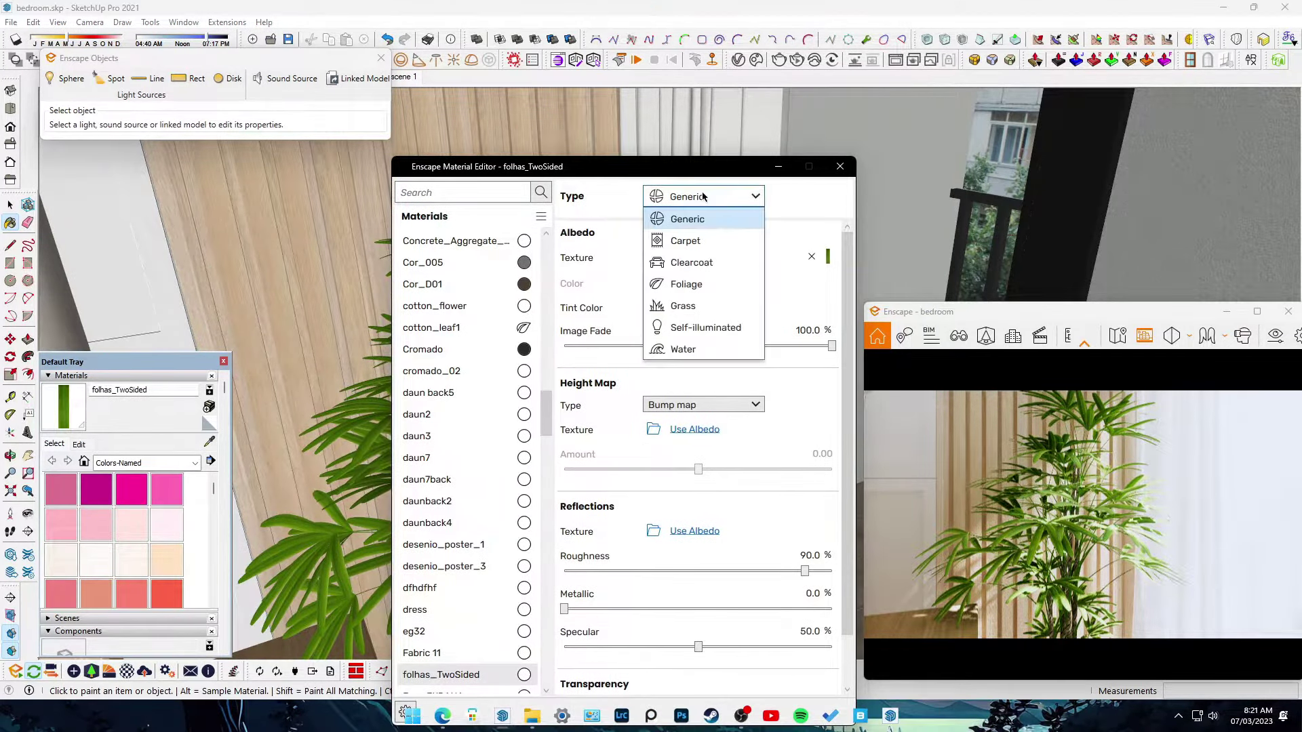
{"action": "left_click", "coordinate": [710, 273]}
{"action": "left_click_drag", "start_coordinate": [805, 572], "coordinate": [619, 577]}
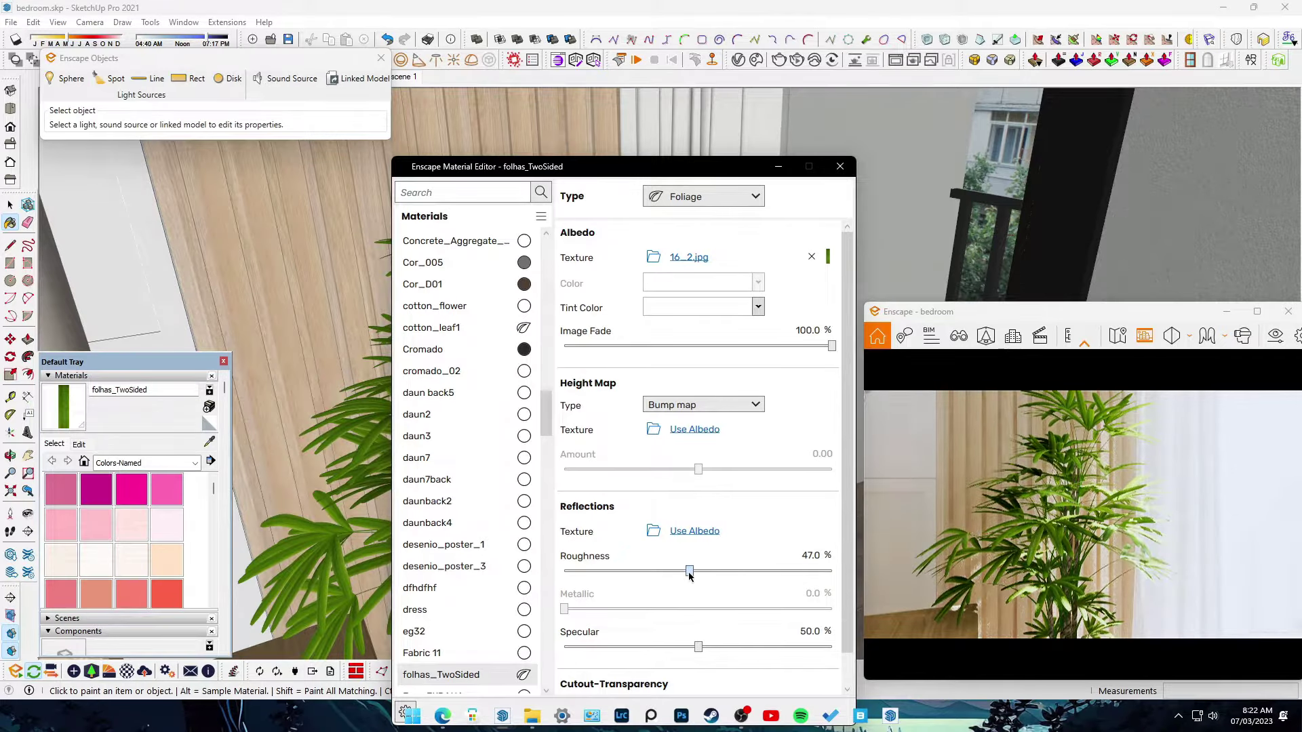
{"action": "left_click_drag", "start_coordinate": [536, 166], "coordinate": [746, 617]}
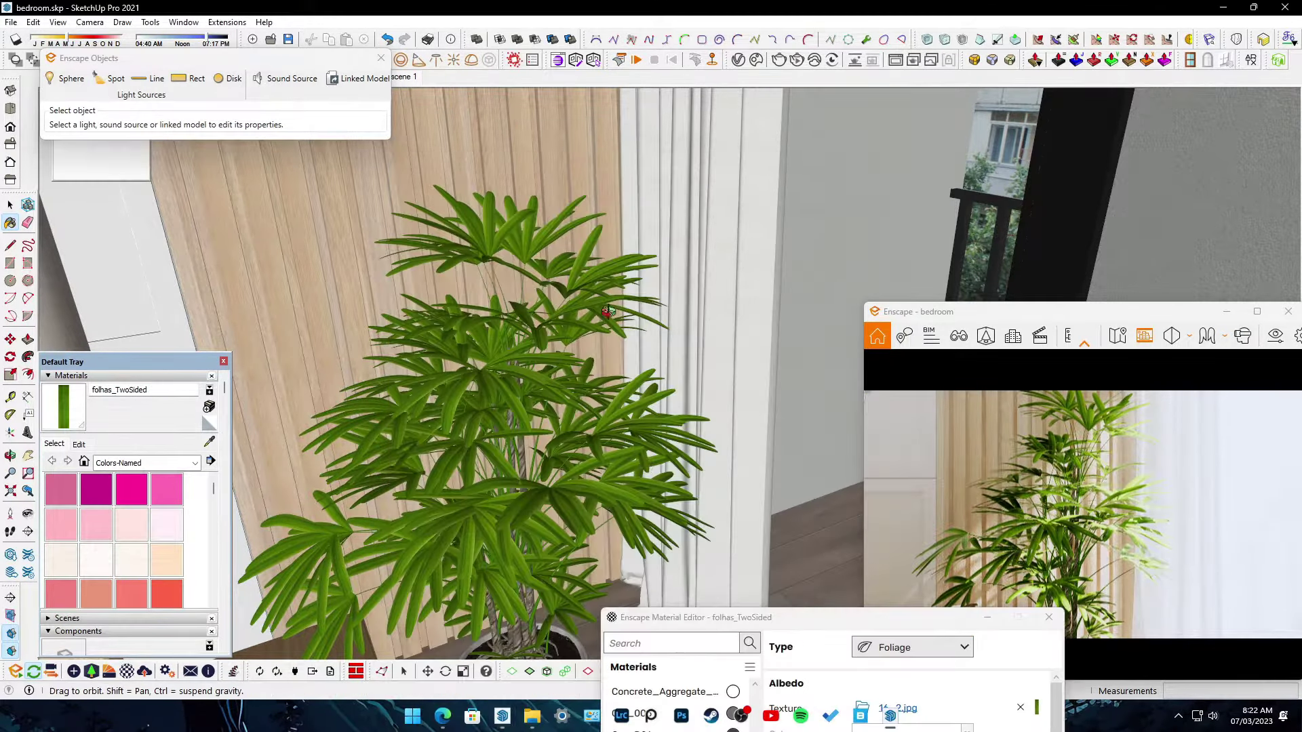
{"action": "scroll", "coordinate": [526, 564], "scroll_direction": "up", "scroll_amount": 2}
{"action": "scroll", "coordinate": [525, 564], "scroll_direction": "up", "scroll_amount": 3}
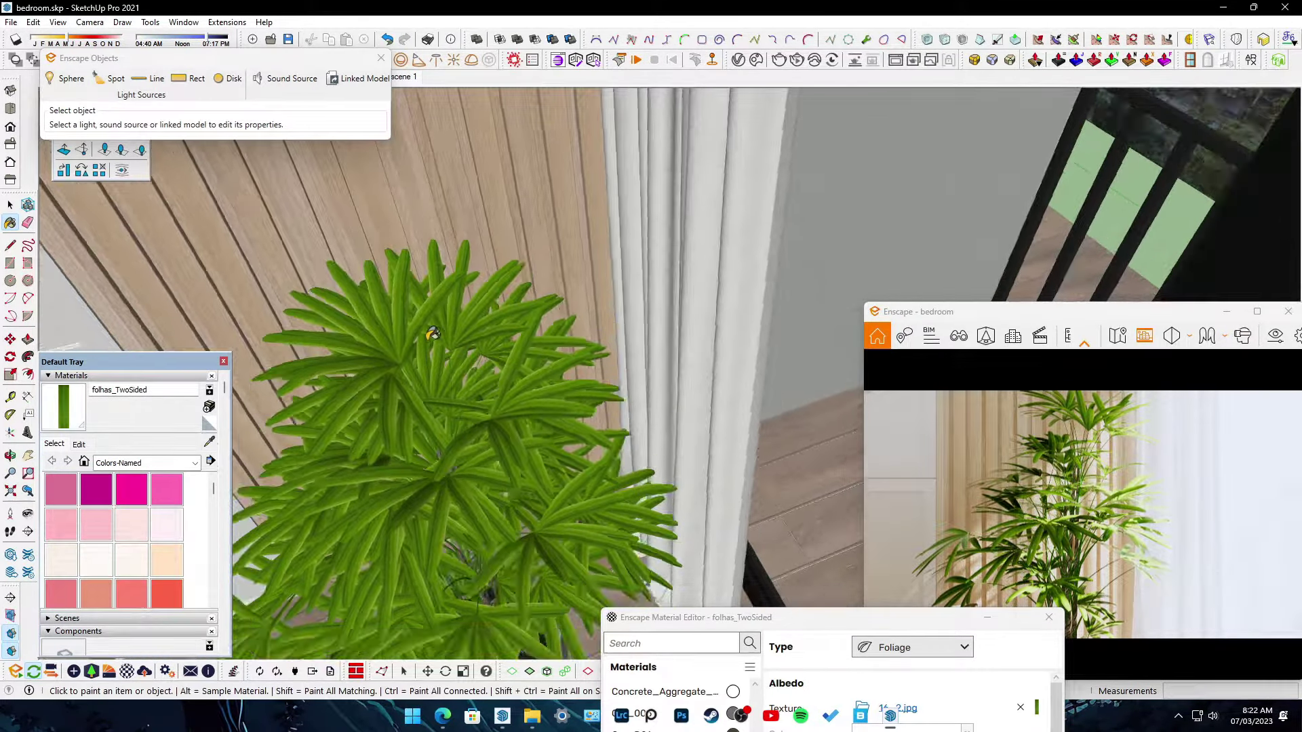
{"action": "middle_click_drag", "start_coordinate": [525, 564], "coordinate": [522, 170]}
{"action": "left_click_drag", "start_coordinate": [678, 617], "coordinate": [333, 238]}
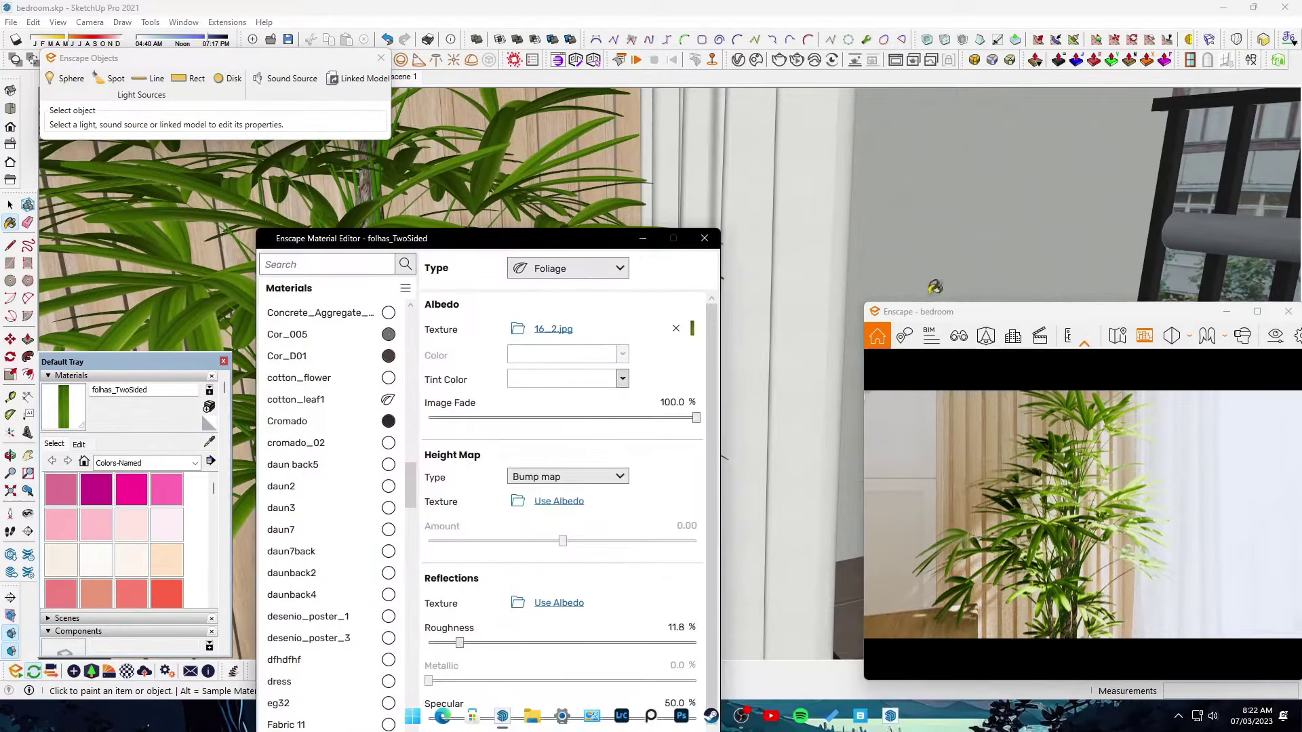
- Switch to the bedroom scene and save a screenshot, overwriting the existing PNG
{"action": "left_click", "coordinate": [959, 336]}
{"action": "left_click", "coordinate": [1031, 434]}
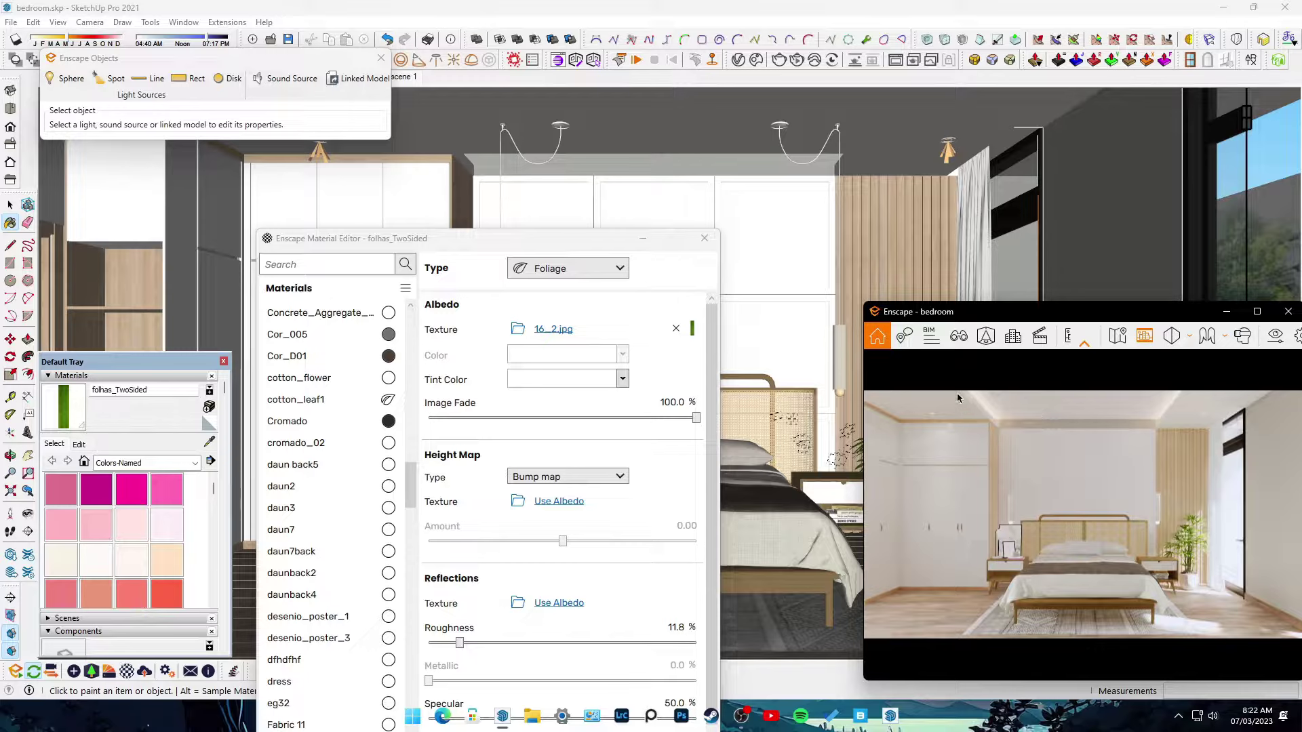
{"action": "left_click", "coordinate": [1068, 339]}
{"action": "key", "text": "Return"}
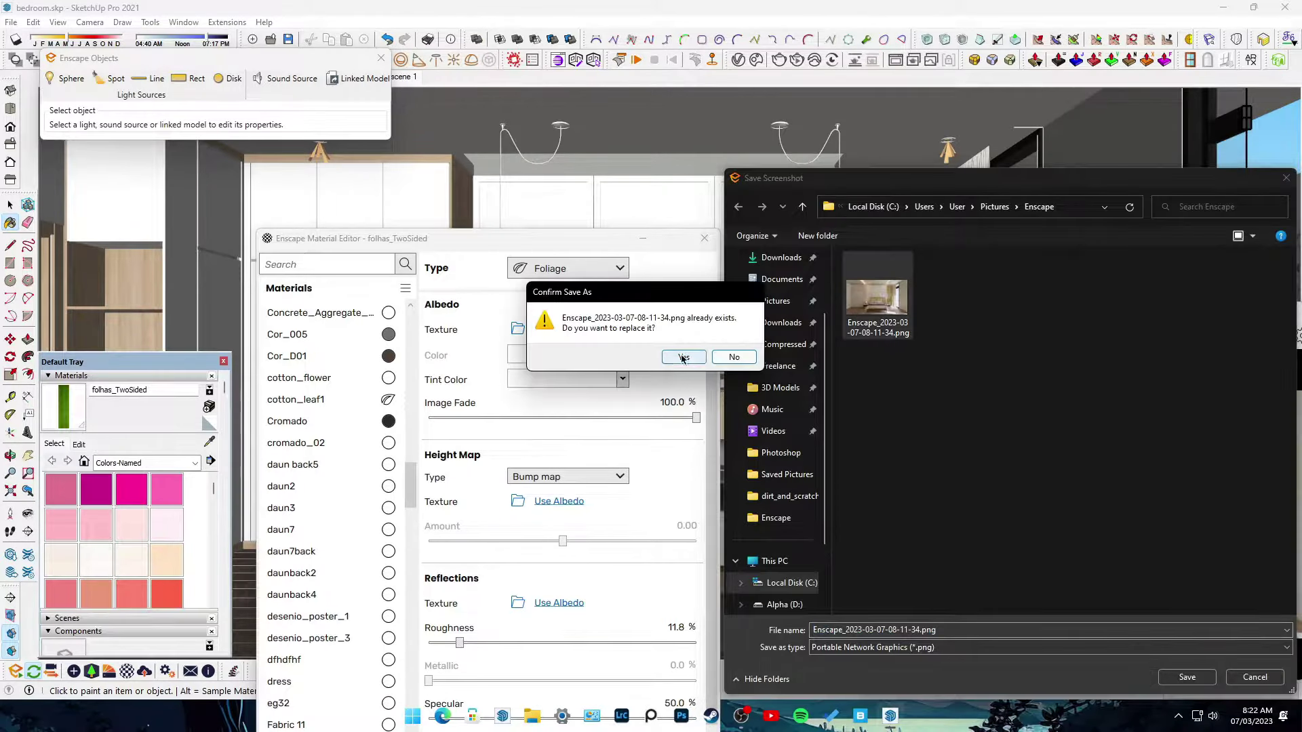
{"action": "key", "text": "alt+y"}
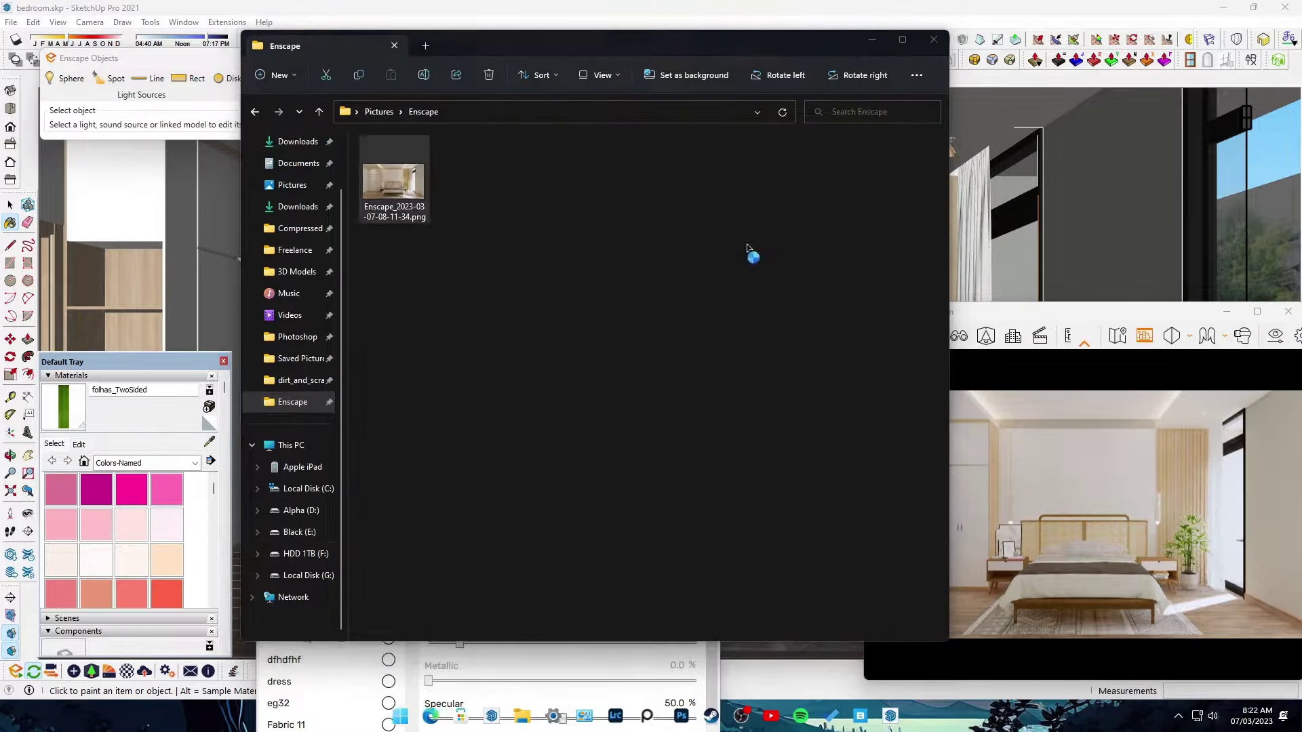
- Open the saved bedroom render to inspect it, then close the viewer
{"action": "double_click", "coordinate": [393, 179]}
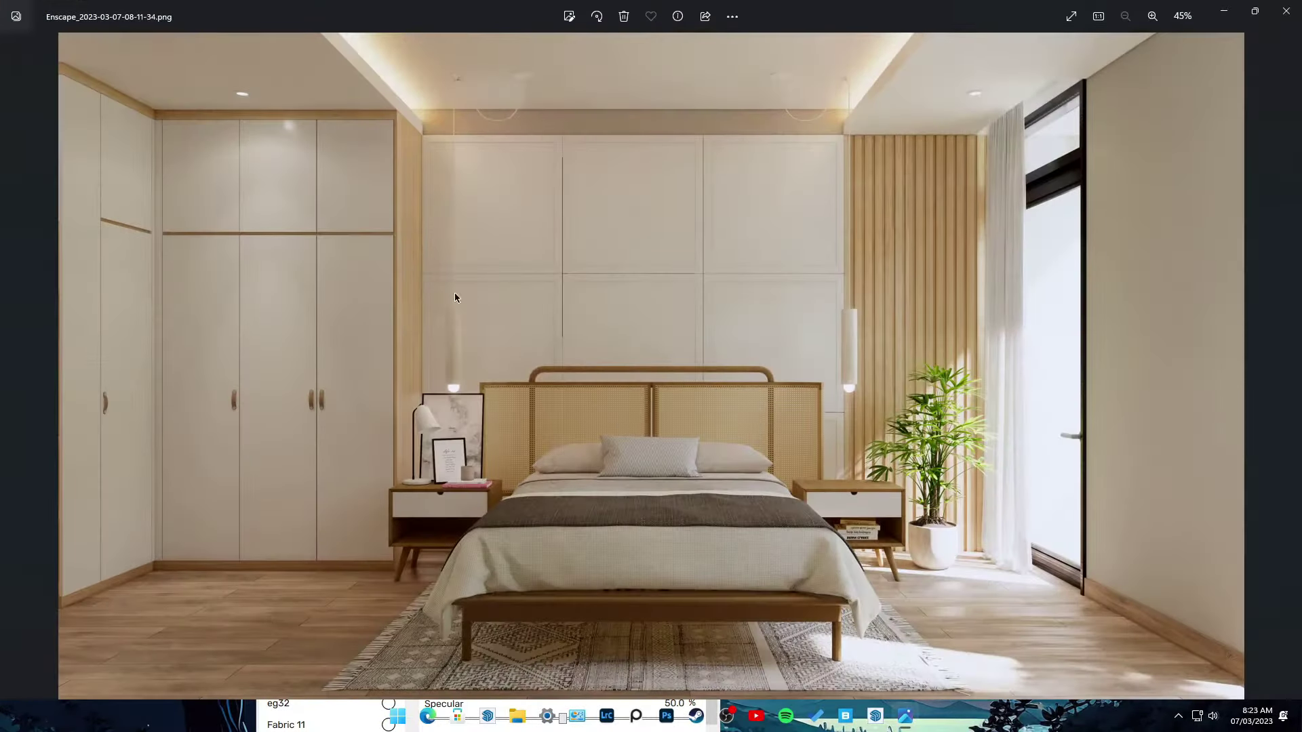
{"action": "scroll", "coordinate": [618, 288], "scroll_direction": "up", "scroll_amount": 3}
{"action": "scroll", "coordinate": [588, 239], "scroll_direction": "up", "scroll_amount": 2}
{"action": "scroll", "coordinate": [526, 174], "scroll_direction": "down", "scroll_amount": 2}
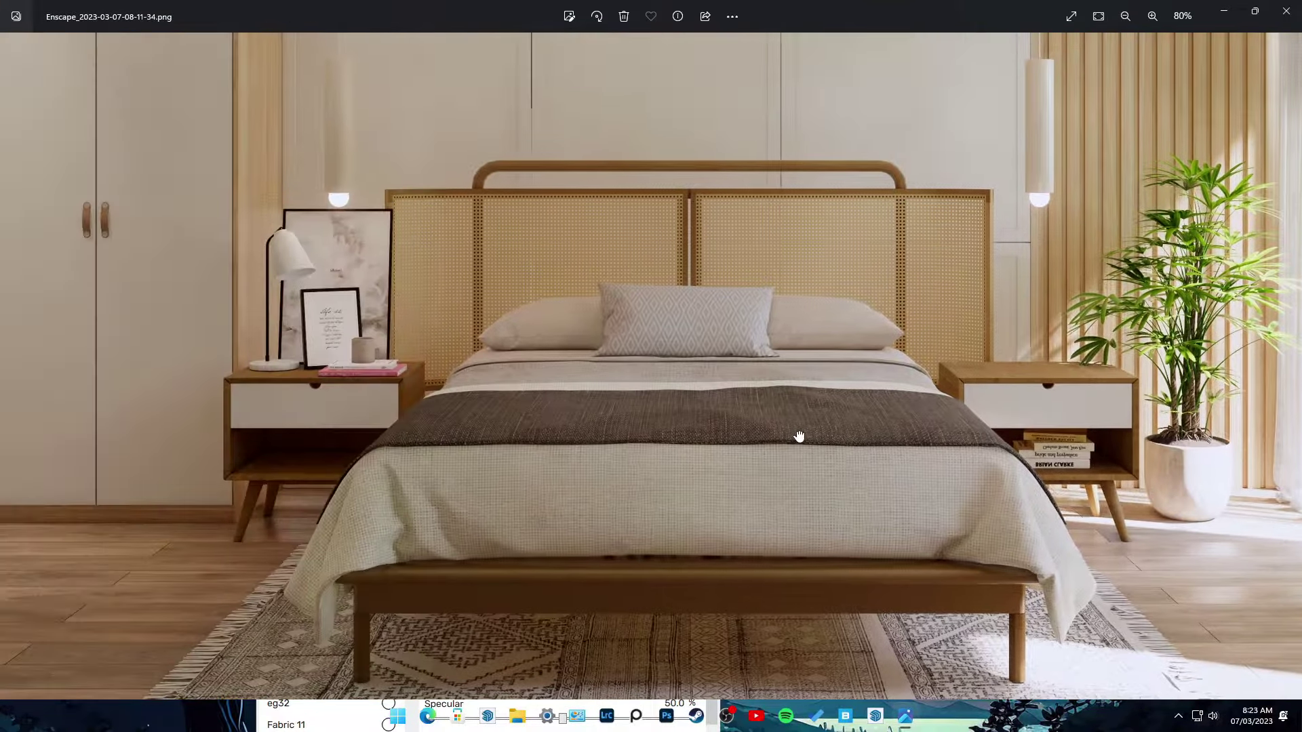
{"action": "scroll", "coordinate": [643, 391], "scroll_direction": "down", "scroll_amount": 2}
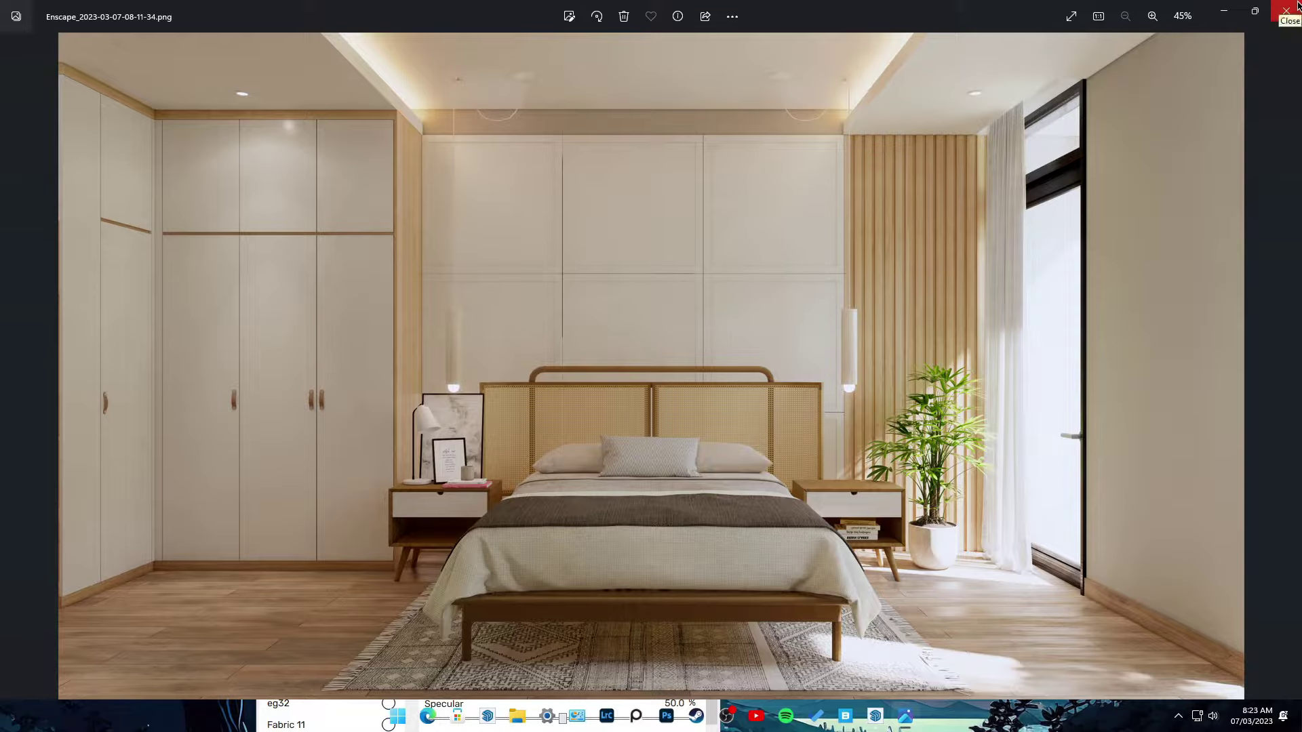
{"action": "left_click", "coordinate": [1296, 5]}
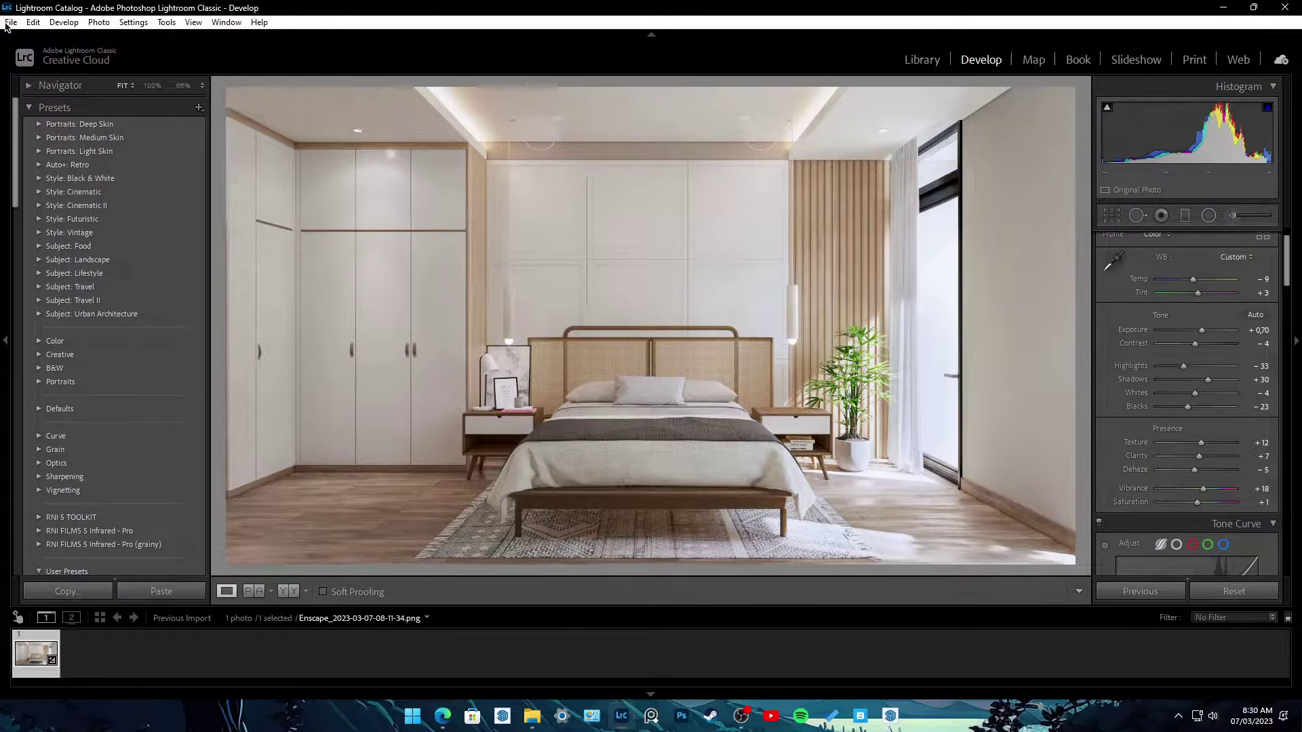
- Export the developed bedroom image as a 16-bit sRGB PNG named Views into the Edited subfolder
{"action": "left_click", "coordinate": [11, 23]}
{"action": "left_click", "coordinate": [54, 159]}
{"action": "scroll", "coordinate": [711, 305], "scroll_direction": "down", "scroll_amount": 2}
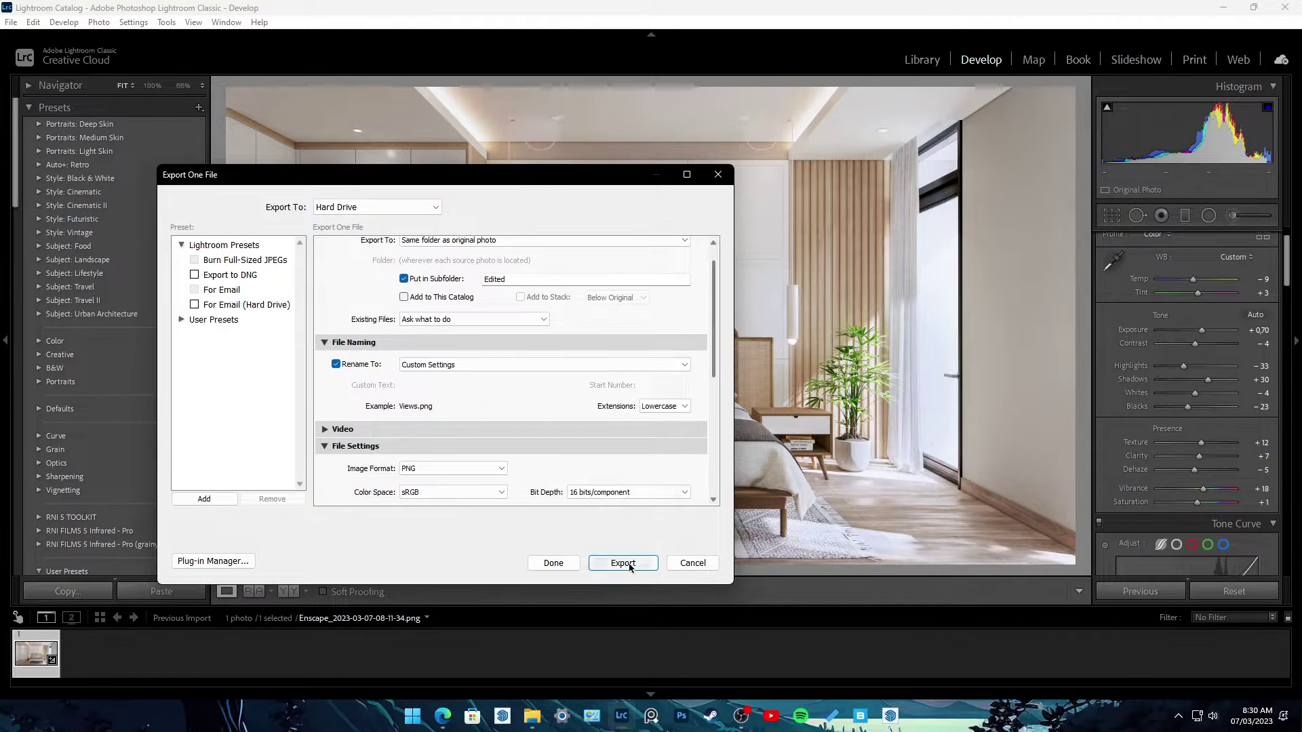
{"action": "scroll", "coordinate": [711, 381], "scroll_direction": "down", "scroll_amount": 2}
{"action": "left_click", "coordinate": [625, 562]}
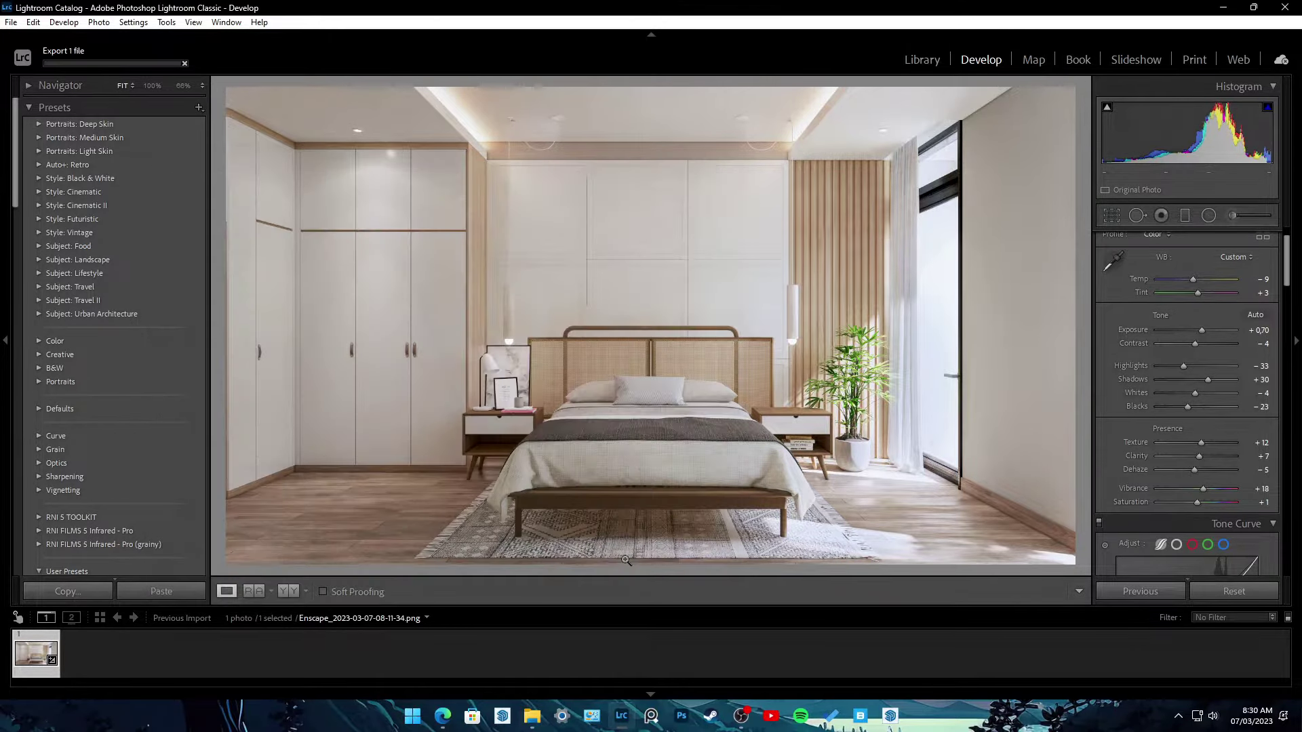